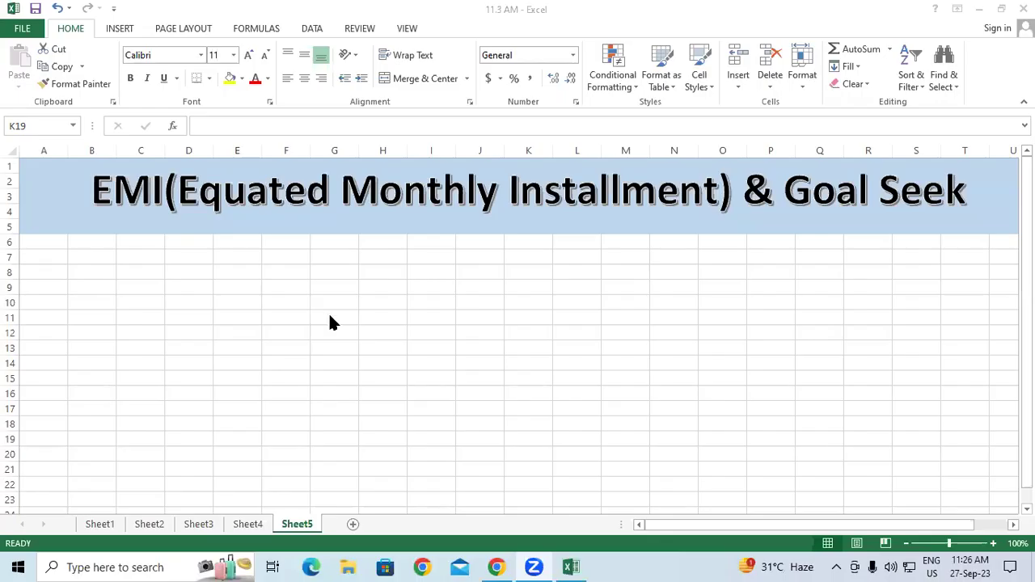
Step: Enter the labels "Product" in C7 and "Price" in C8
left_click(330, 317)
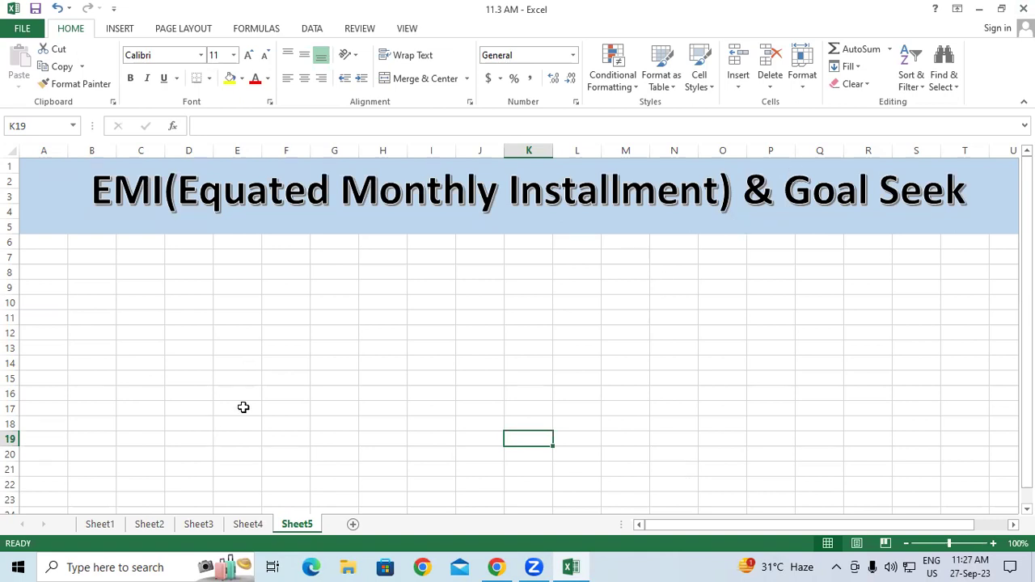
left_click(276, 377)
left_click(121, 256)
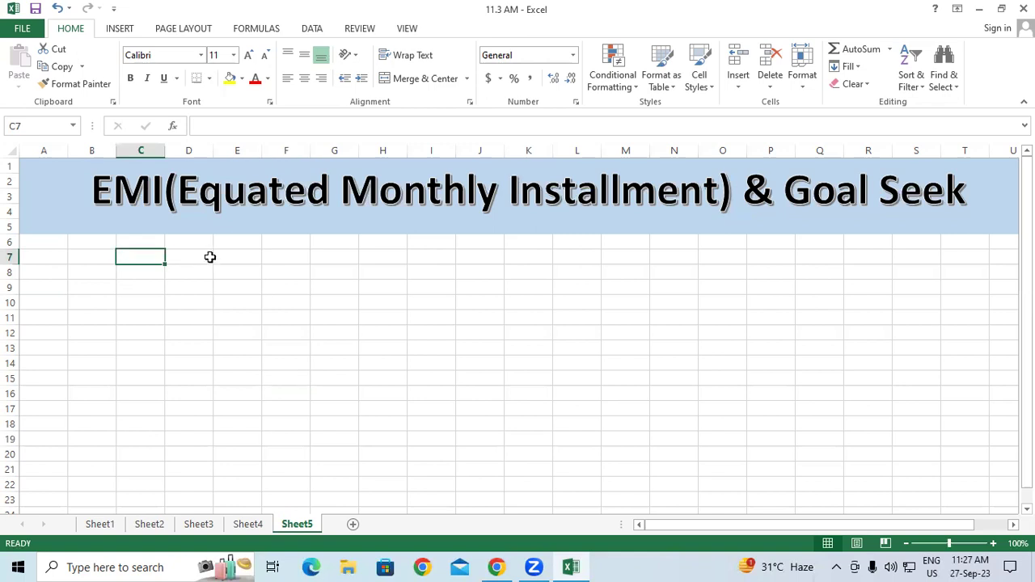
type("Product")
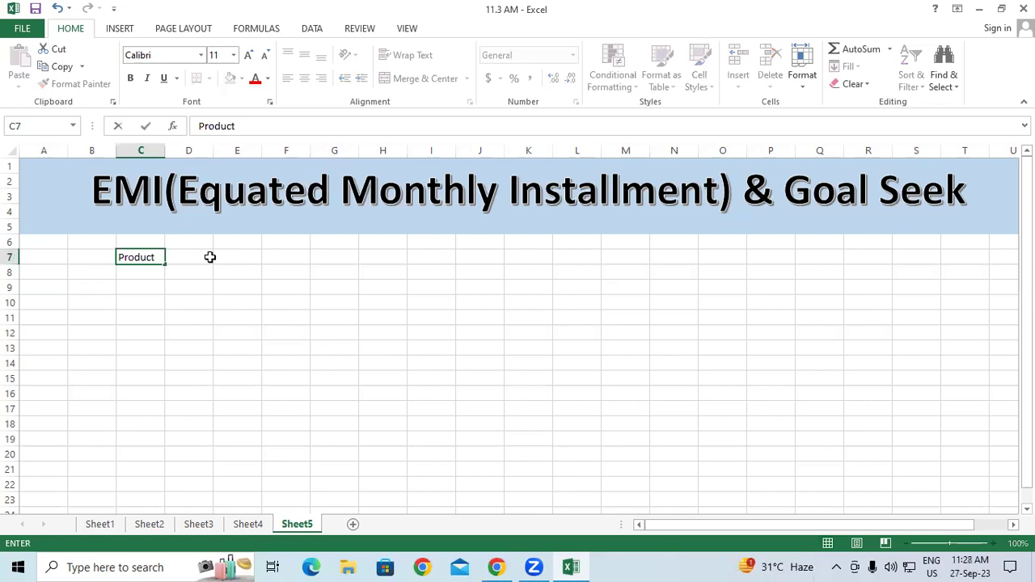
key("Return")
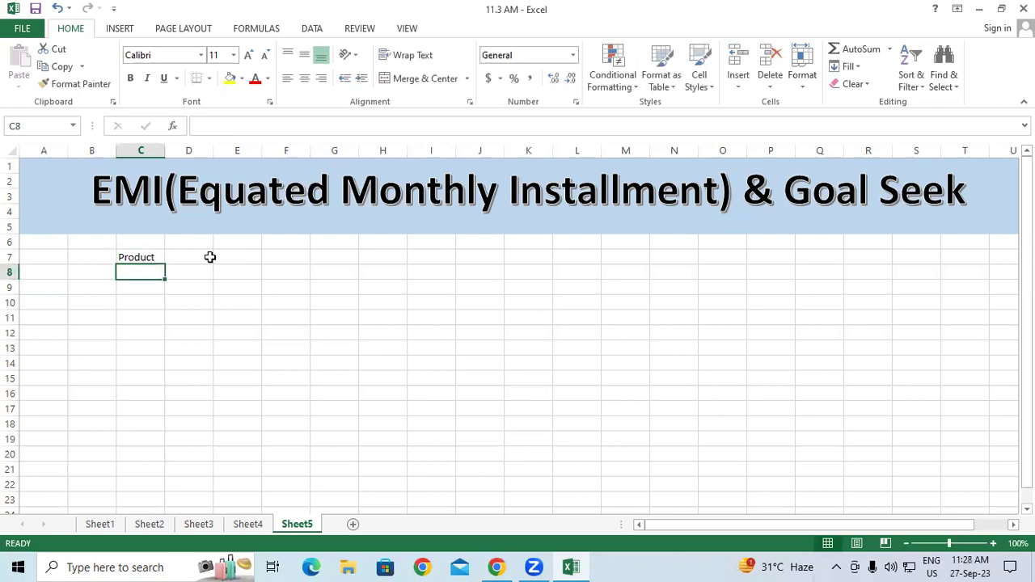
type("Price")
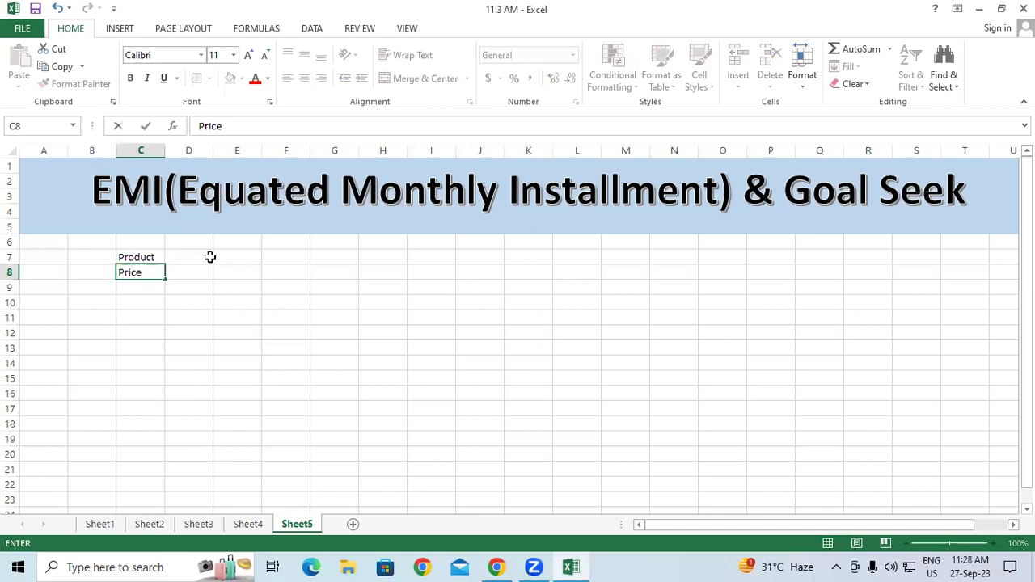
key("Return")
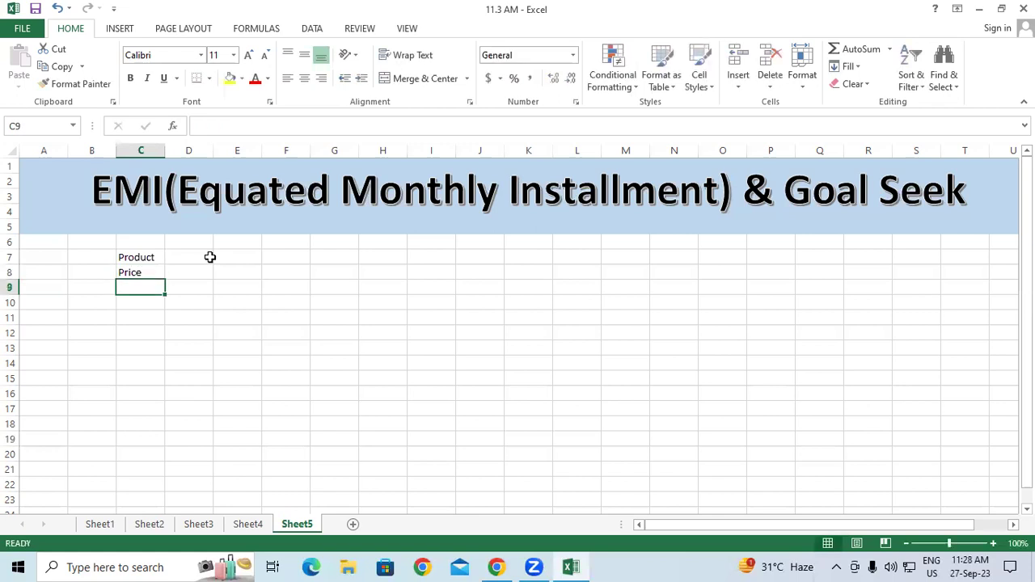
Step: Add the labels "Down Payment" in C9 and "Loan Amount" in C10
type("d")
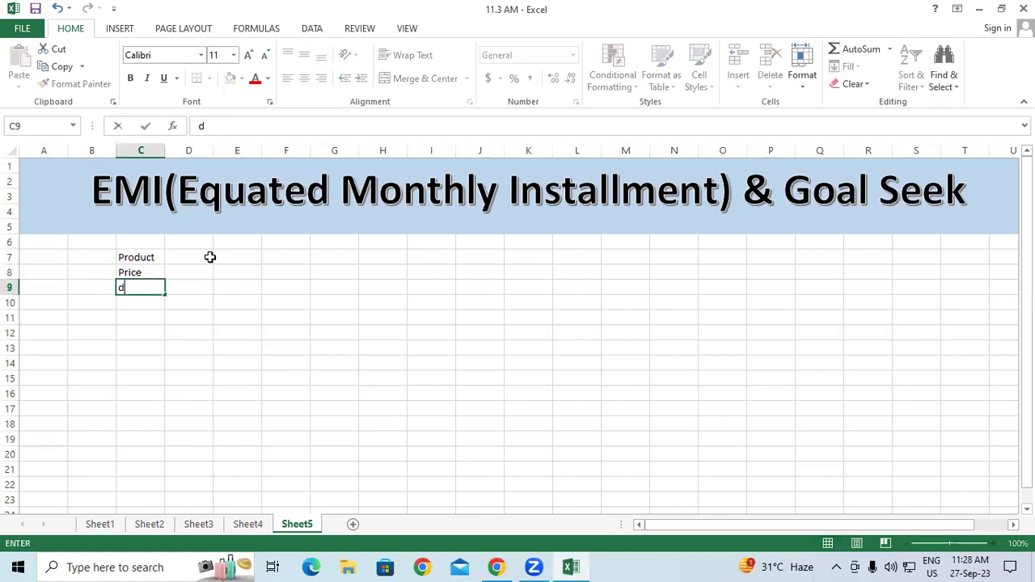
key("BackSpace")
type("Down Payment")
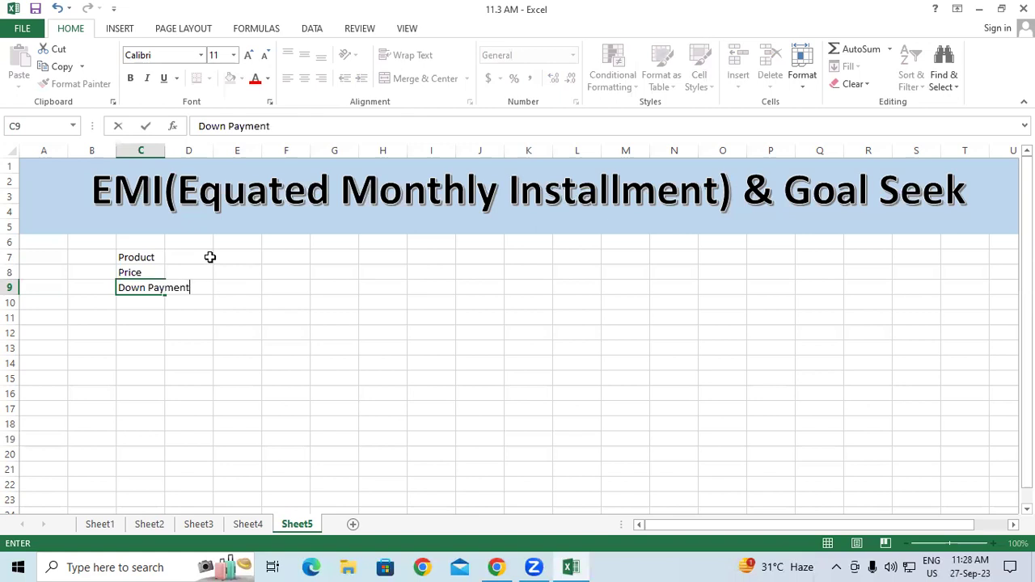
key("Return")
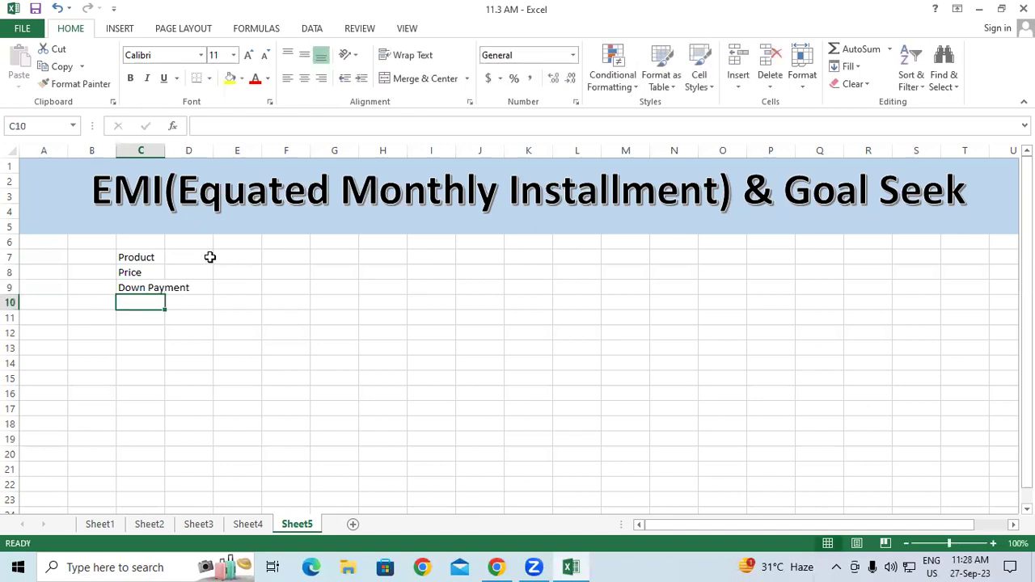
type("L")
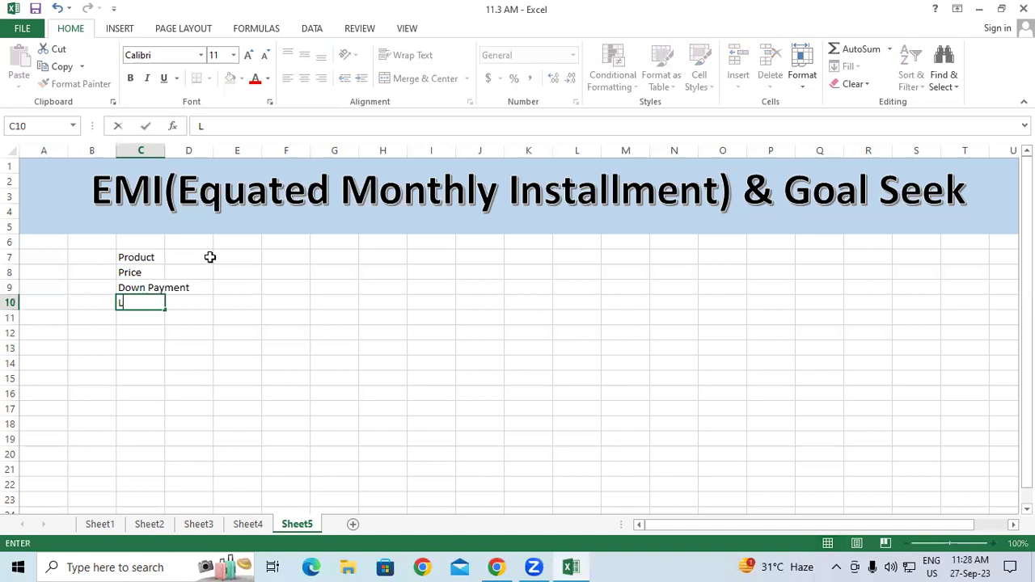
type("oan Amount")
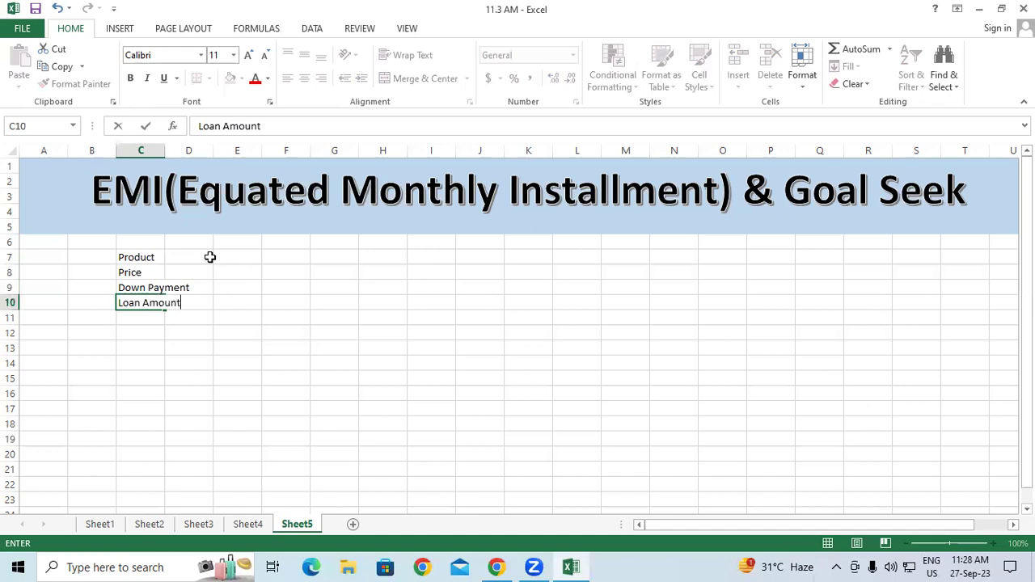
key("Return")
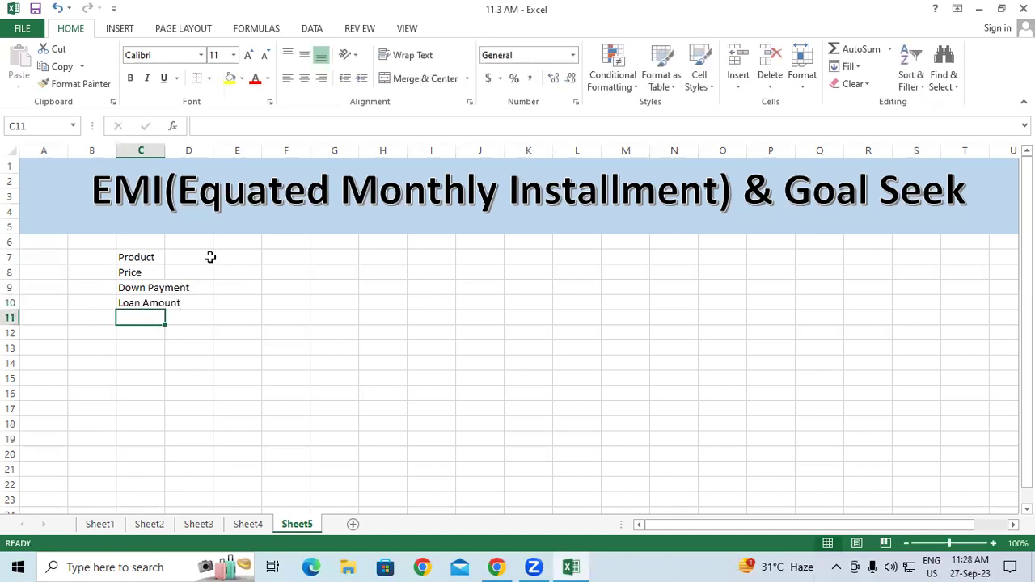
Step: Enter the label "Interest" in C11, with a capital I
type("interest")
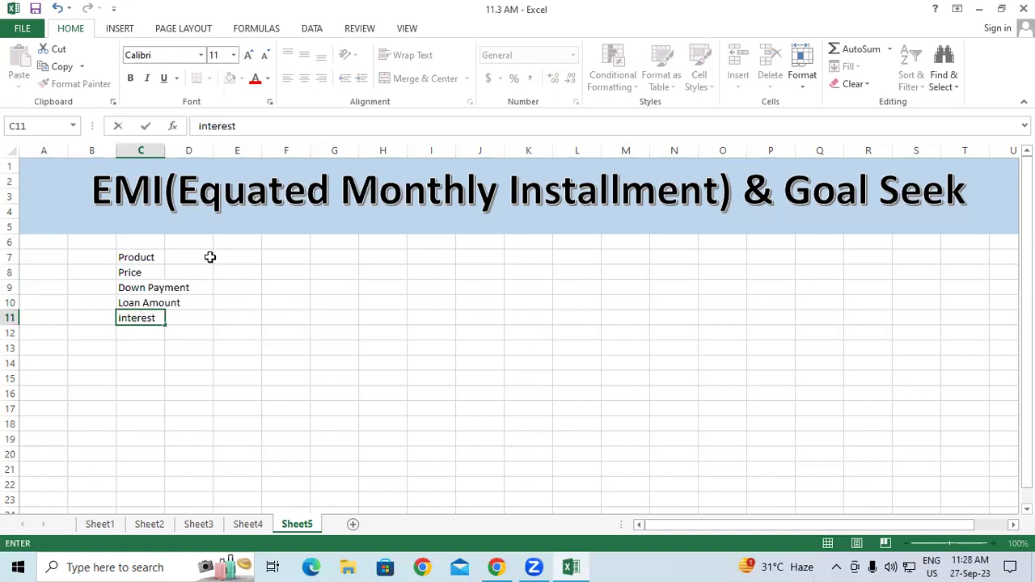
key("Left")
key("Left")
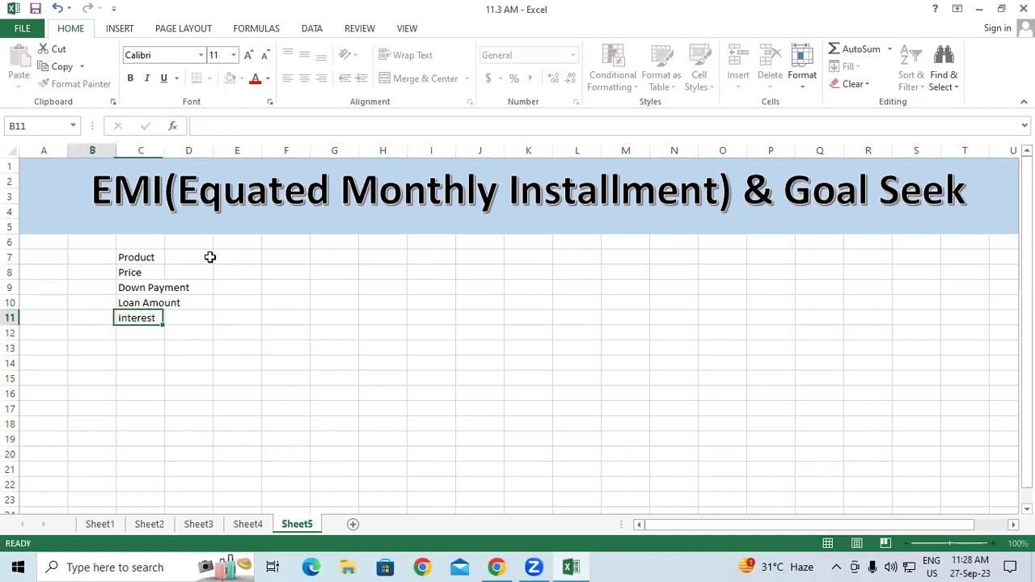
left_click(133, 321)
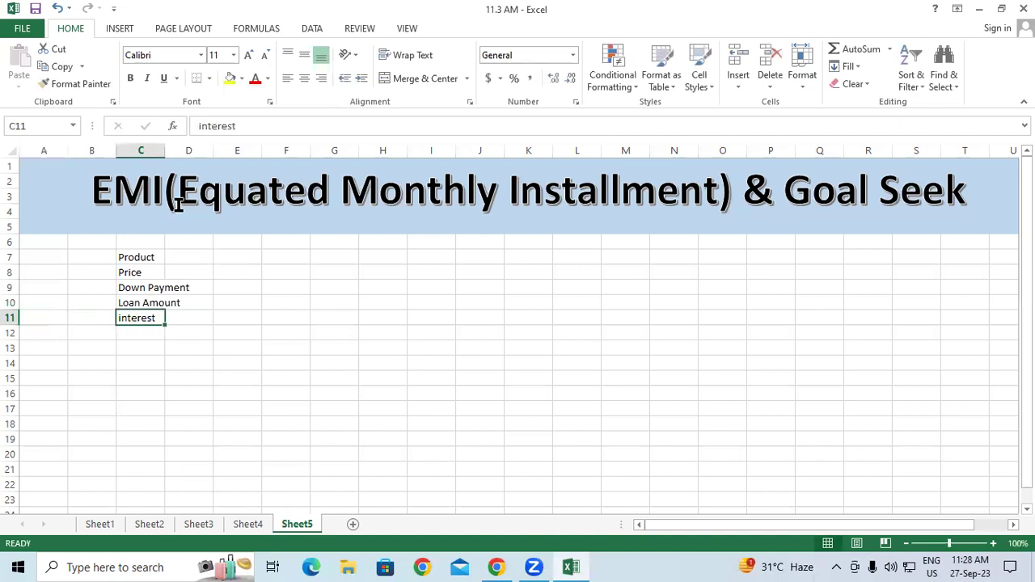
left_click(200, 126)
type("I")
key("Delete")
key("Return")
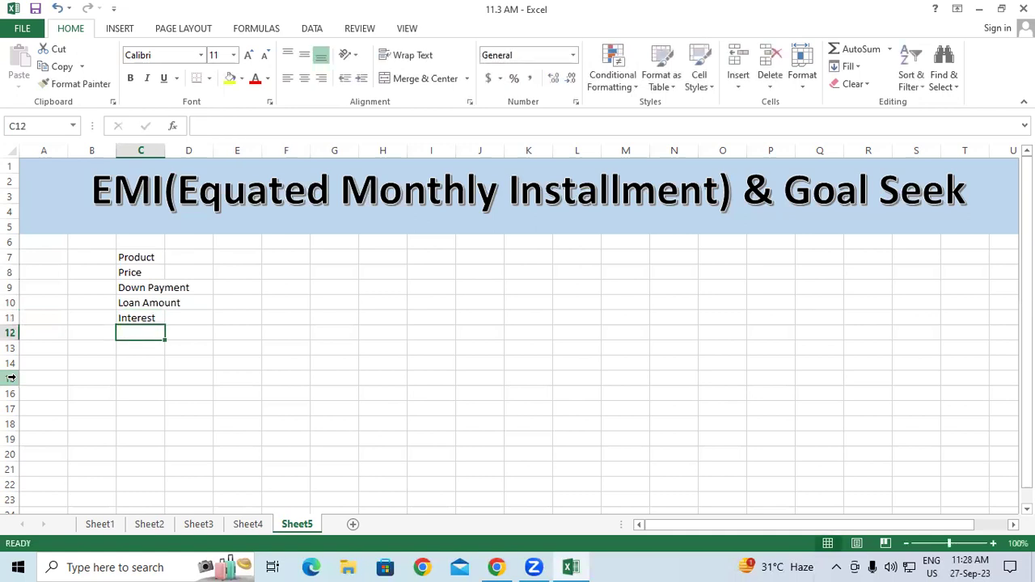
Step: Enter the labels "Month" in C12 and "EMI" in C13, with EMI in capitals
type("Month")
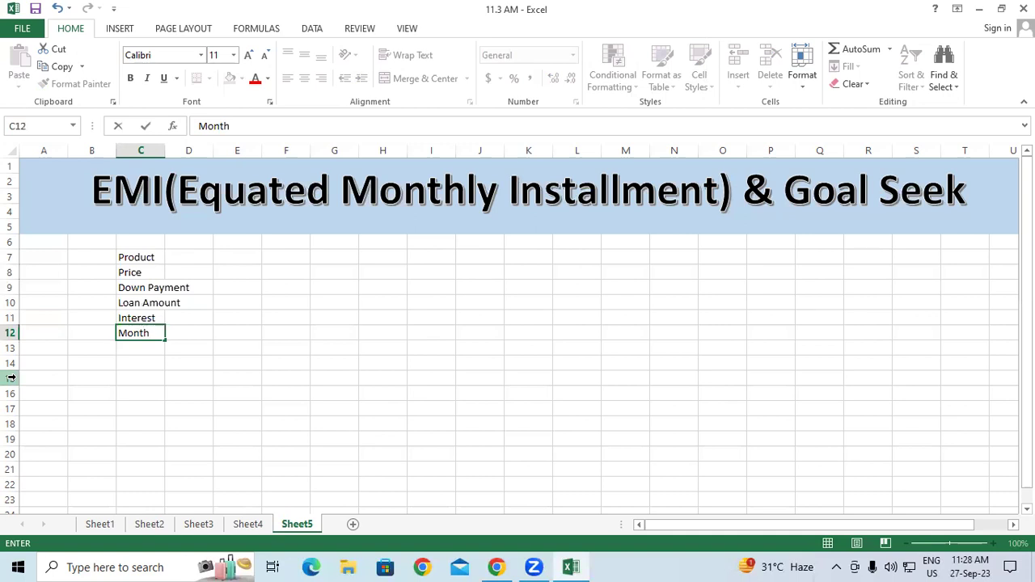
key("Return")
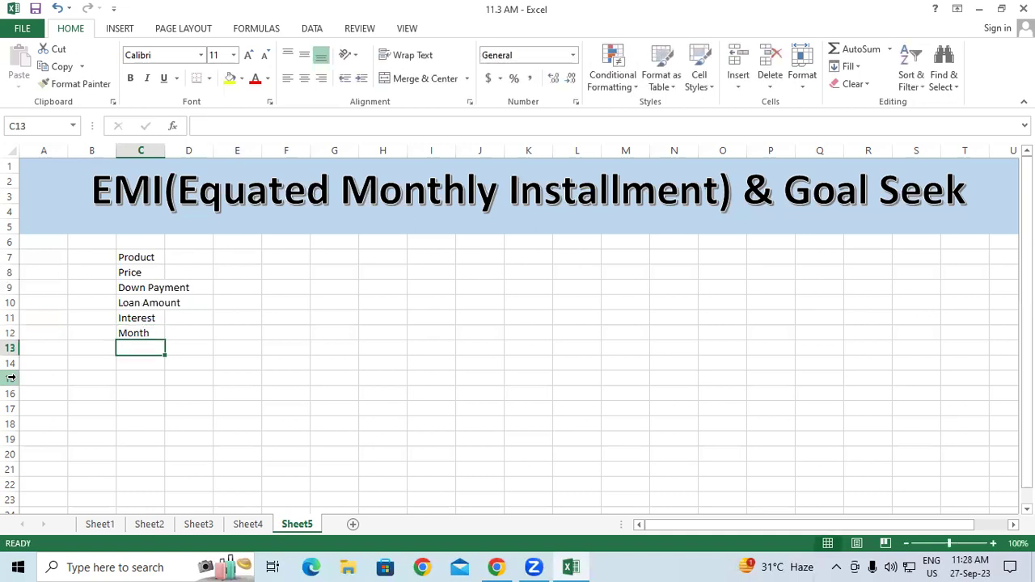
type("emi")
key("Return")
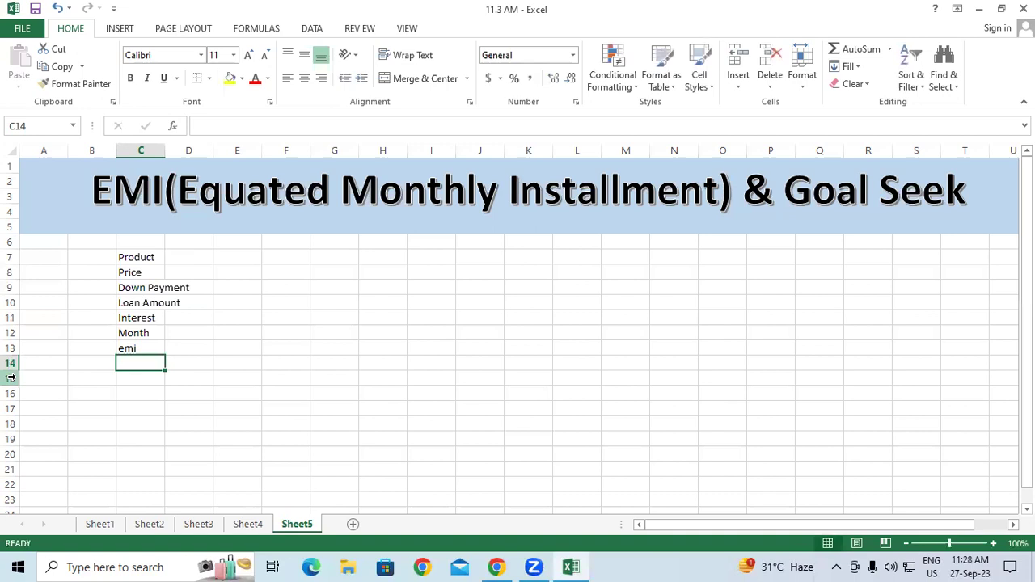
key("Up")
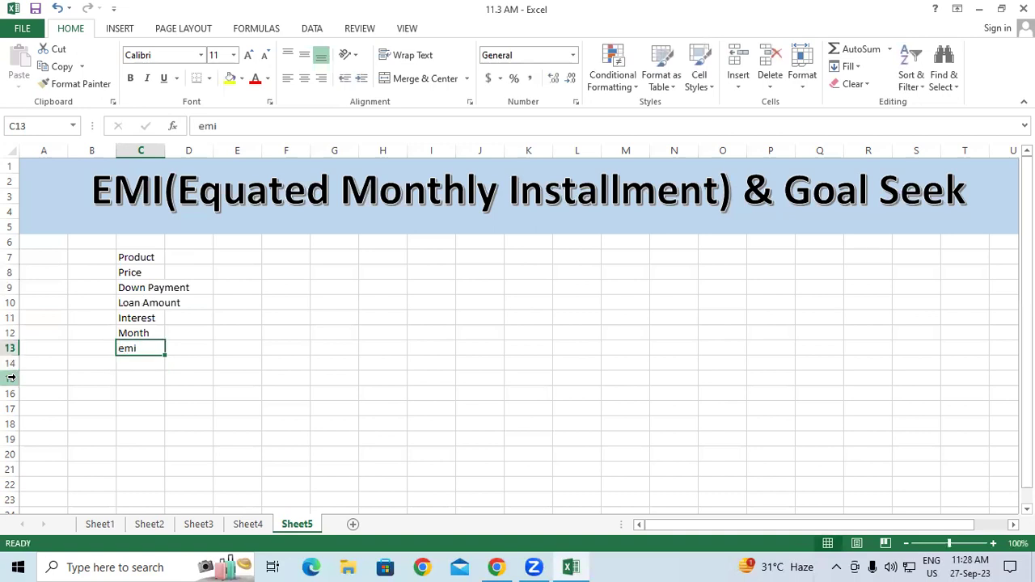
type("EMI")
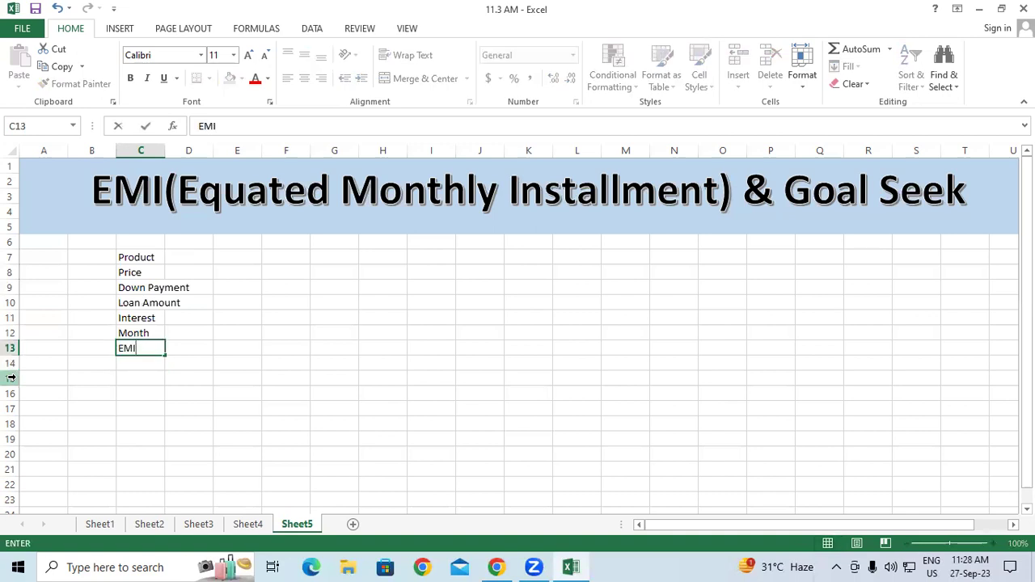
key("Return")
Step: Make the labels in C7:C13 bold and enlarge them to 16 pt
left_click_drag(131, 261, 120, 333)
left_click(132, 78)
left_click(248, 56)
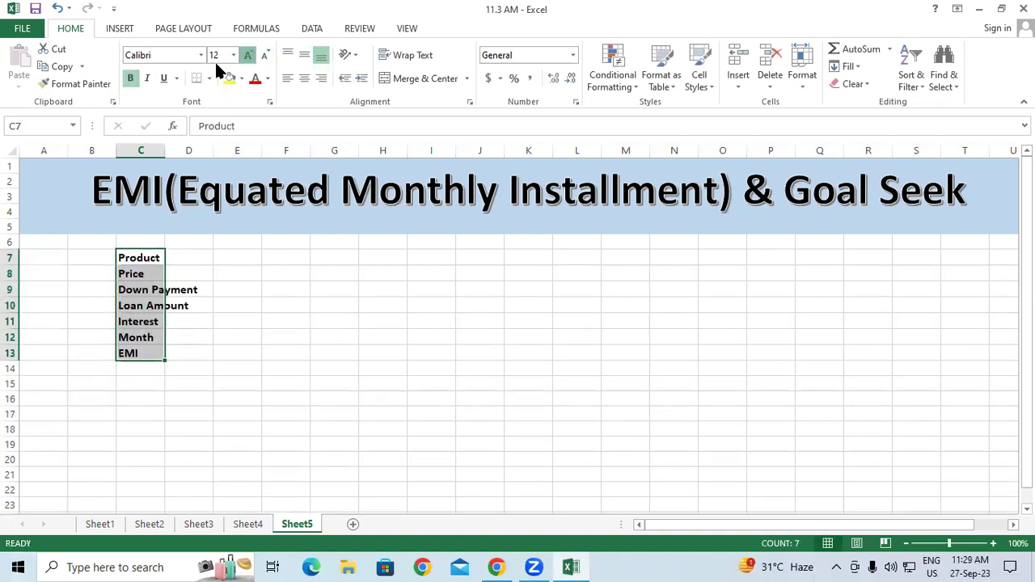
left_click(248, 56)
left_click(249, 55)
Step: Autofit the width of columns C and D so the labels fit
left_click_drag(145, 150, 189, 149)
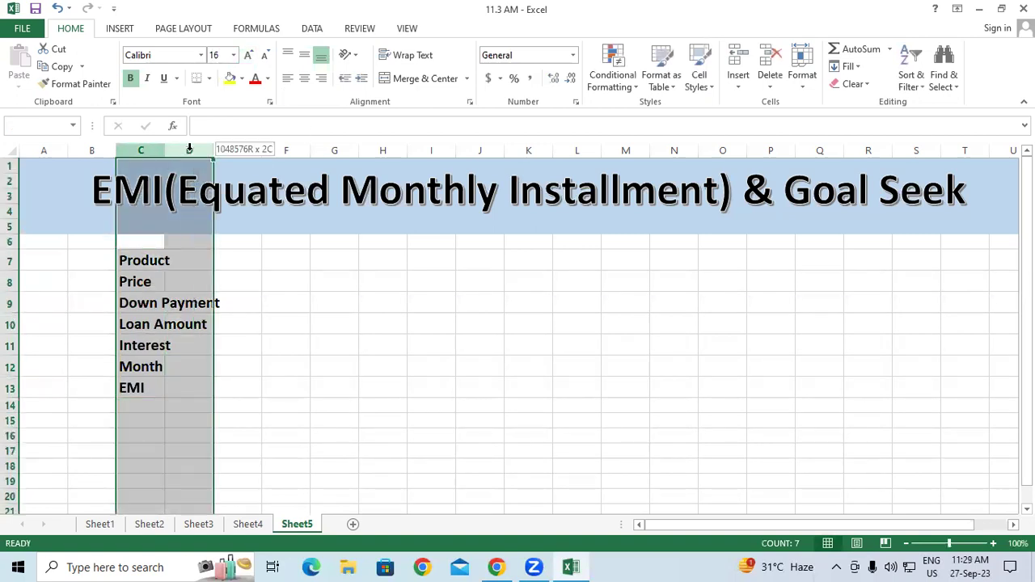
double_click(214, 150)
left_click(229, 258)
Step: Apply all borders to the table range C7:D13
left_click_drag(170, 265, 261, 396)
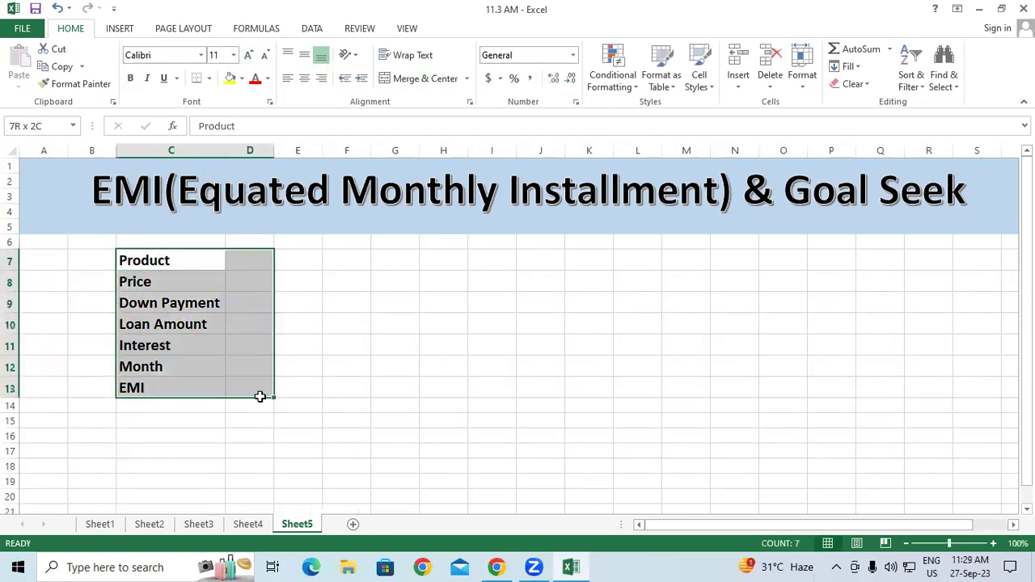
left_click(211, 78)
left_click(230, 207)
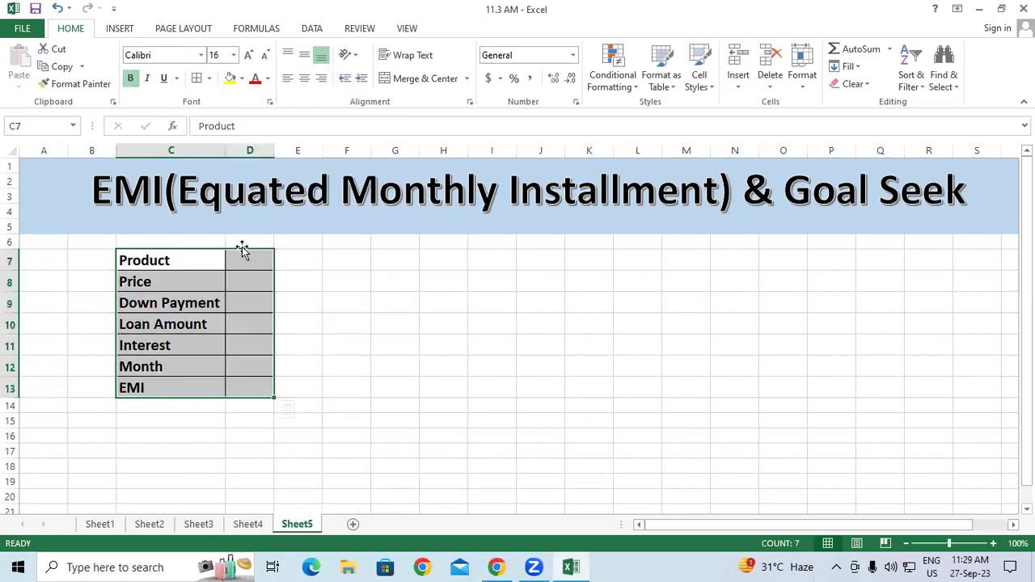
Step: Enter "Car" as the product in D7
left_click(247, 257)
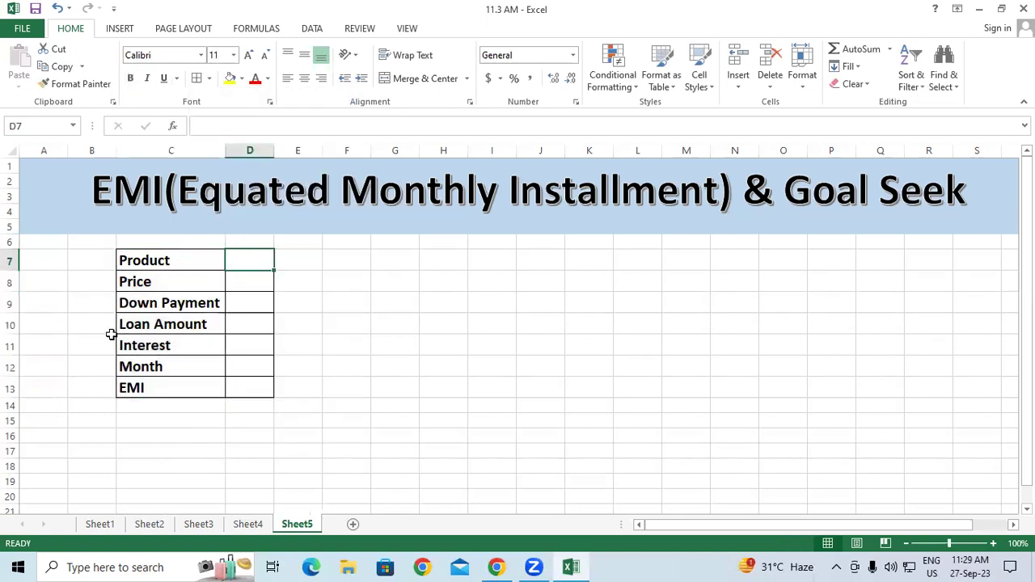
type("Car")
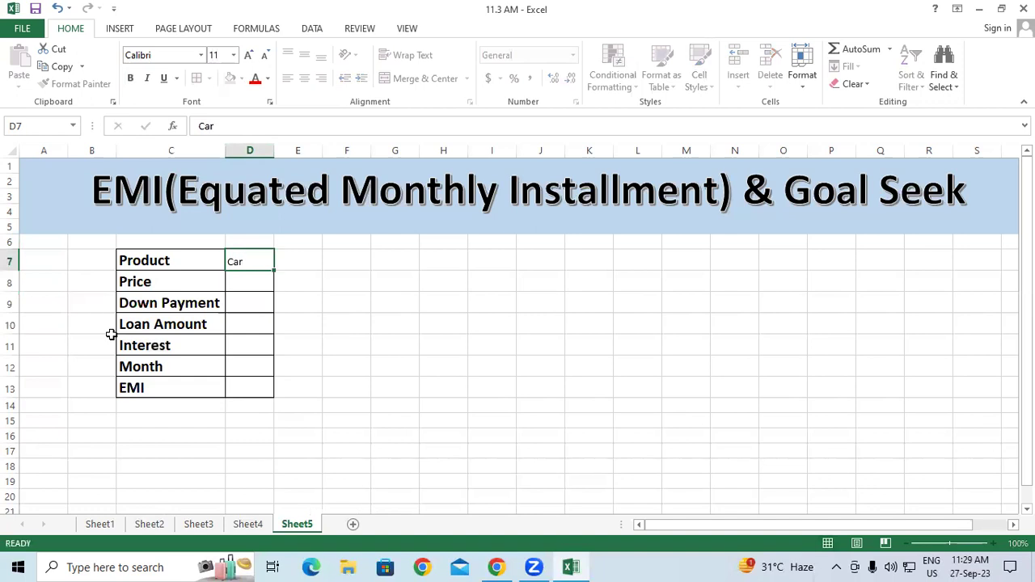
key("Return")
Step: Colour the "Car" entry in D7 red and enlarge its font
left_click(187, 259)
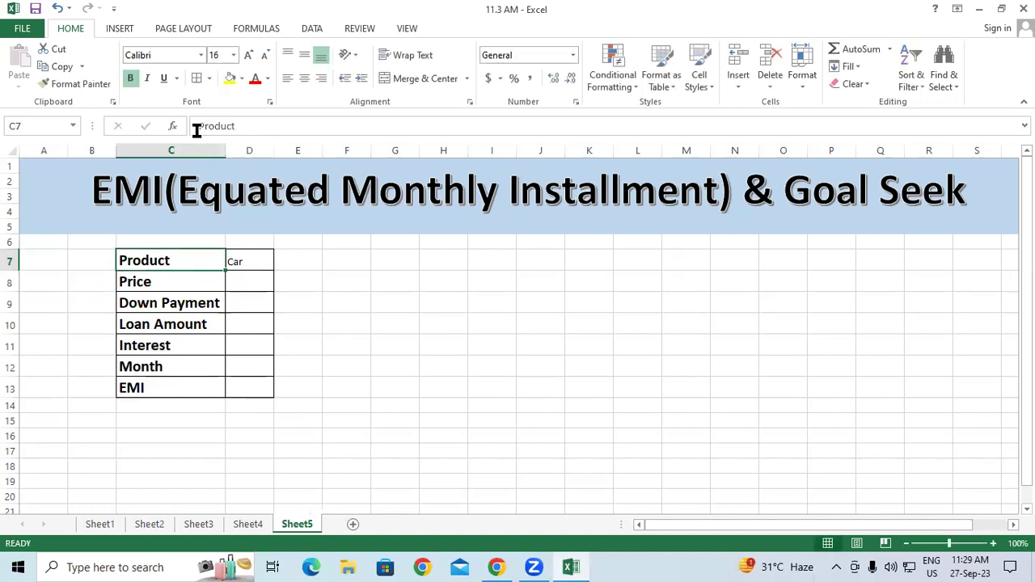
left_click(246, 259)
left_click(254, 81)
left_click(252, 63)
left_click(252, 63)
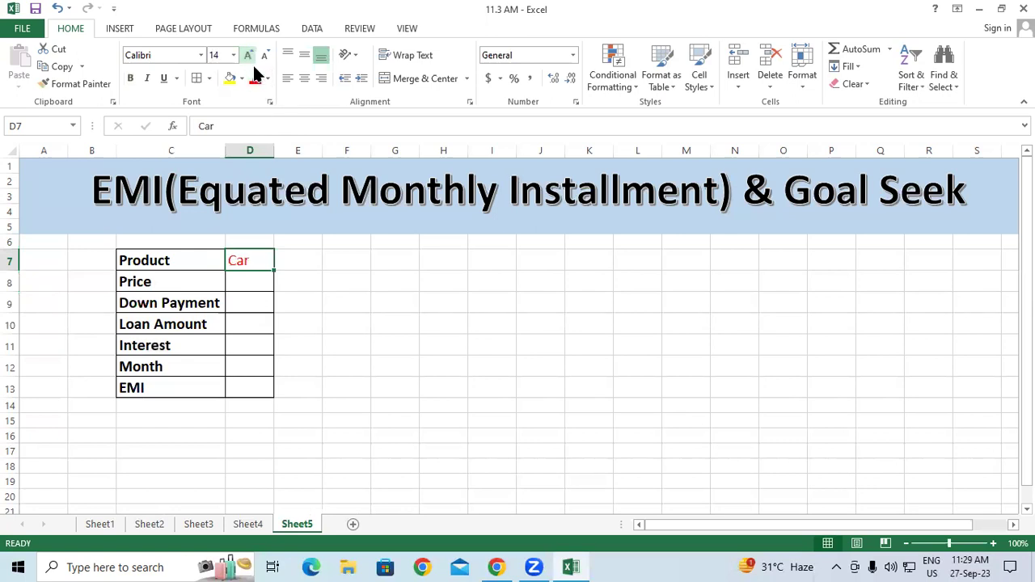
left_click(252, 63)
left_click(392, 300)
left_click(316, 328)
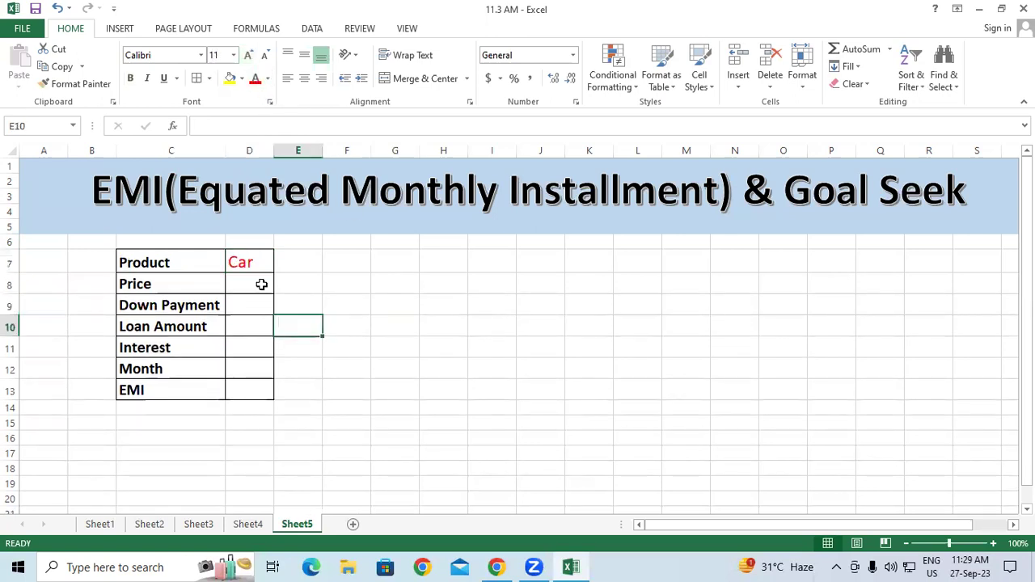
Step: Enter the price 500000 in D8 and the down payment 300000 in D9
left_click(259, 286)
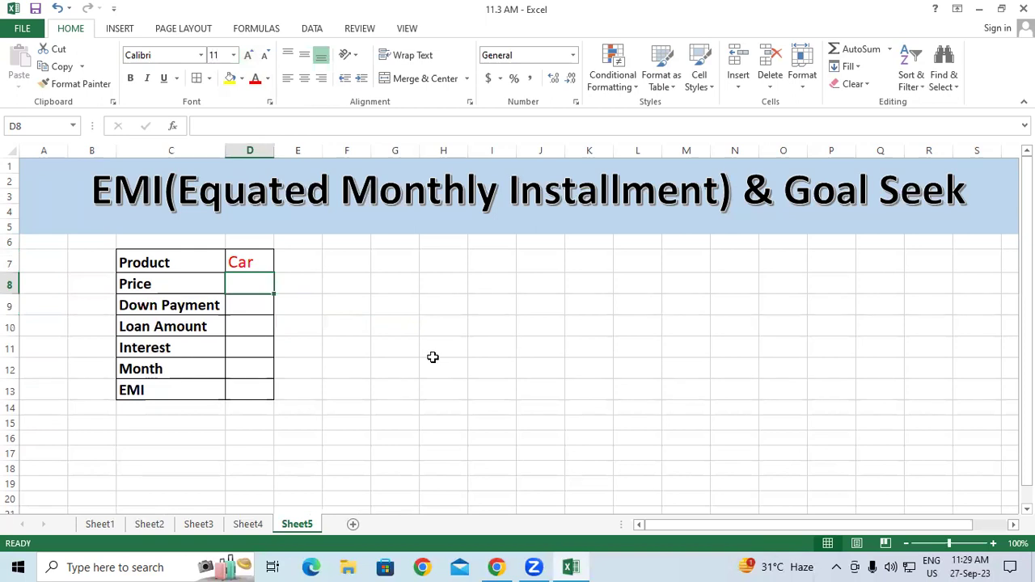
type("500")
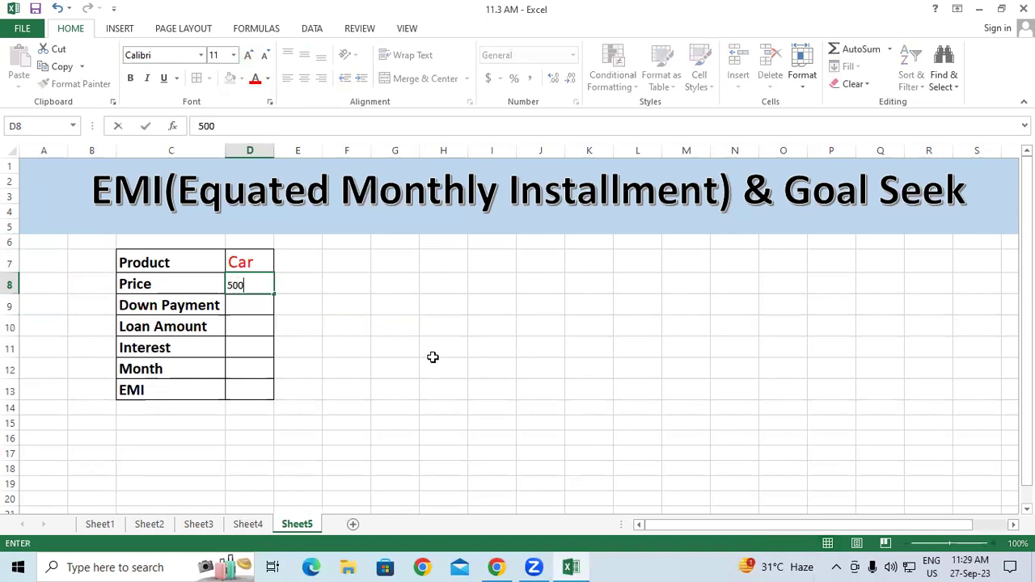
type("000")
key("Return")
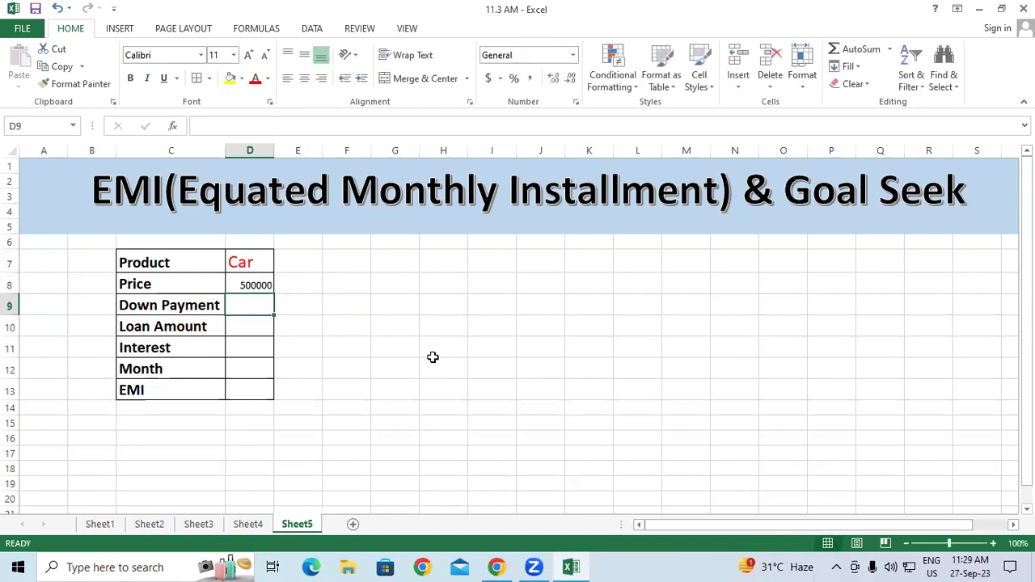
type("300000")
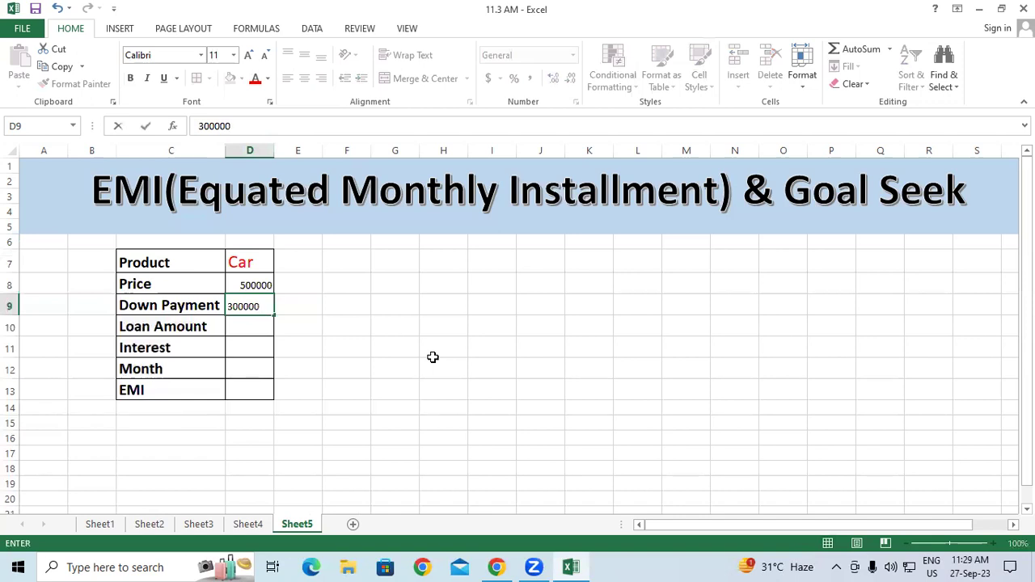
key("Return")
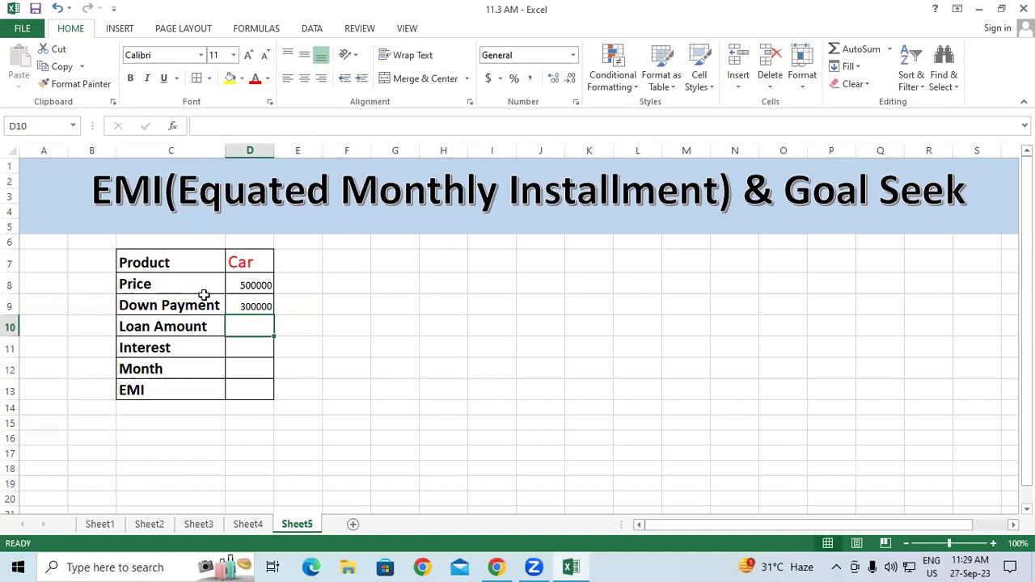
Step: Set the font size of D8:D13 to 14 and calculate the loan amount in D10 with =D8-D9
left_click_drag(246, 285, 246, 390)
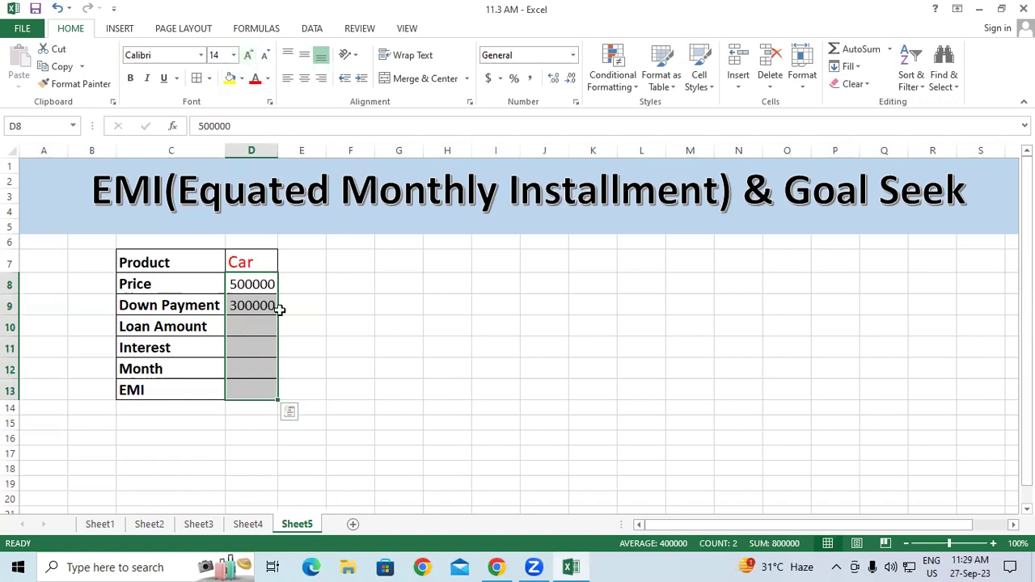
left_click(264, 328)
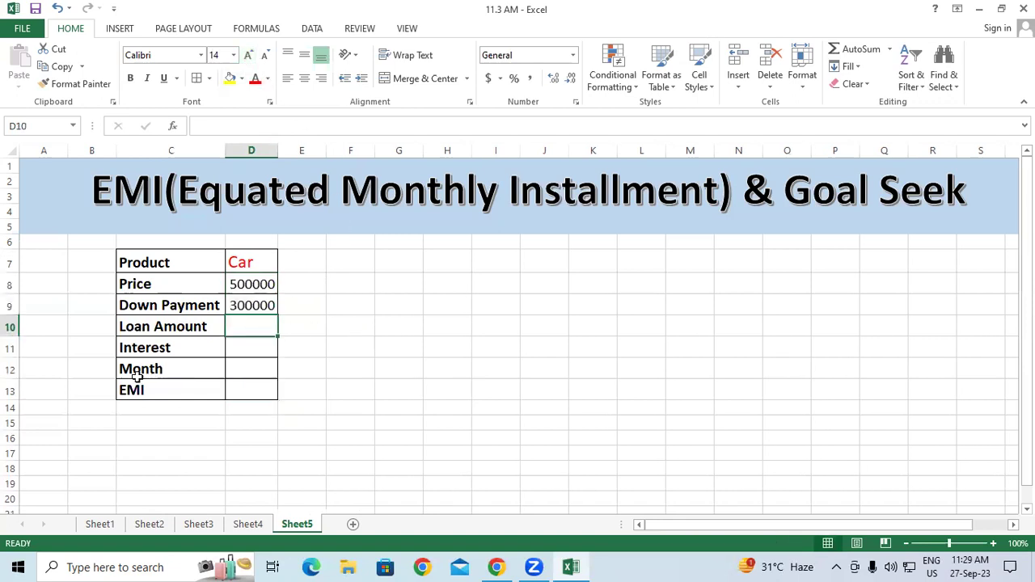
type("=")
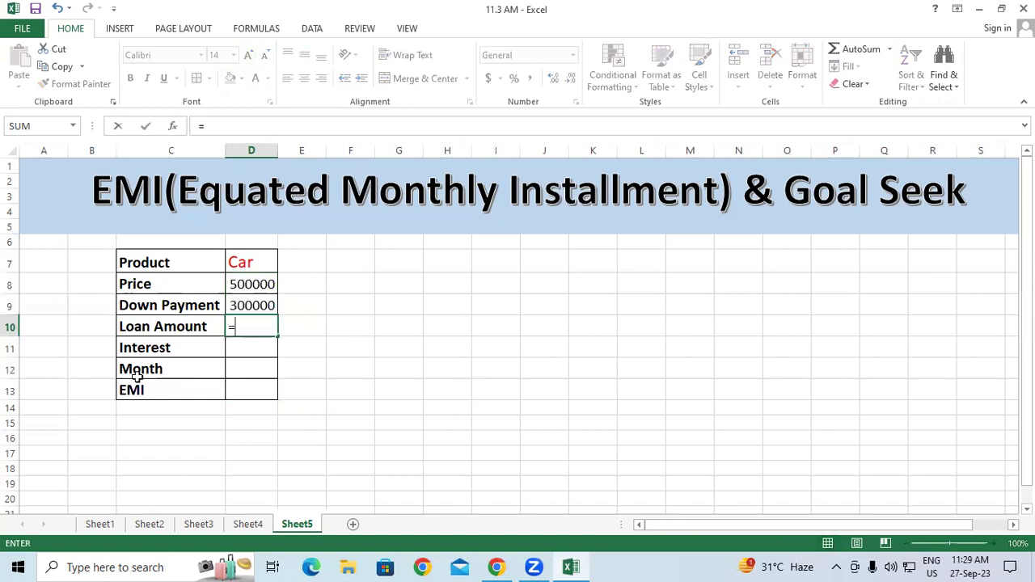
left_click(231, 286)
type("-")
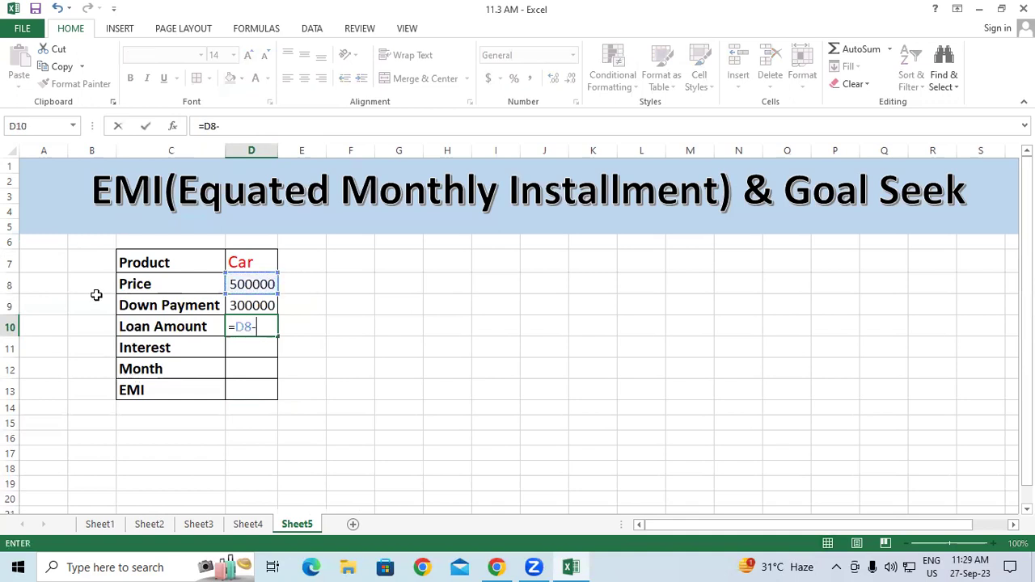
left_click(253, 306)
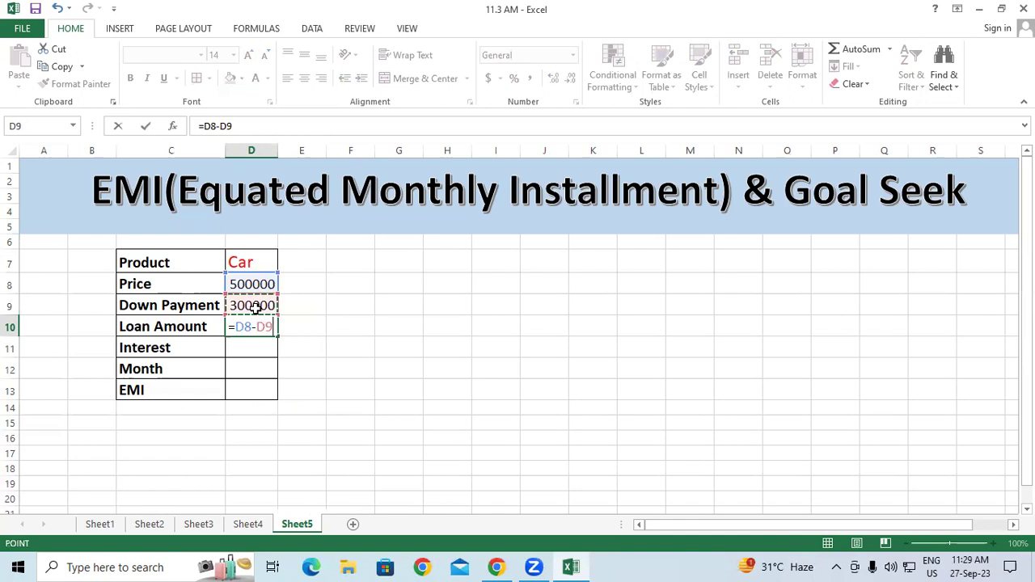
key("Return")
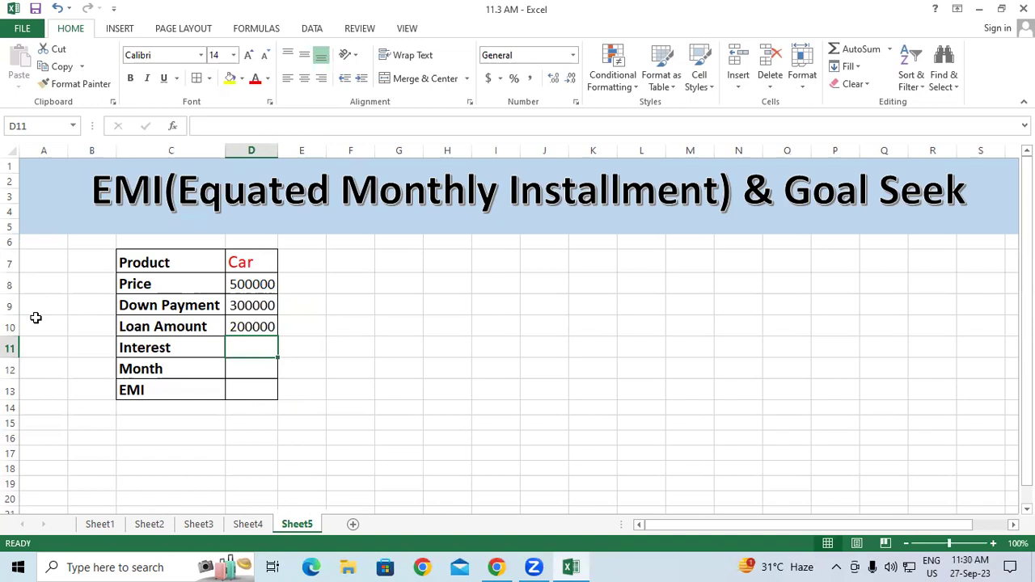
Step: Enter the interest rate 7% in D11 and the loan term of 60 months in D12
type("7")
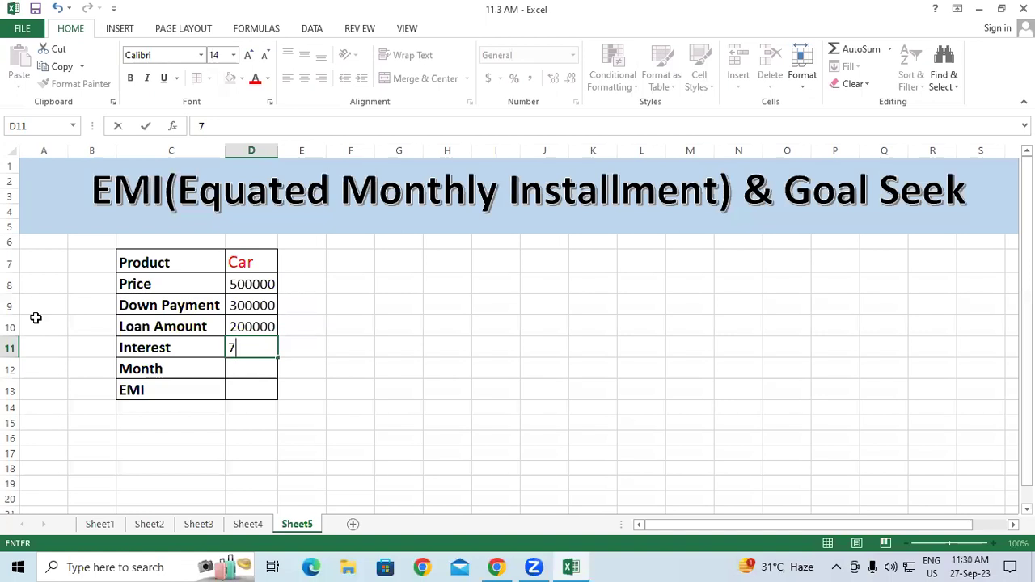
type("%")
key("Return")
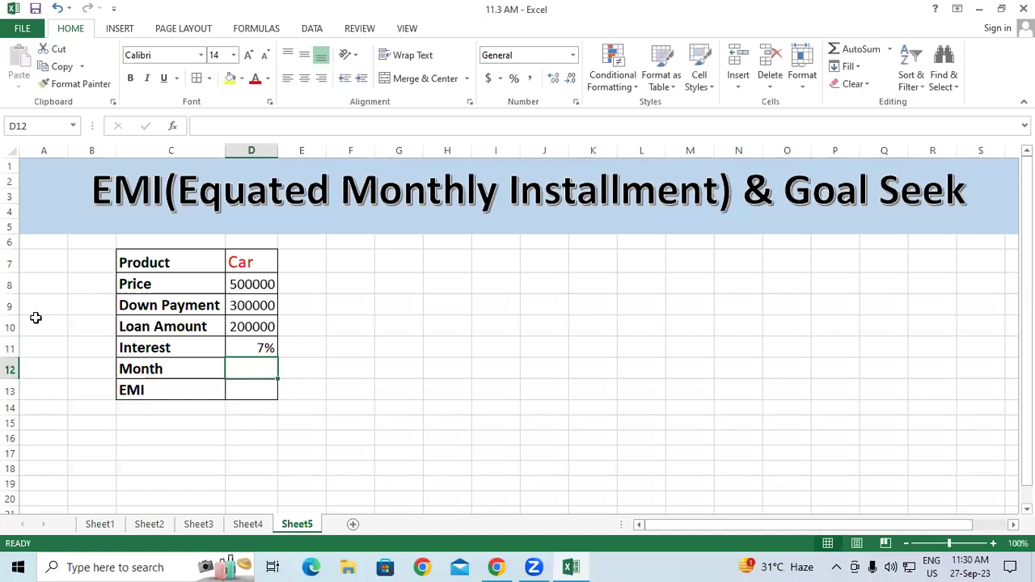
type("60")
key("Return")
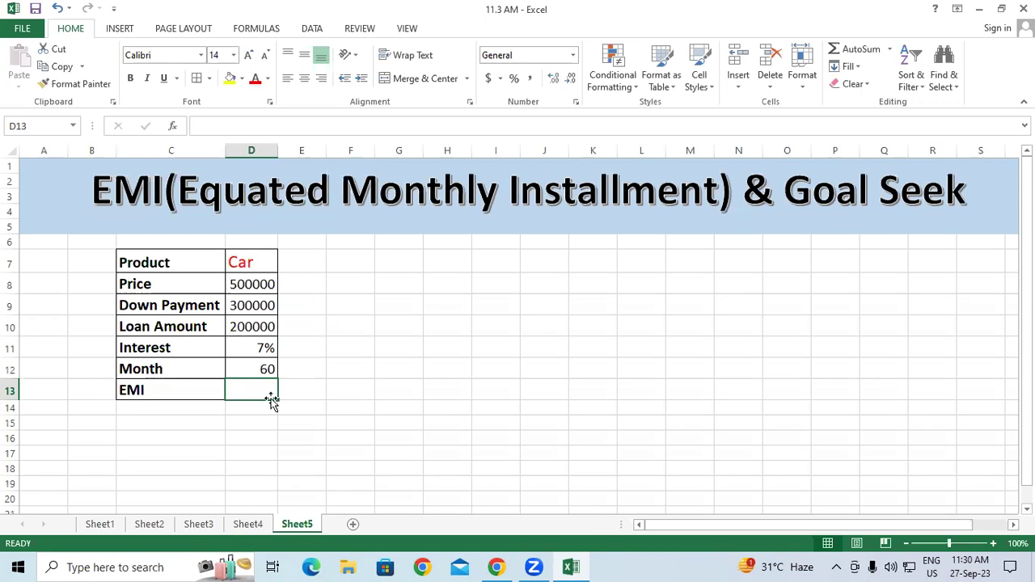
left_click(205, 390)
left_click(253, 388)
left_click(269, 349)
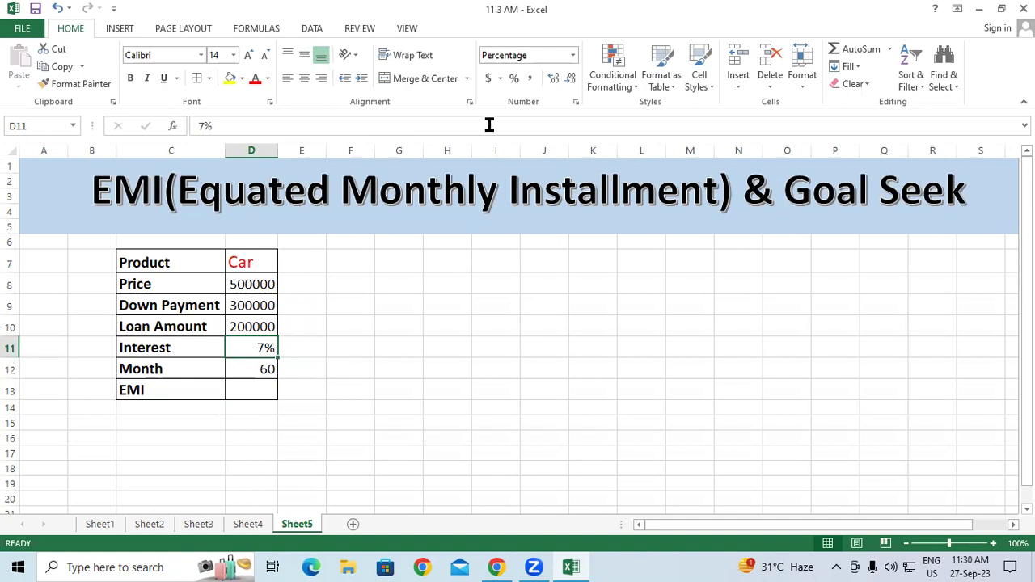
mouse_move(453, 318)
left_mouse_down()
mouse_move(526, 369)
mouse_move(551, 333)
left_mouse_up()
left_click_drag(581, 298, 578, 369)
left_click(562, 292)
left_click(599, 346)
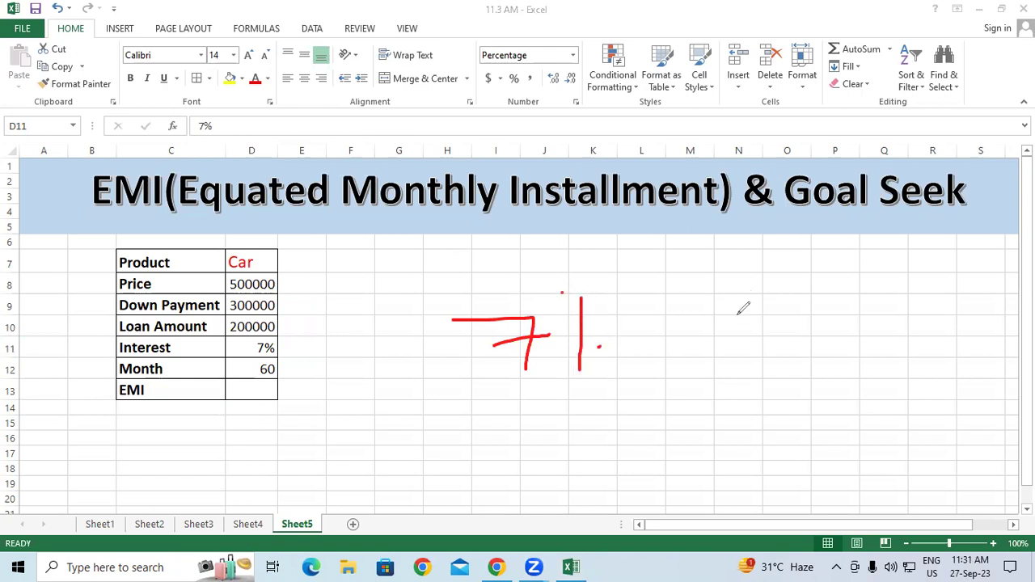
left_click_drag(768, 288, 914, 353)
left_click_drag(847, 313, 915, 312)
left_click_drag(844, 375, 970, 376)
left_click_drag(916, 406, 917, 451)
left_click_drag(930, 408, 962, 433)
left_click_drag(1019, 294, 1012, 365)
left_click(988, 319)
left_click(1029, 334)
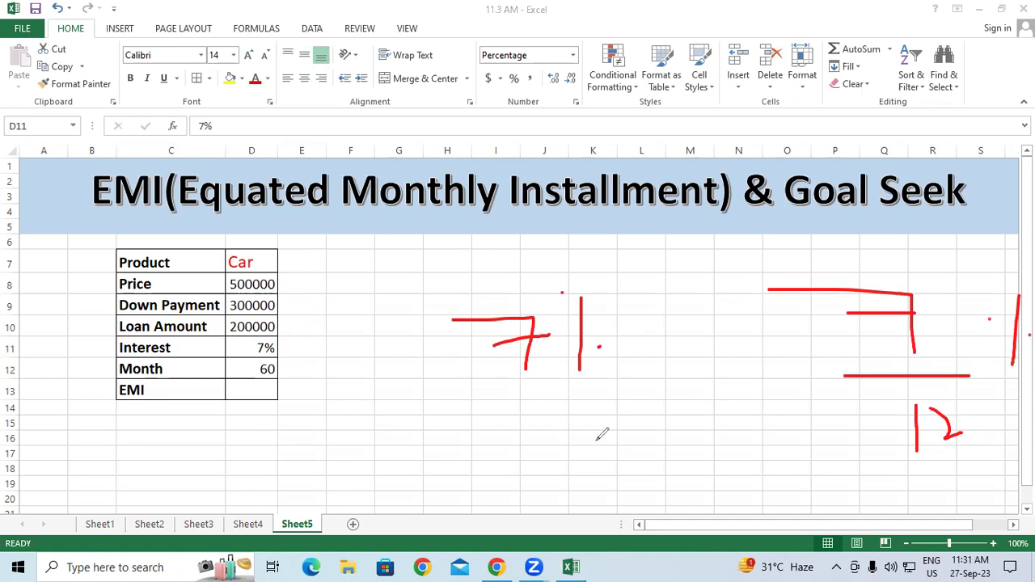
mouse_move(334, 244)
left_mouse_down()
mouse_move(336, 281)
mouse_move(357, 254)
mouse_move(380, 254)
left_mouse_up()
left_click_drag(338, 316, 402, 290)
mouse_move(361, 317)
left_mouse_down()
mouse_move(380, 342)
mouse_move(370, 351)
left_mouse_up()
left_click_drag(361, 317, 379, 315)
left_click(453, 266)
left_click_drag(453, 265, 499, 254)
mouse_move(477, 276)
left_mouse_down()
mouse_move(563, 273)
mouse_move(572, 248)
left_mouse_up()
mouse_move(551, 432)
left_mouse_down()
mouse_move(603, 437)
mouse_move(601, 453)
mouse_move(651, 420)
left_mouse_up()
mouse_move(669, 393)
left_mouse_down()
mouse_move(659, 455)
mouse_move(588, 495)
mouse_move(606, 534)
mouse_move(677, 524)
left_mouse_up()
left_click(638, 404)
left_click(686, 425)
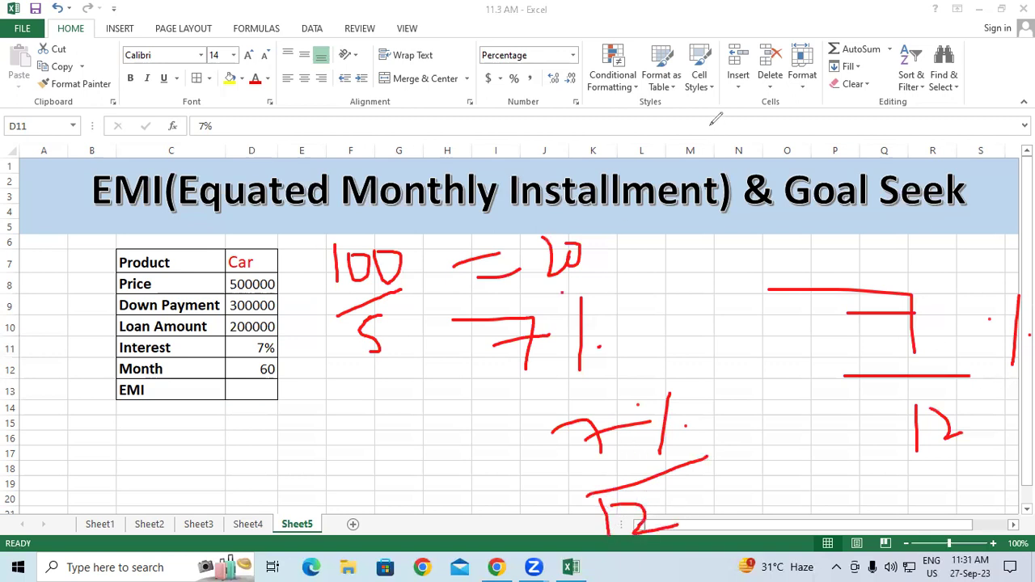
key("Escape")
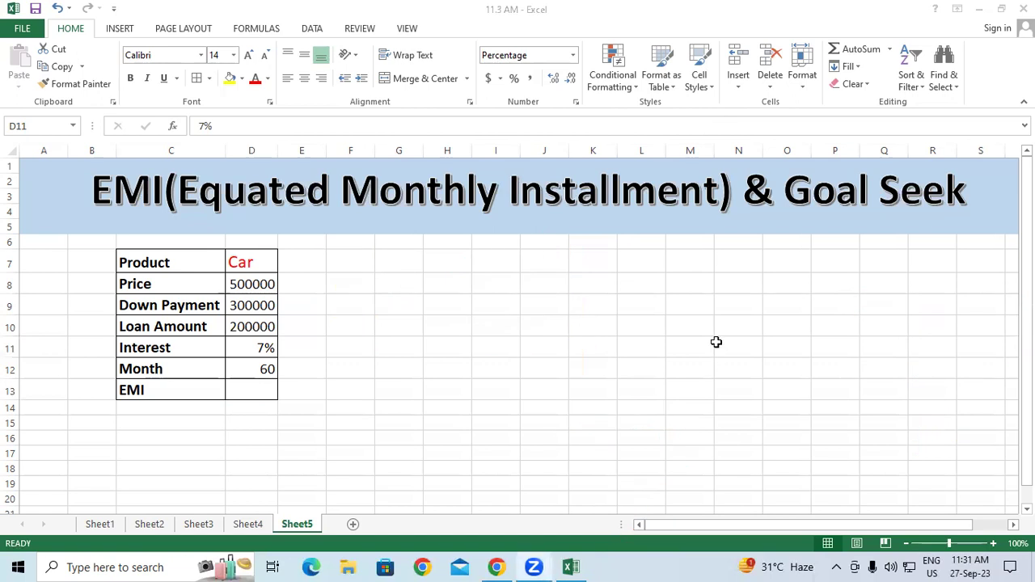
Step: Calculate the EMI in D13 with =PMT(D11/12,D12,D10,1), dividing the annual interest rate by 12
left_click(248, 393)
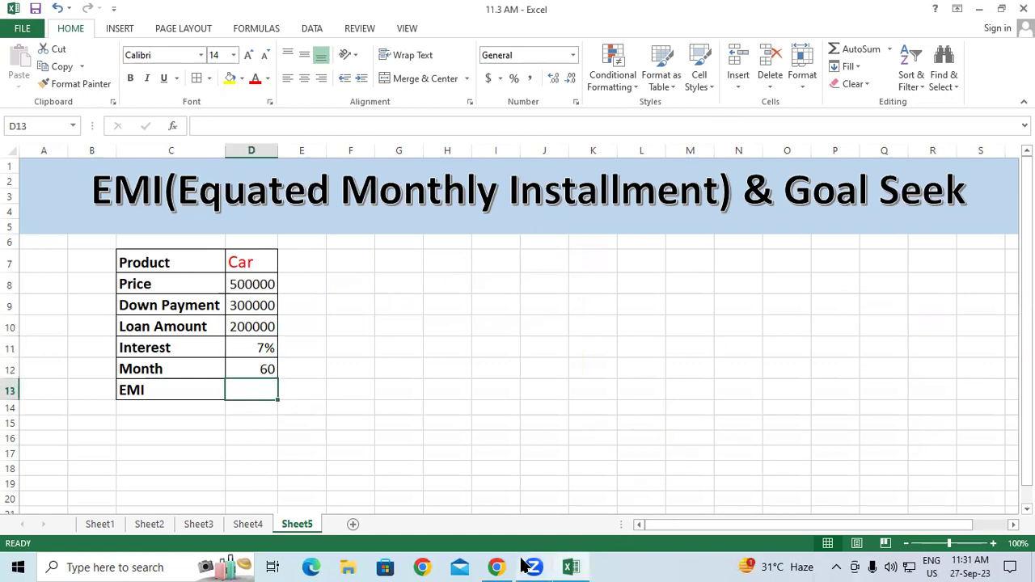
mouse_move(524, 566)
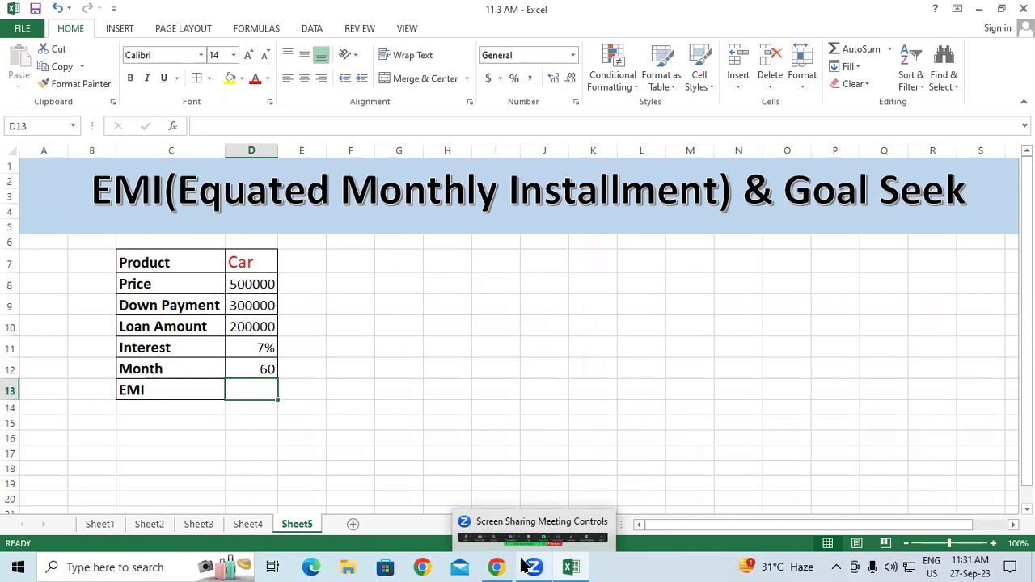
type("=pm")
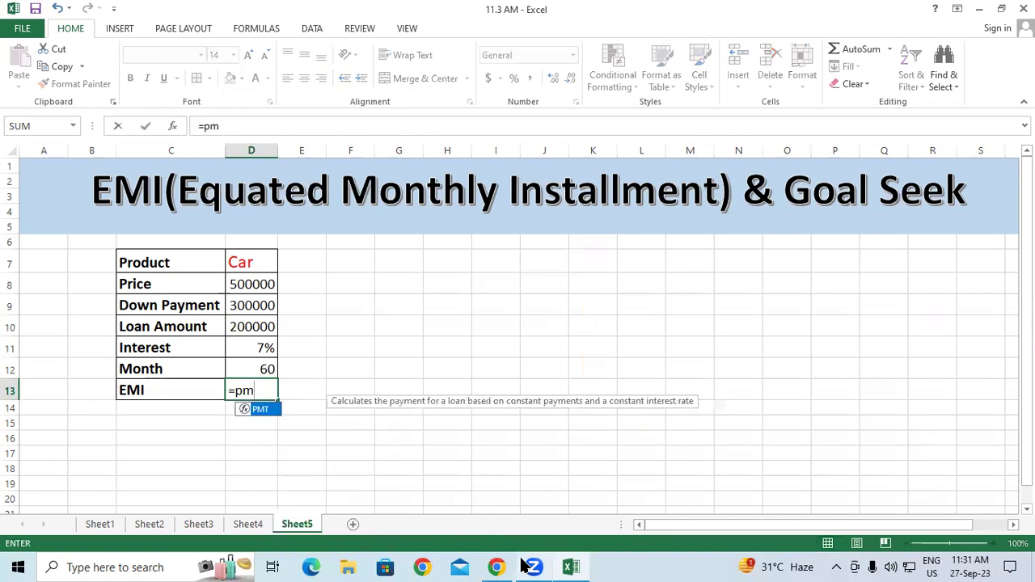
key("Tab")
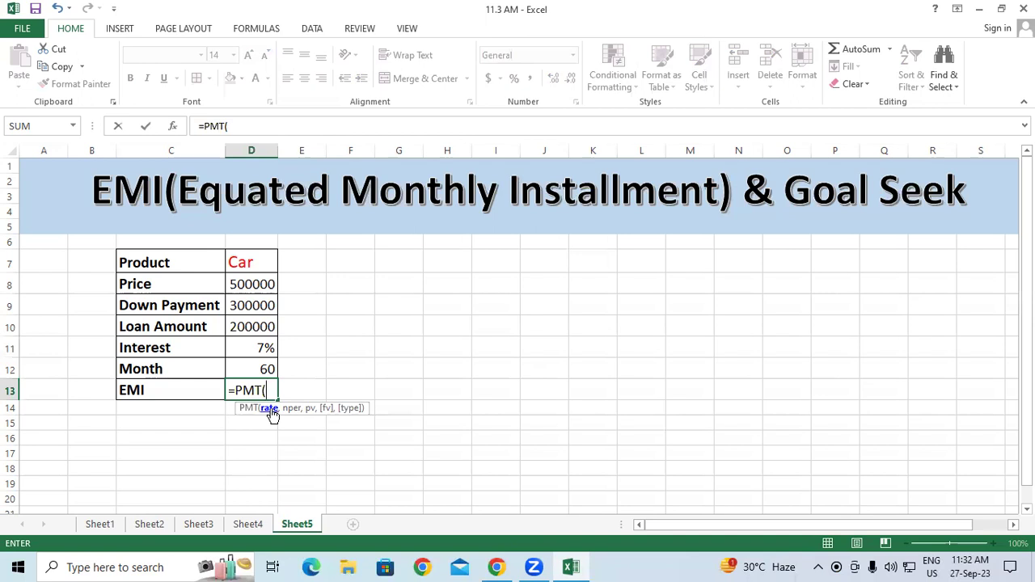
left_click(246, 355)
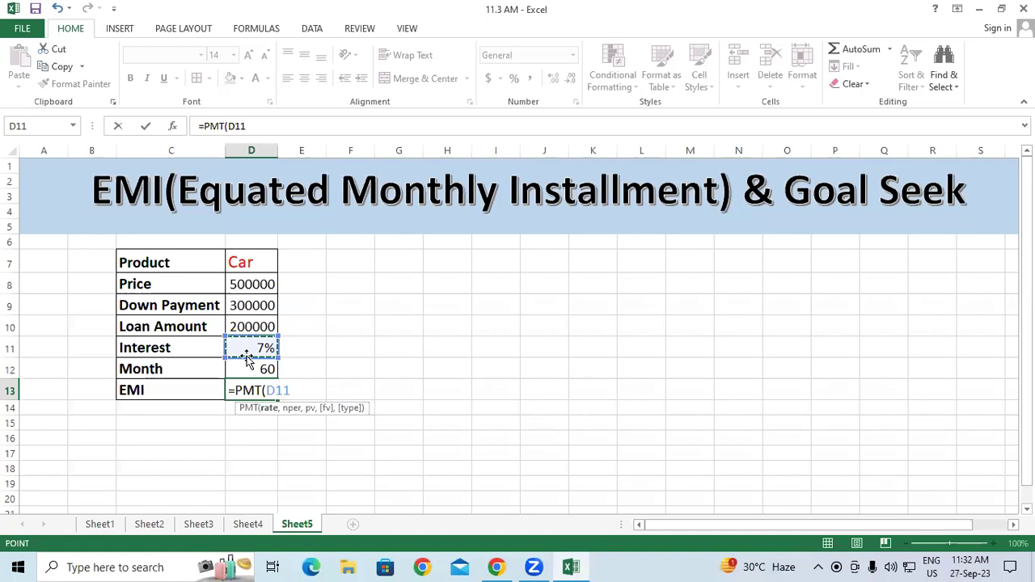
type("/12")
type(",")
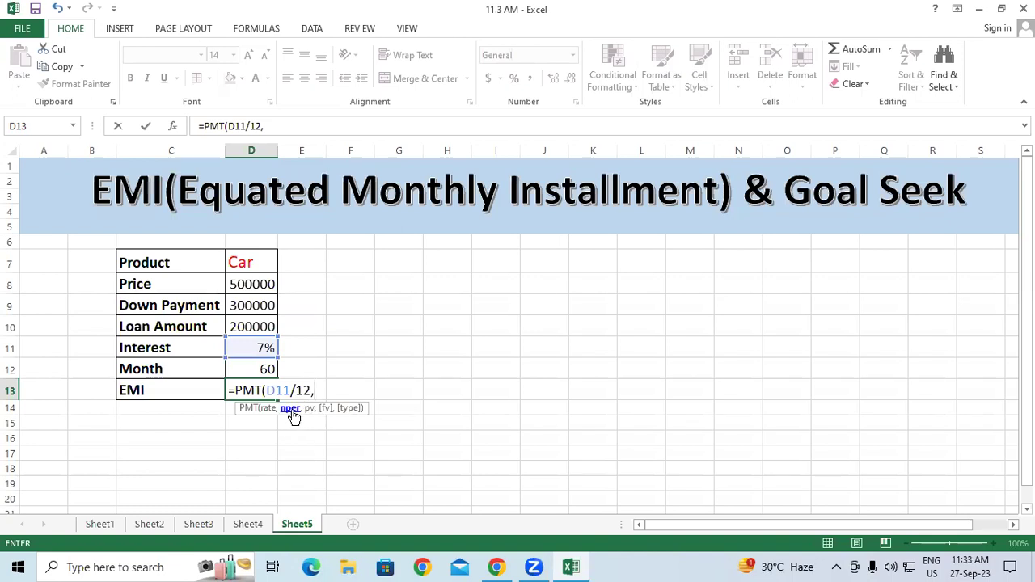
left_click(251, 368)
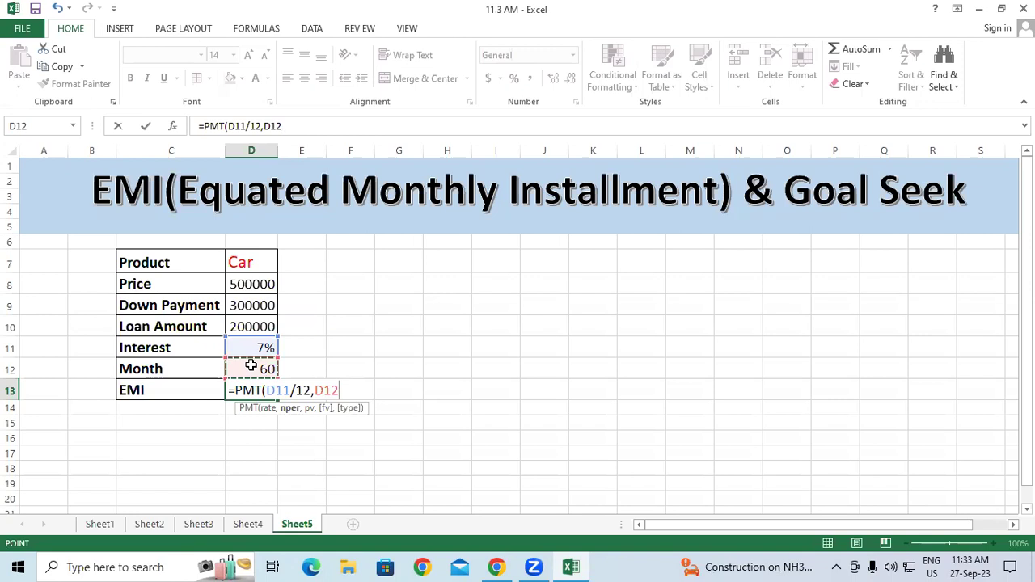
type(",")
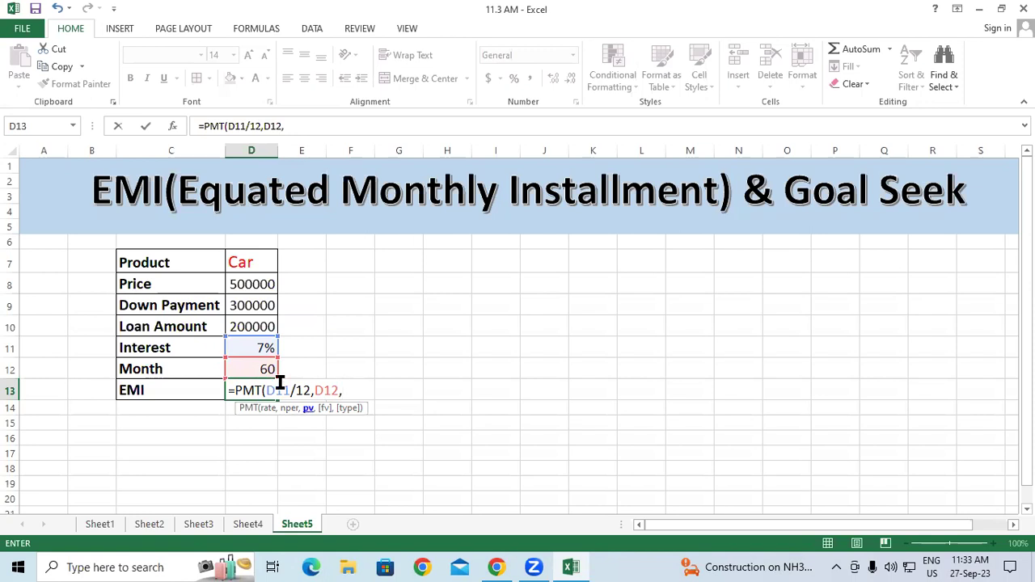
left_click(251, 331)
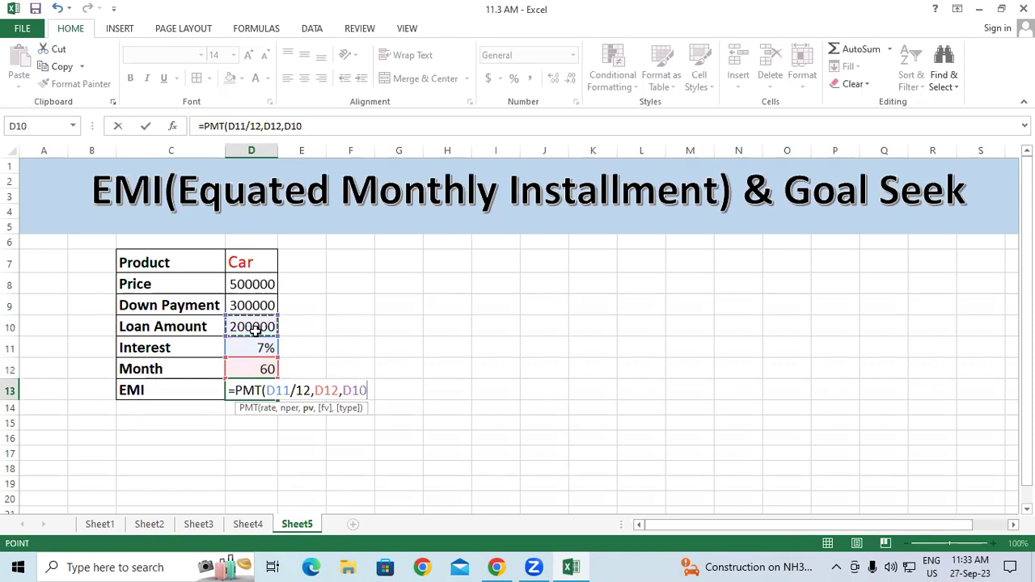
type(",")
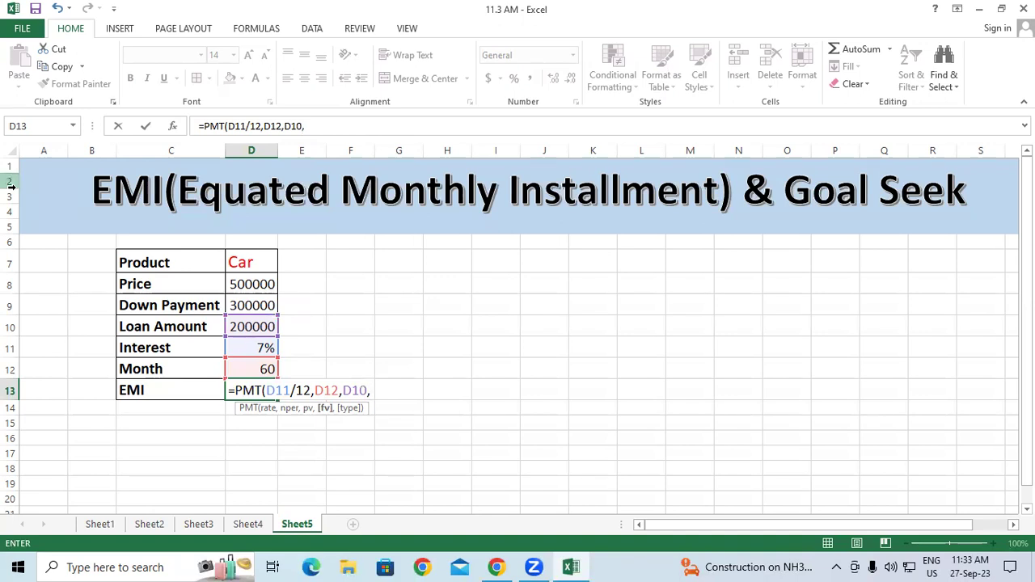
type("1)")
key("Return")
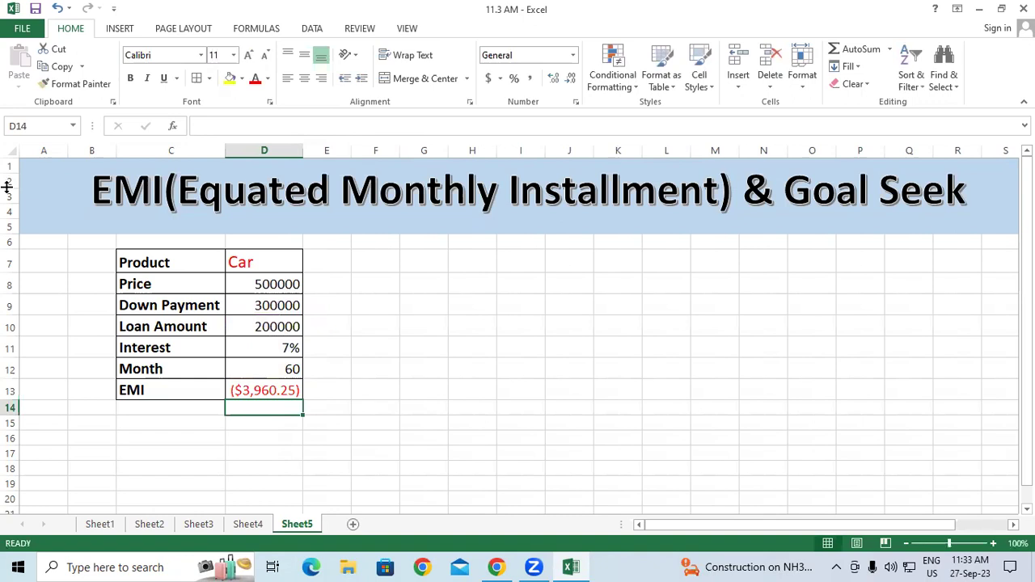
Step: Format the EMI in D13 as a Number, showing negative values in black within parentheses
left_click(270, 390)
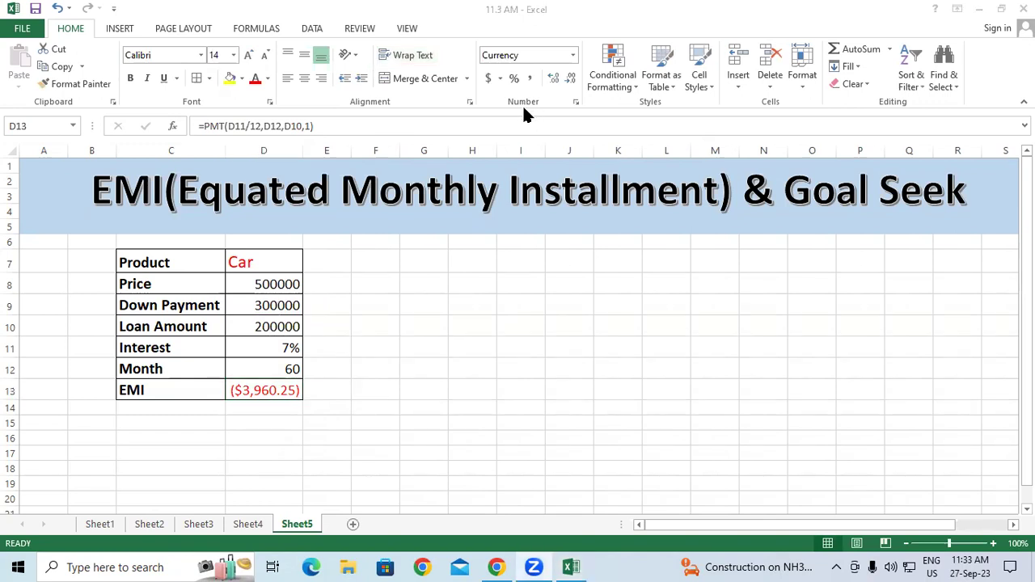
left_click(575, 103)
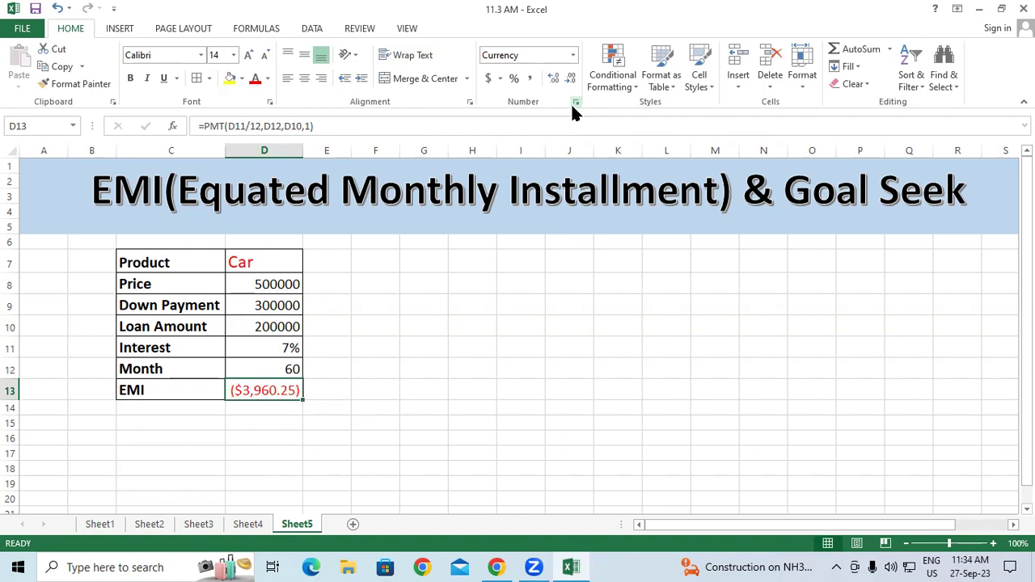
left_click(573, 105)
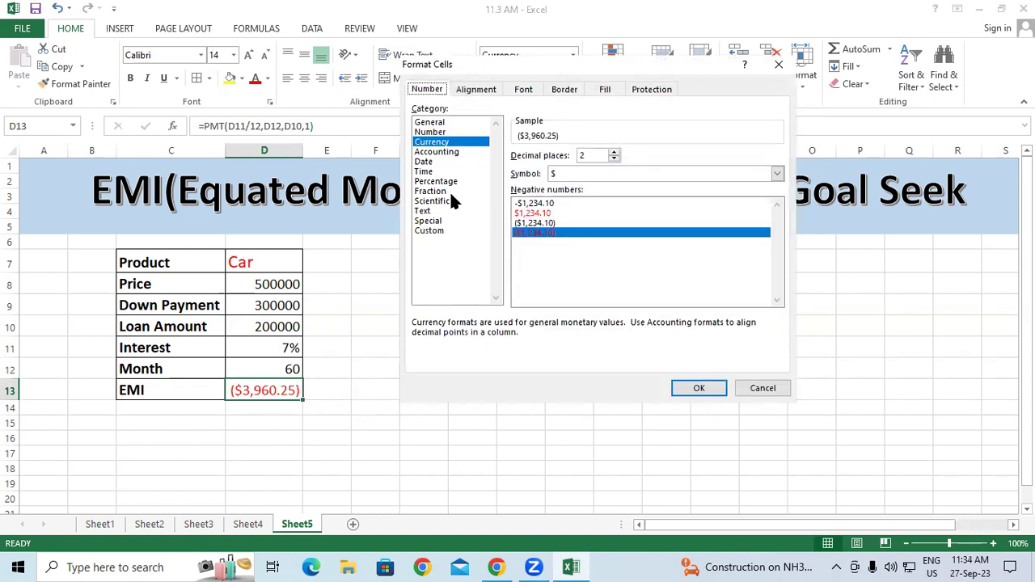
left_click(432, 133)
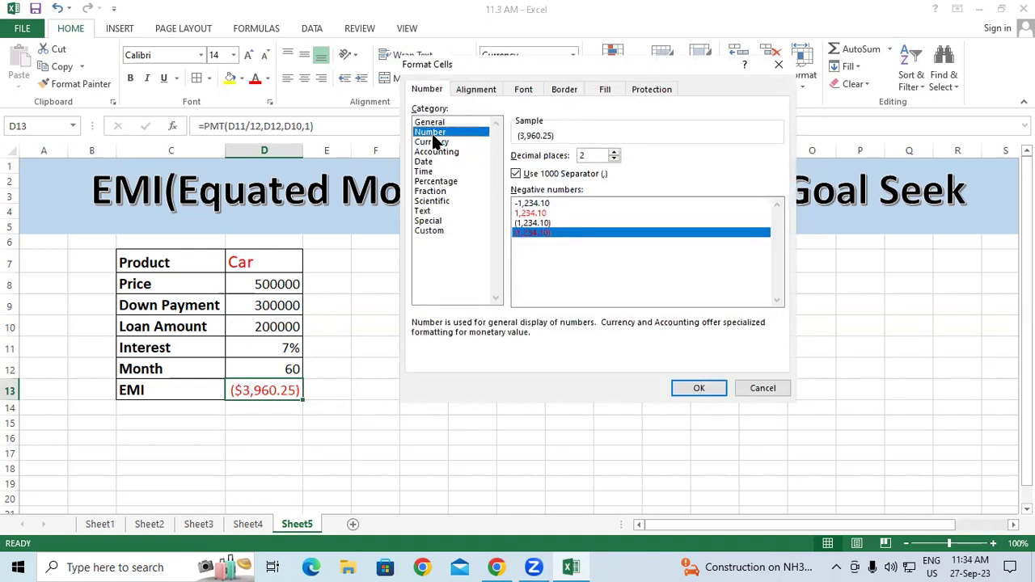
left_click(523, 223)
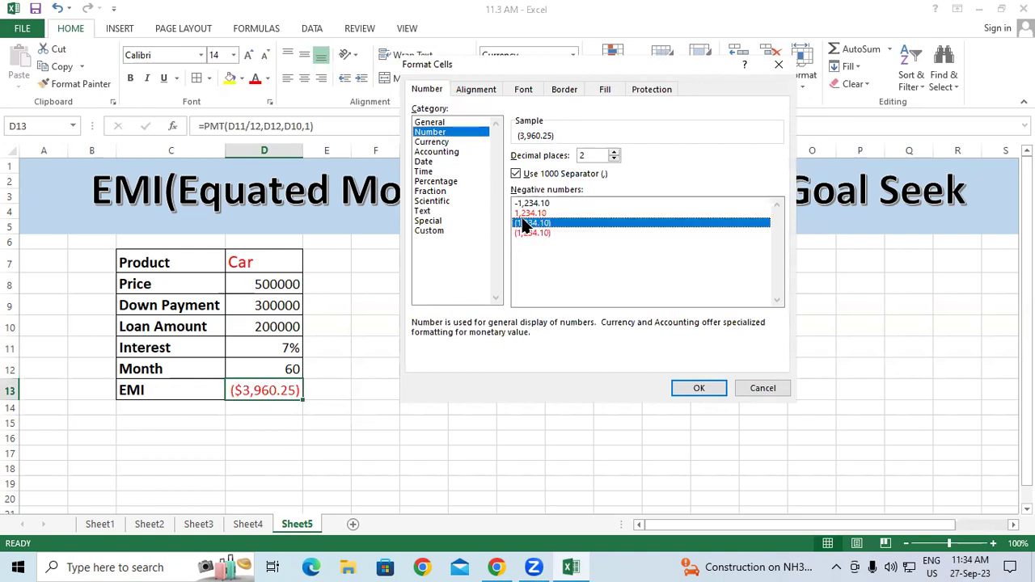
left_click(699, 388)
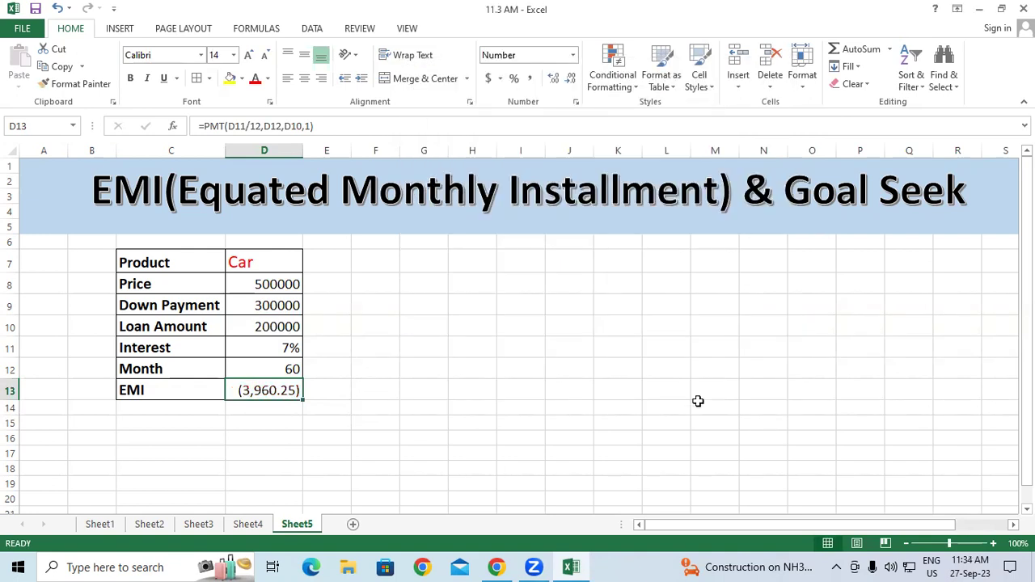
left_click(676, 406)
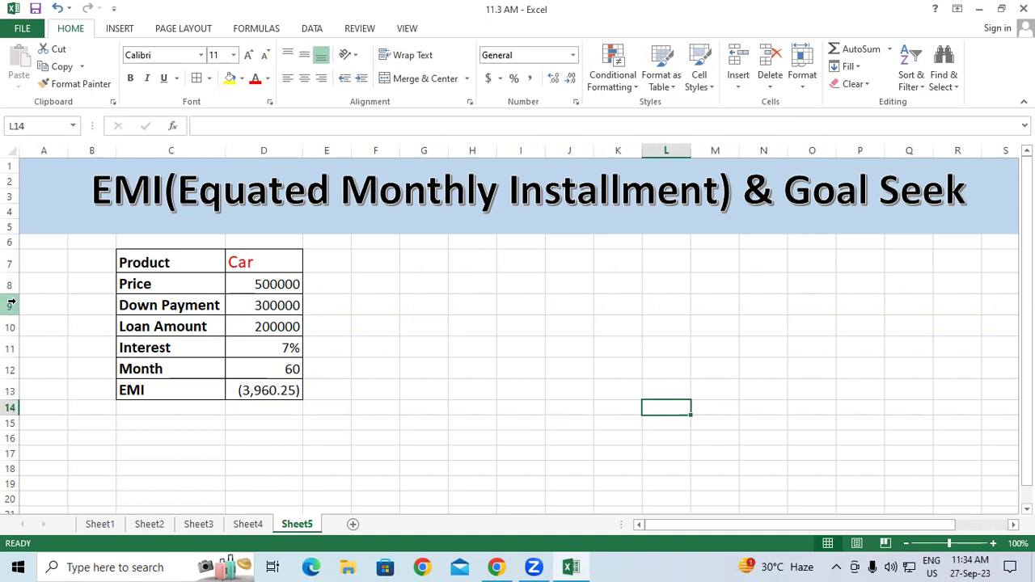
left_click(252, 366)
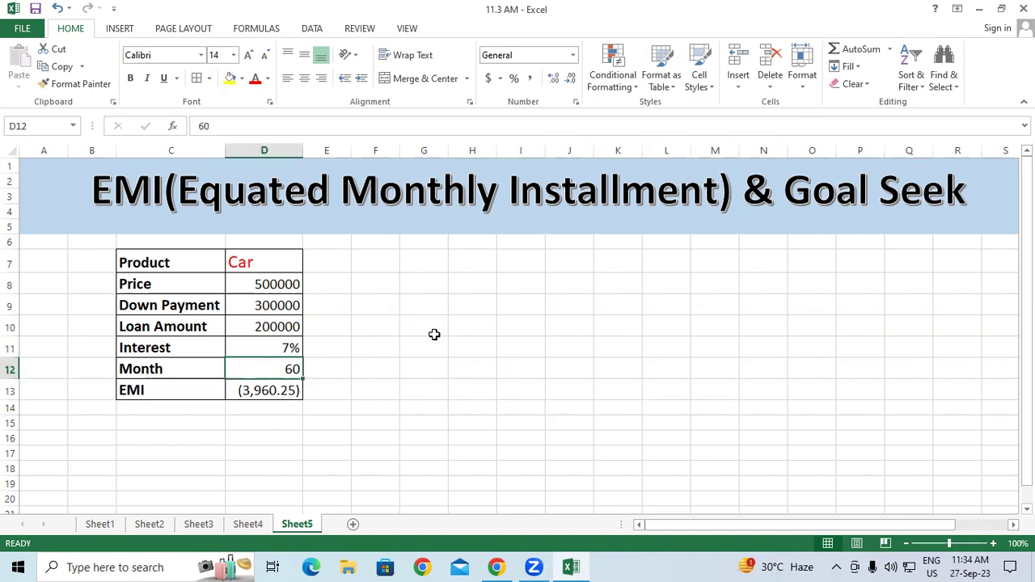
left_click(402, 343)
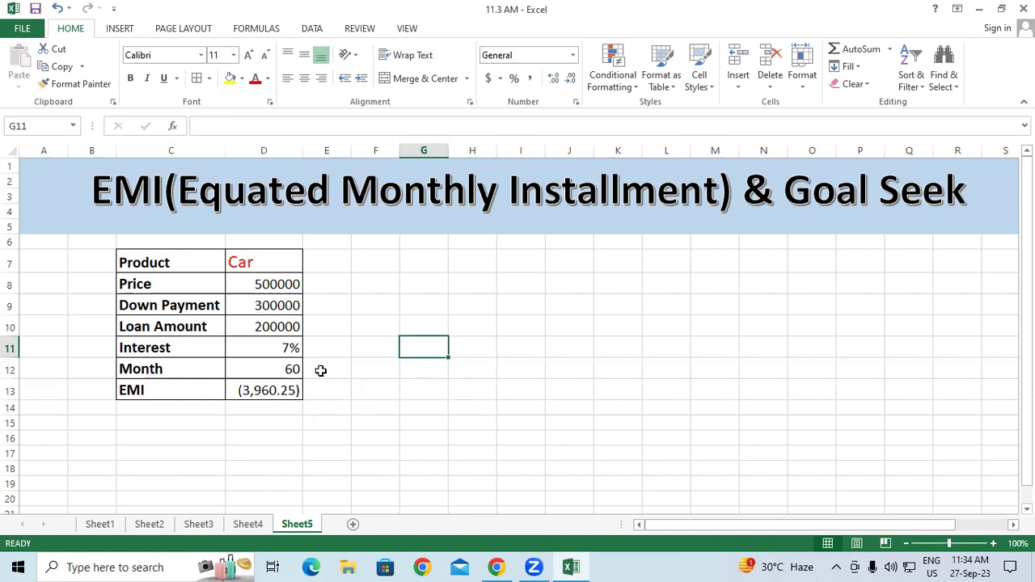
left_click(356, 349)
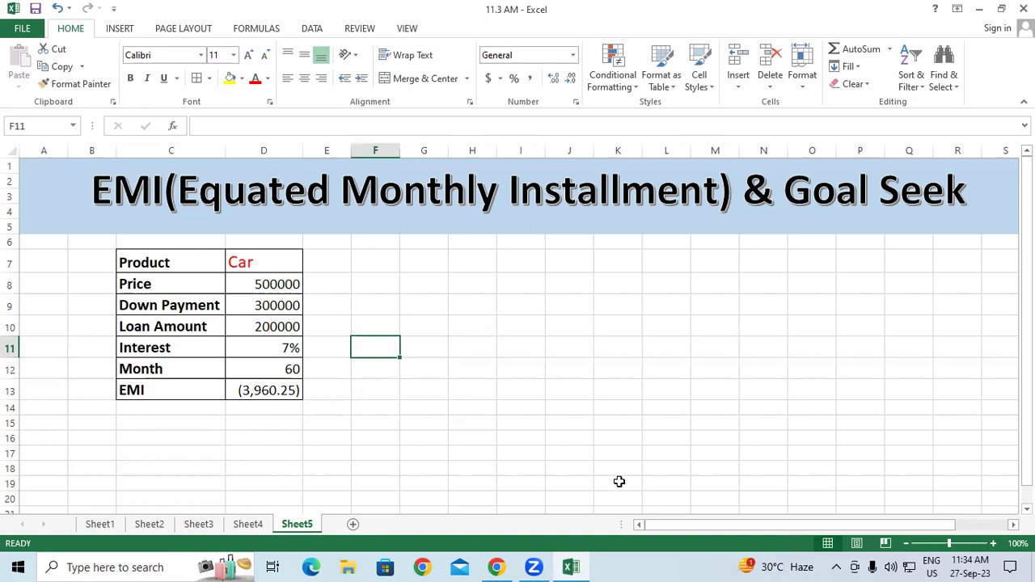
Step: Calculate the total repayment in F11 by multiplying the EMI by the number of months with =D13*D12
type("=")
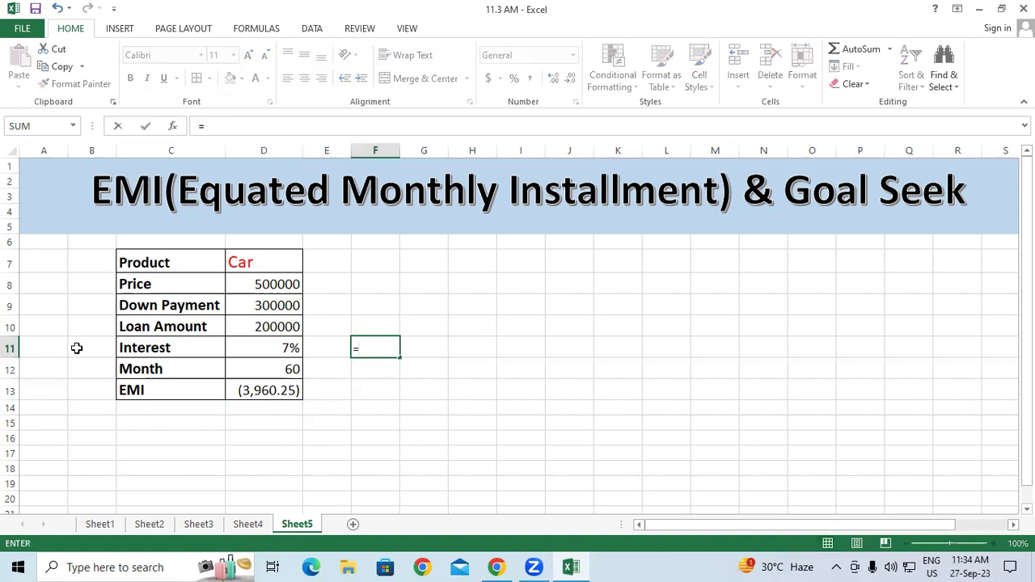
left_click(286, 385)
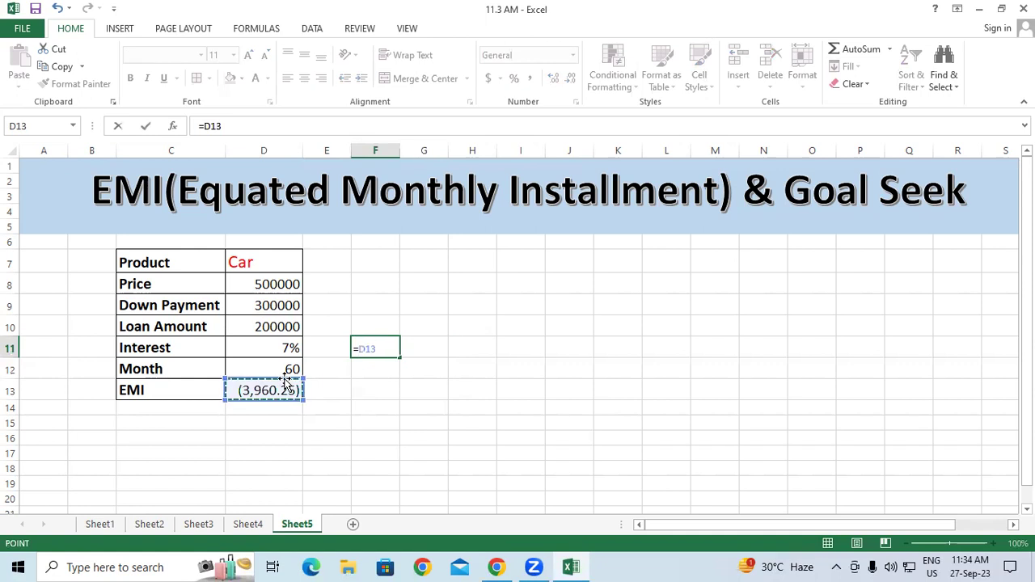
type("*")
left_click(244, 368)
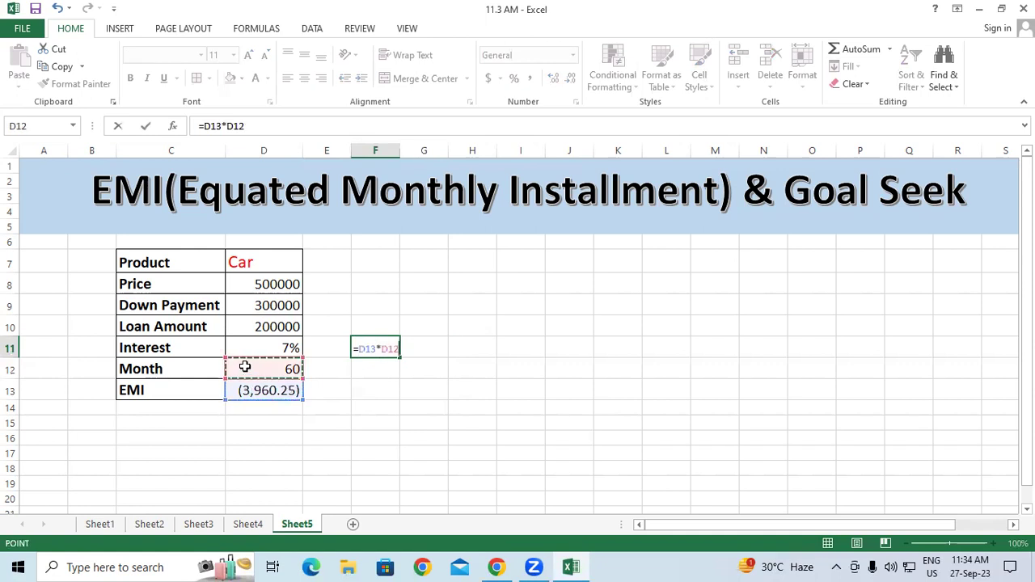
key("Return")
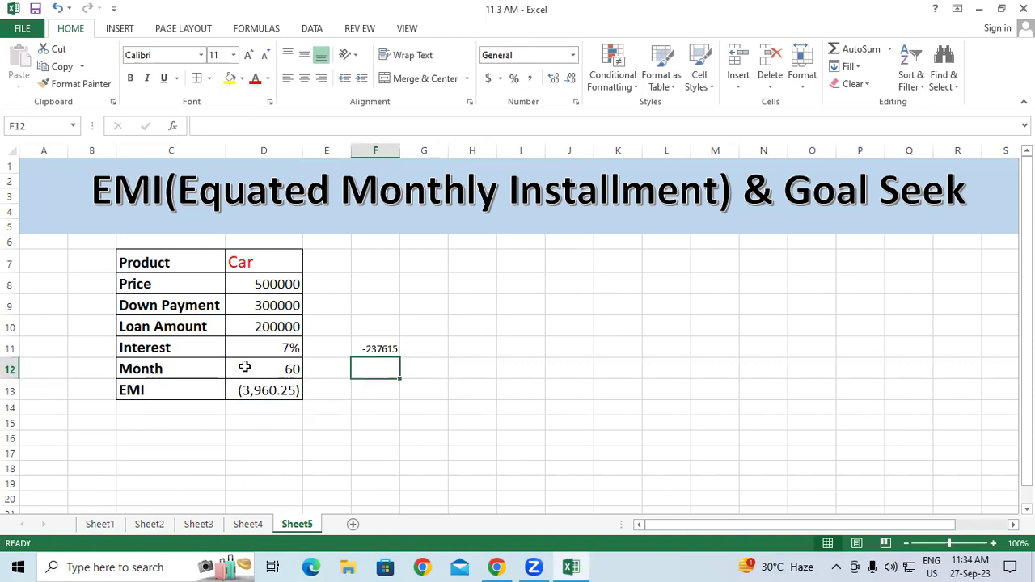
Step: Set the font size of F11 to 16 and autofit the width of column F
left_click(386, 346)
left_click(249, 55)
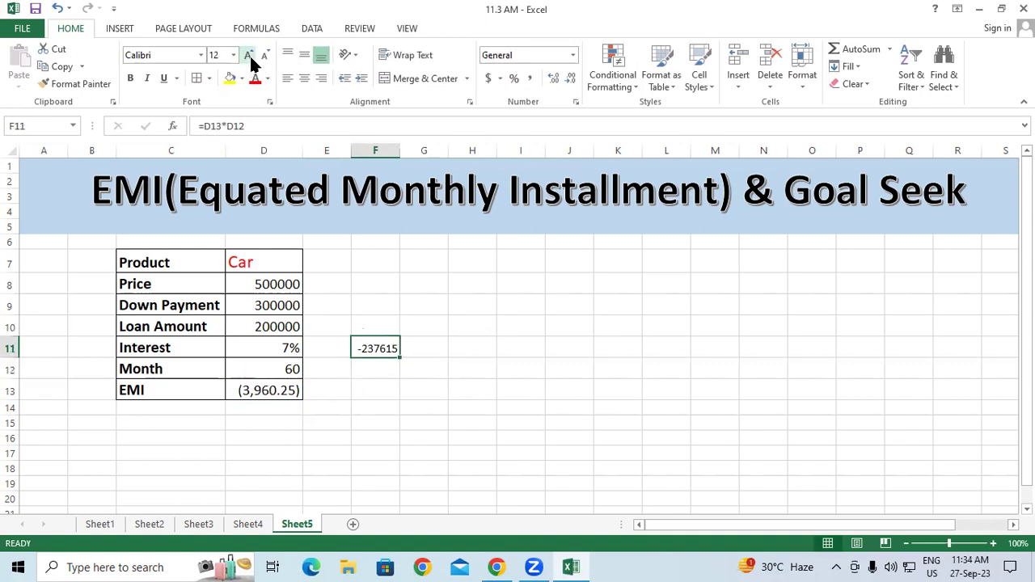
left_click(249, 55)
left_click(250, 55)
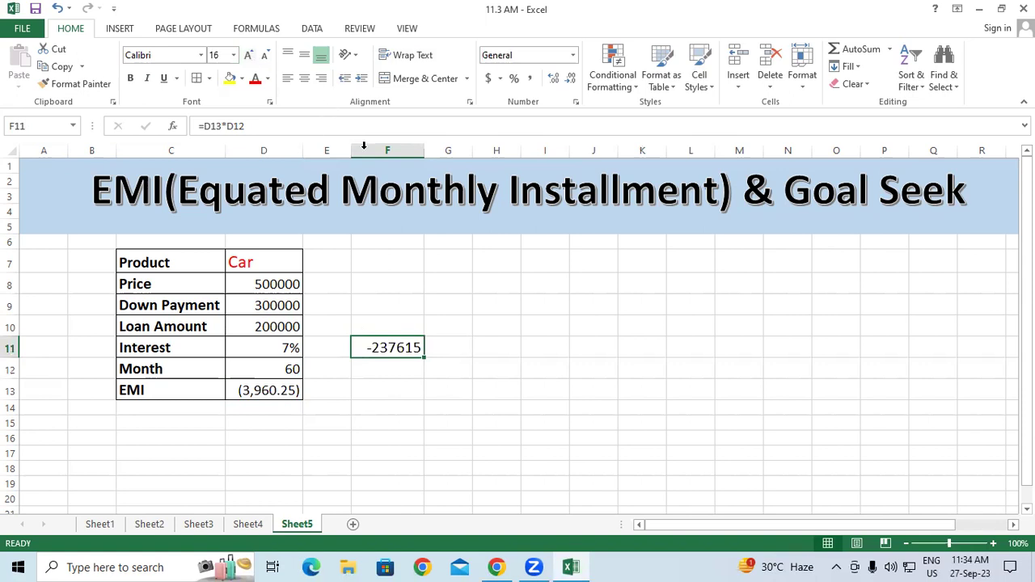
left_click(418, 149)
double_click(424, 150)
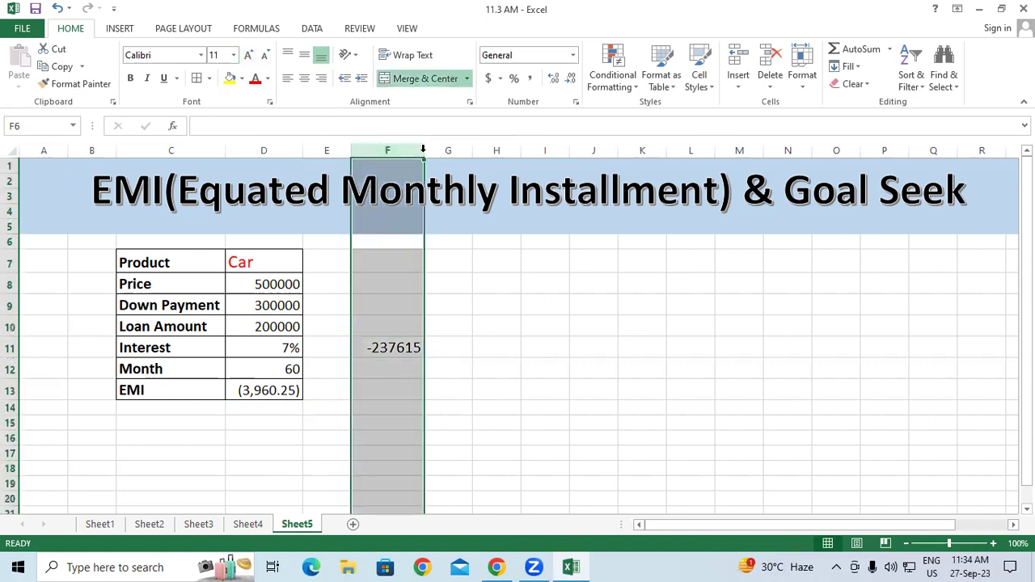
left_click(461, 325)
left_click(403, 364)
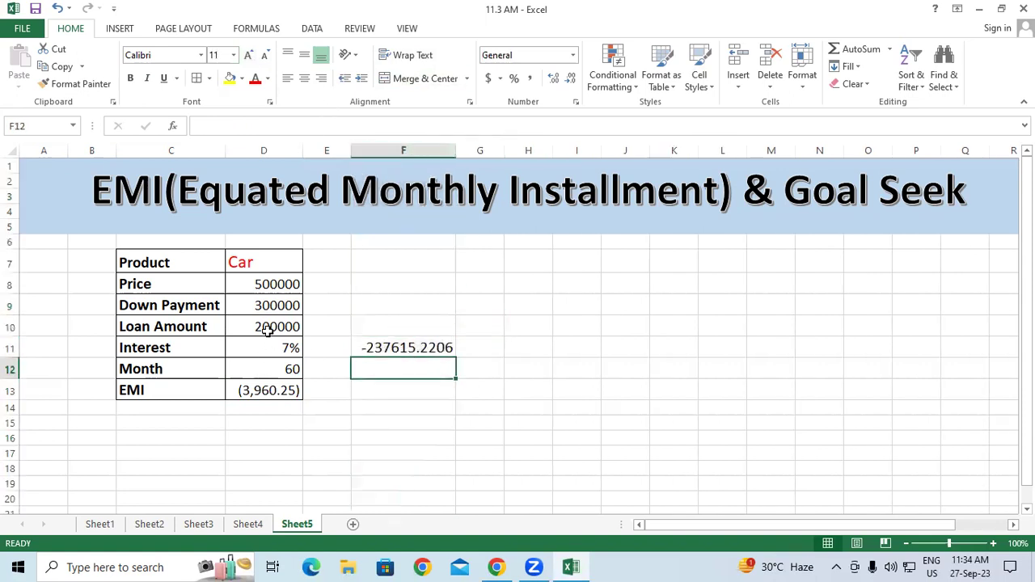
Step: Compare the loan amount in D10 with the total repayment in F11 and the EMI formula in D13
left_click(266, 326)
left_click(366, 347)
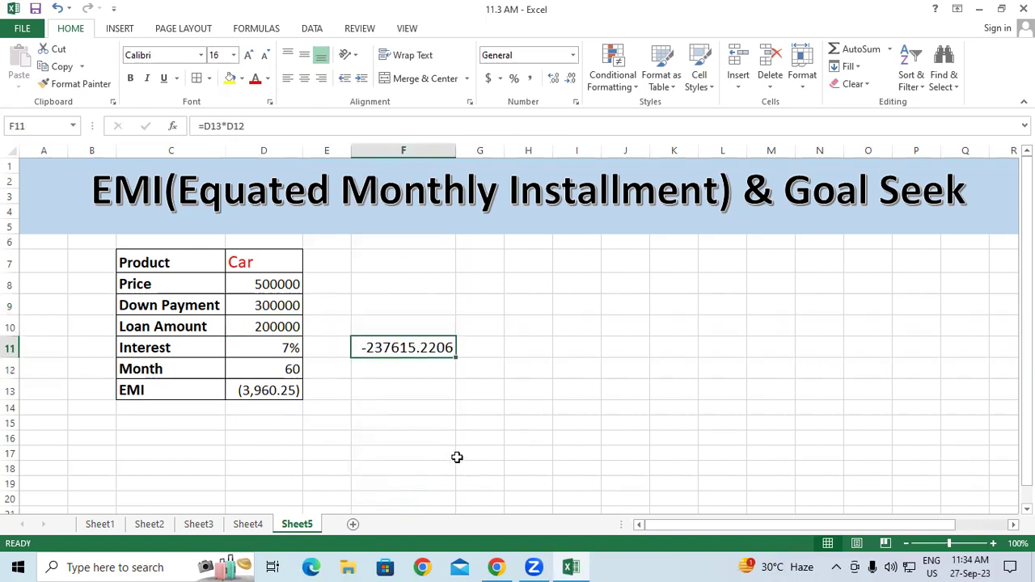
left_click(263, 394)
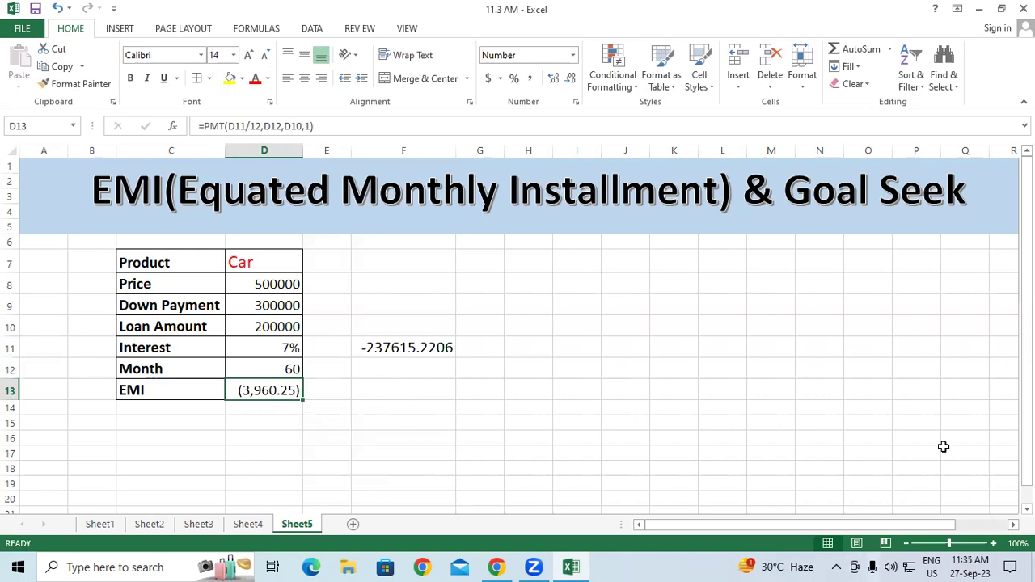
left_click(398, 351)
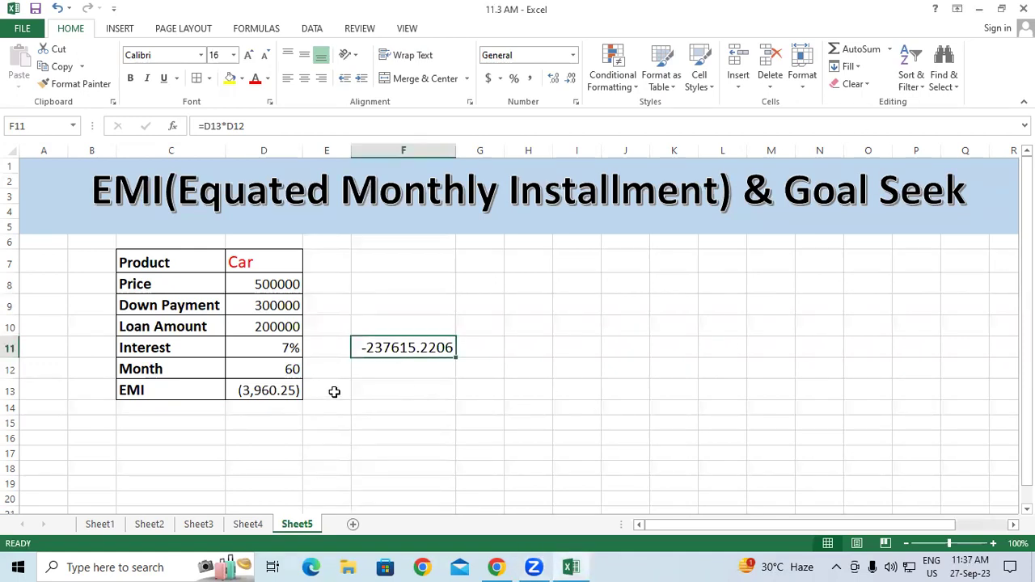
left_click(326, 429)
left_click(263, 394)
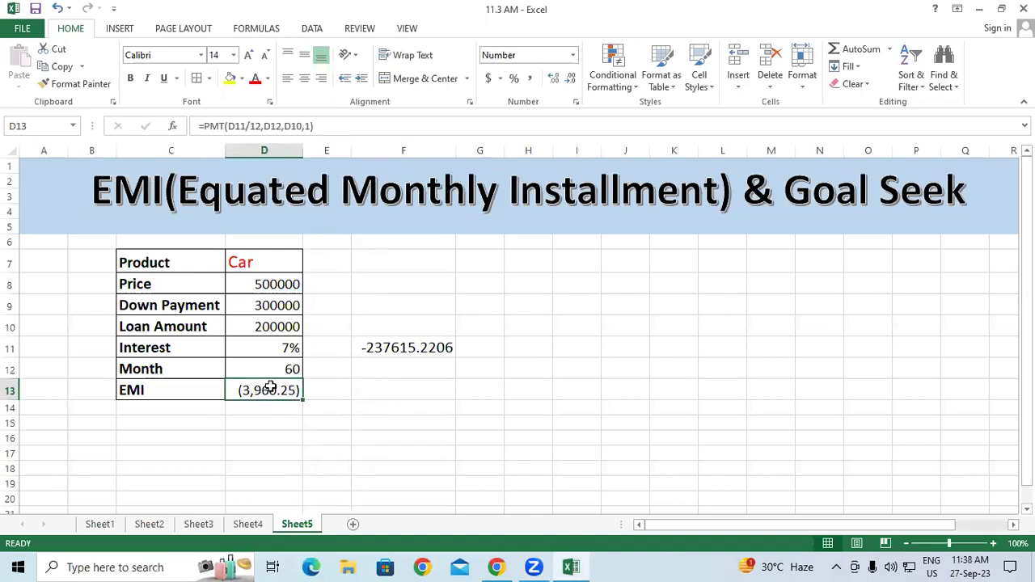
Step: Open Notepad from the Windows Run dialog with a blank document and maximize its window
key("super+r")
type("no")
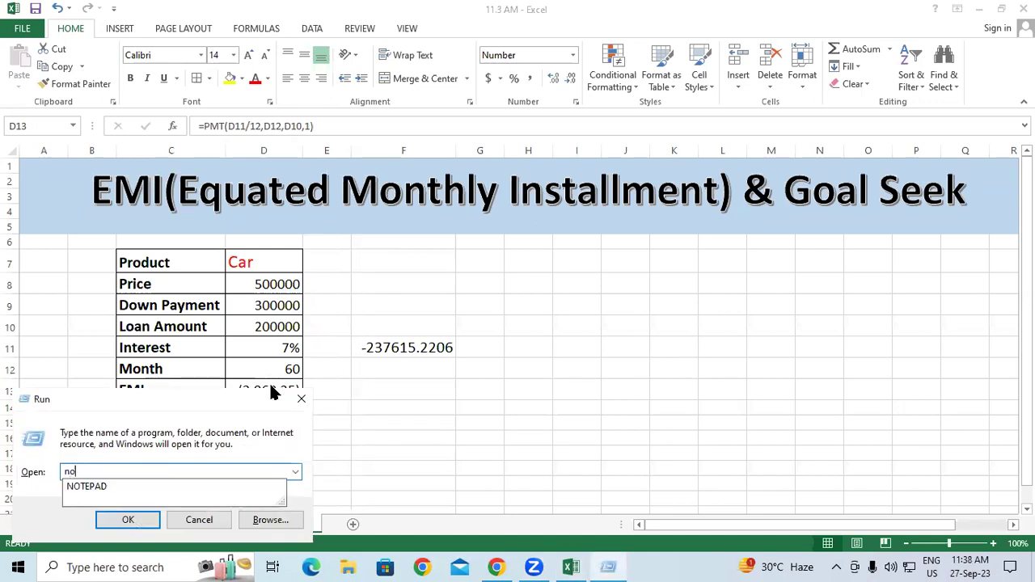
key("Down")
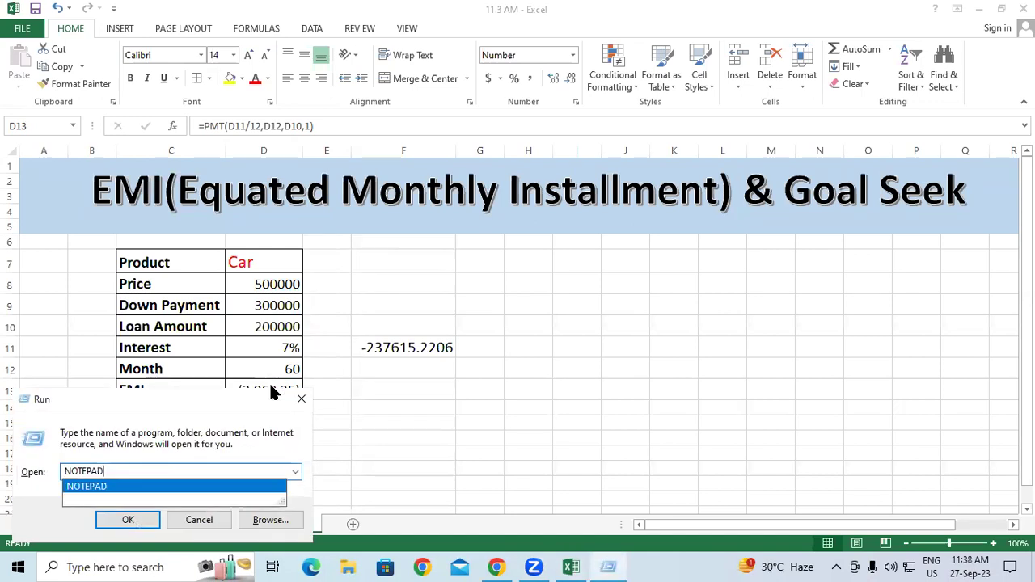
key("Return")
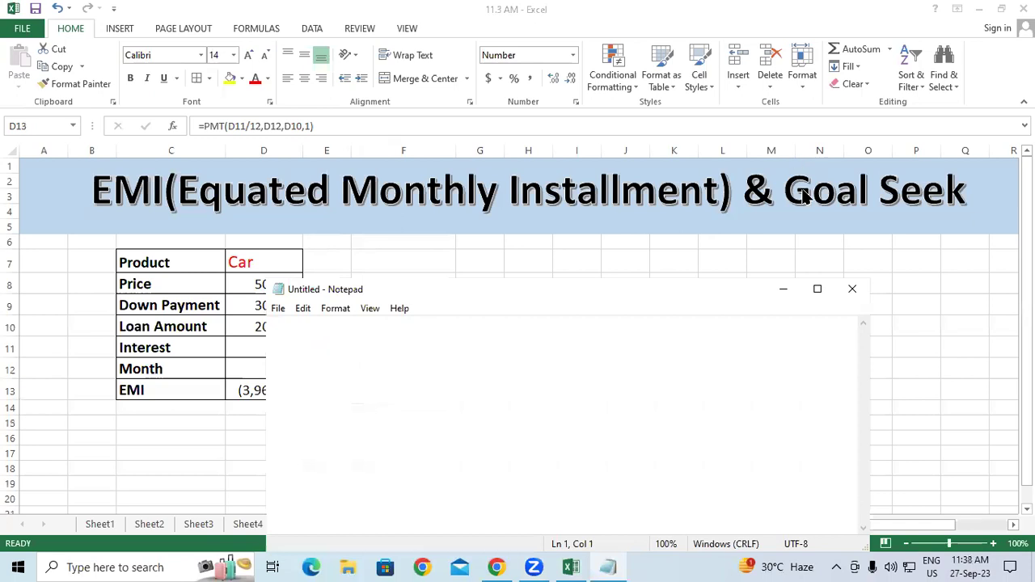
left_click(816, 289)
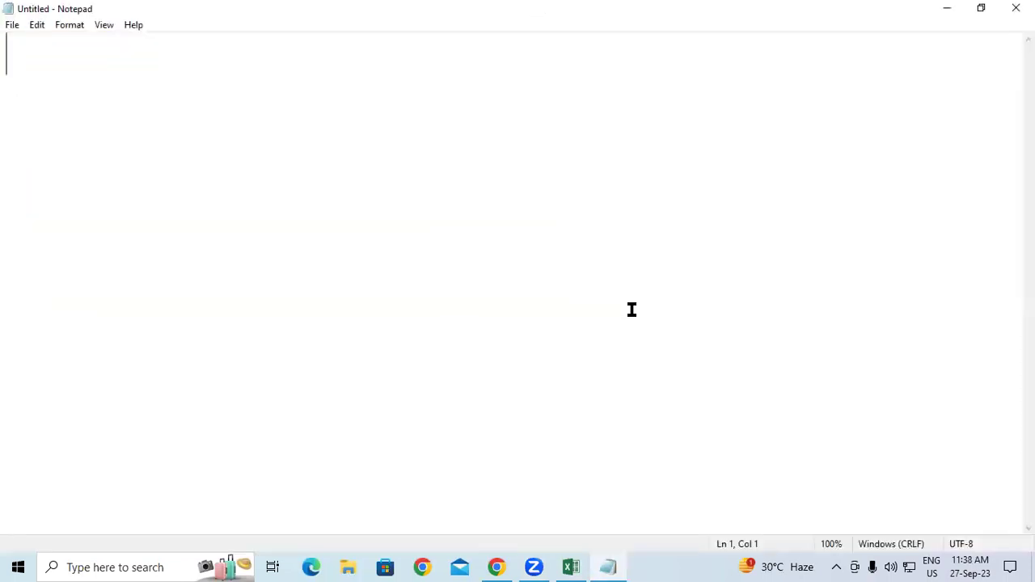
Step: Write the heading EMI and, on the line below, the formula pattern =PMT( SEL INTT /12 , SEL MONTH , SEL LOAN AMT , 1)
type("EMI")
key("Return")
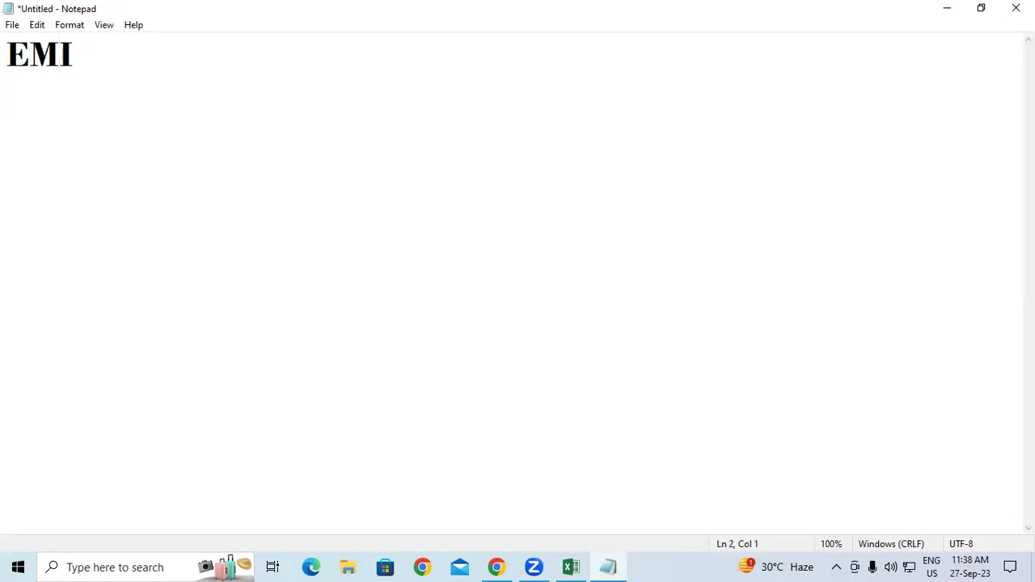
type("=PMT")
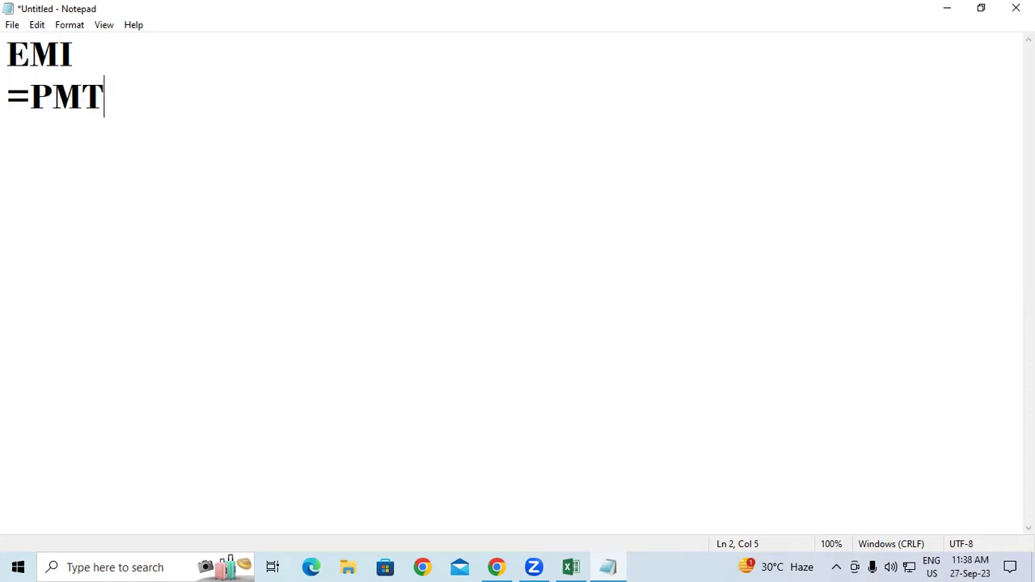
type("( SEL INTT")
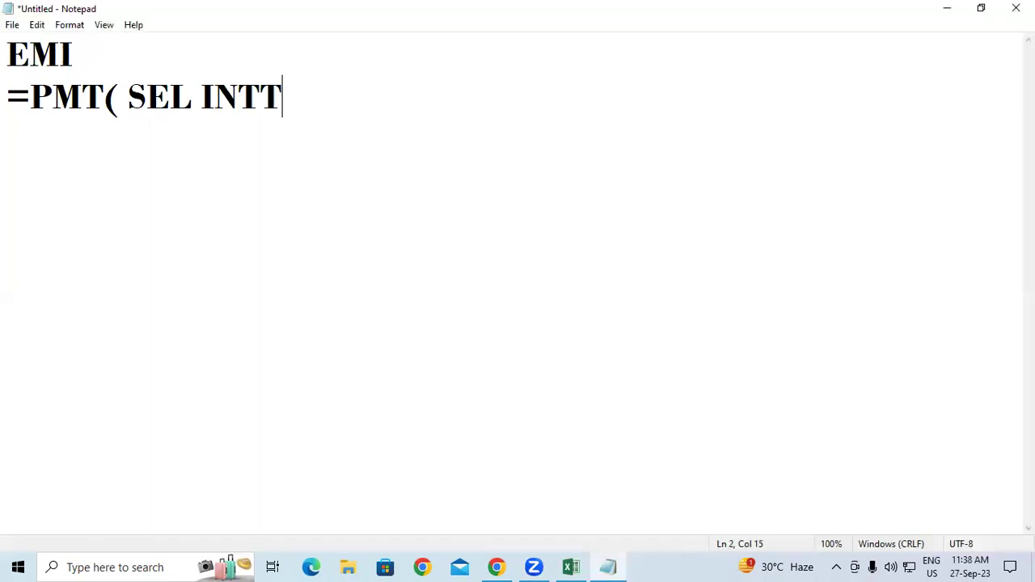
type(" /12")
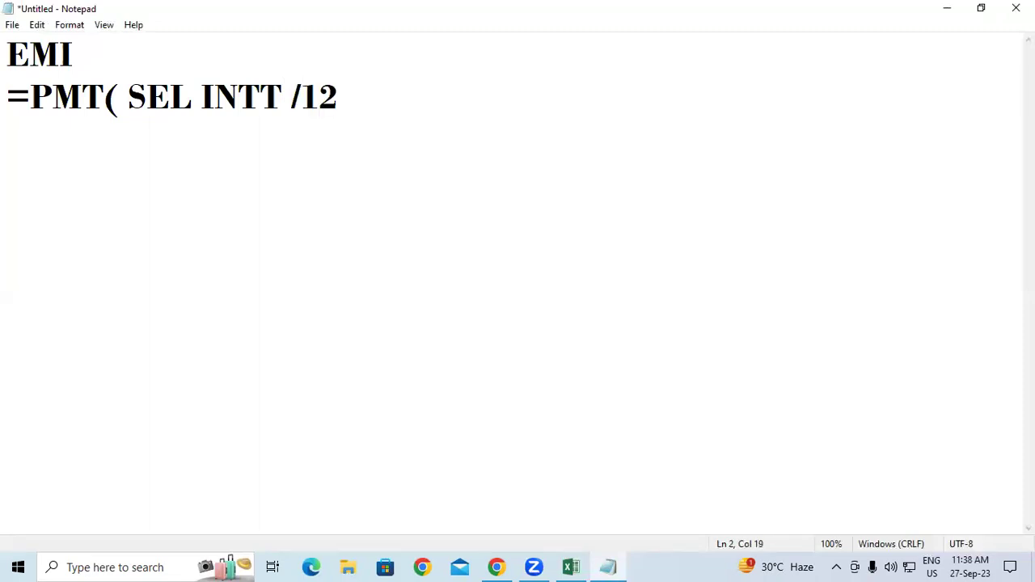
type(" , SEL")
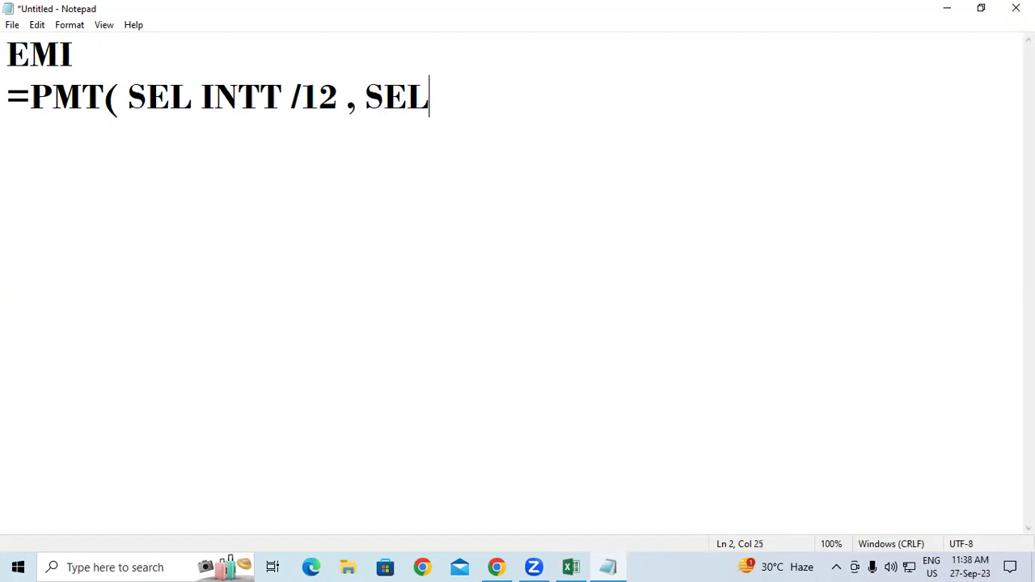
type(" MONTH")
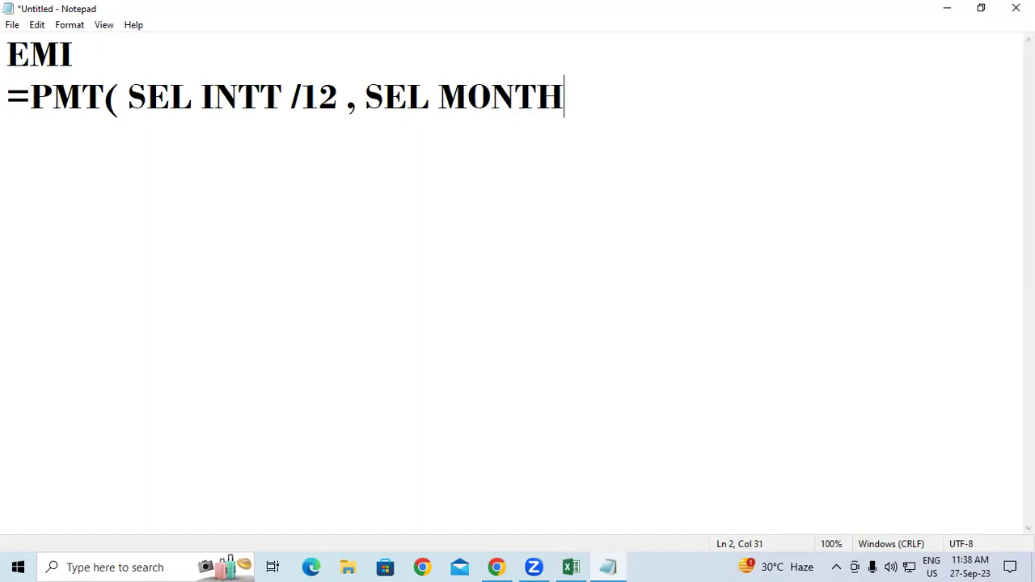
type(" , SEL")
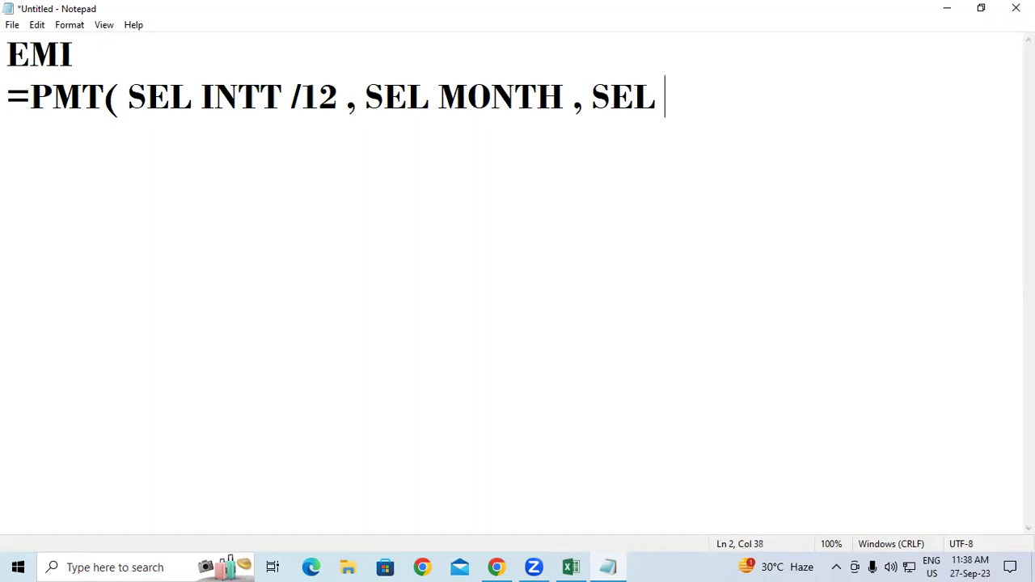
type(" LOAN ")
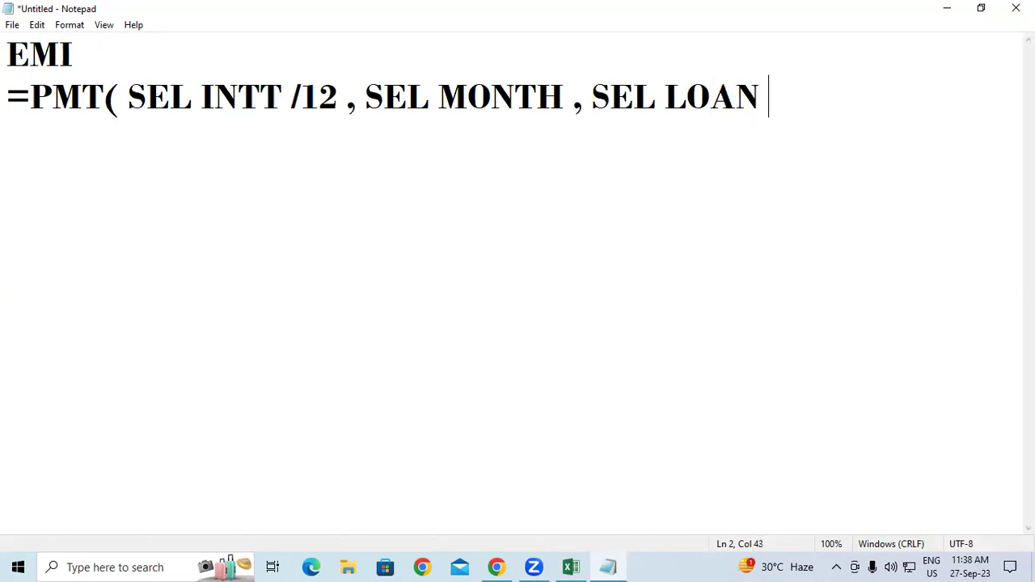
type("AMT ")
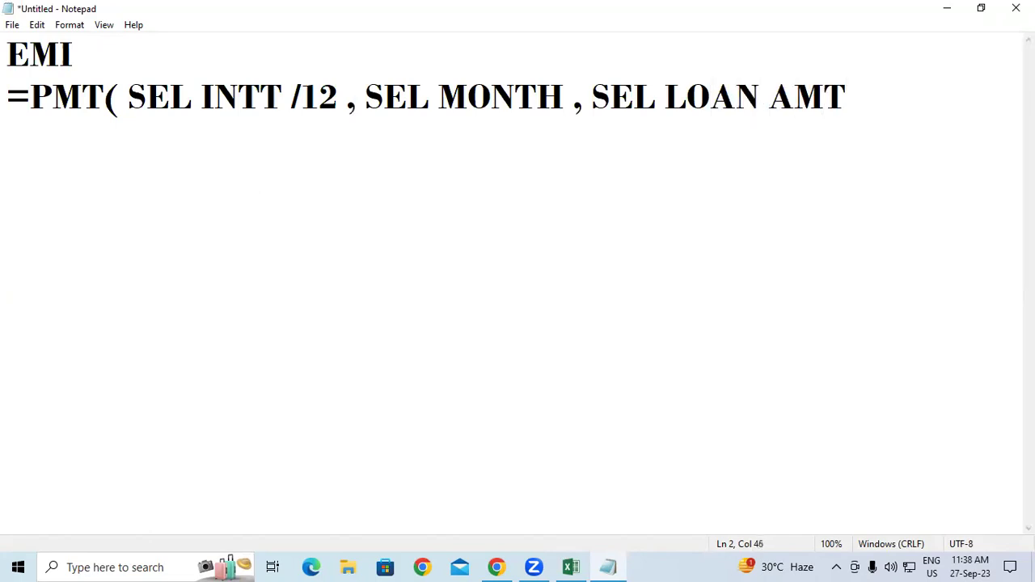
type(",")
type("1)")
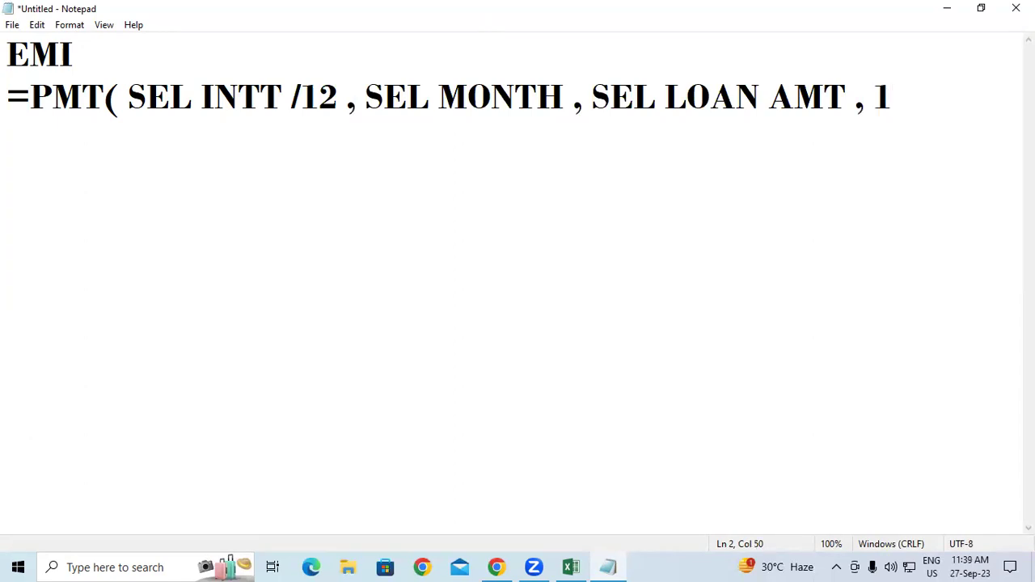
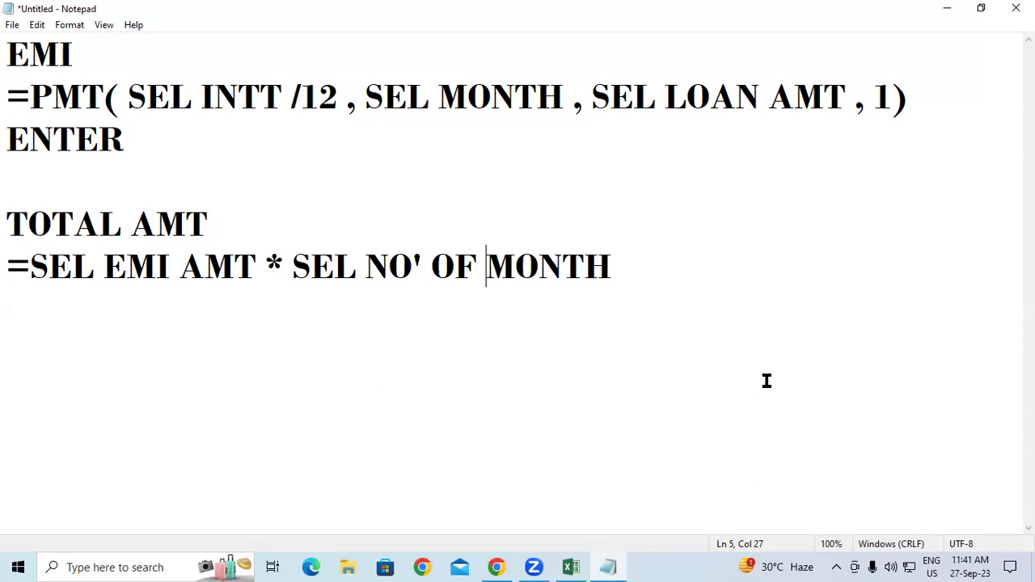
Step: Minimize the Notepad notes and return to the loan worksheet in Excel
left_click(713, 410)
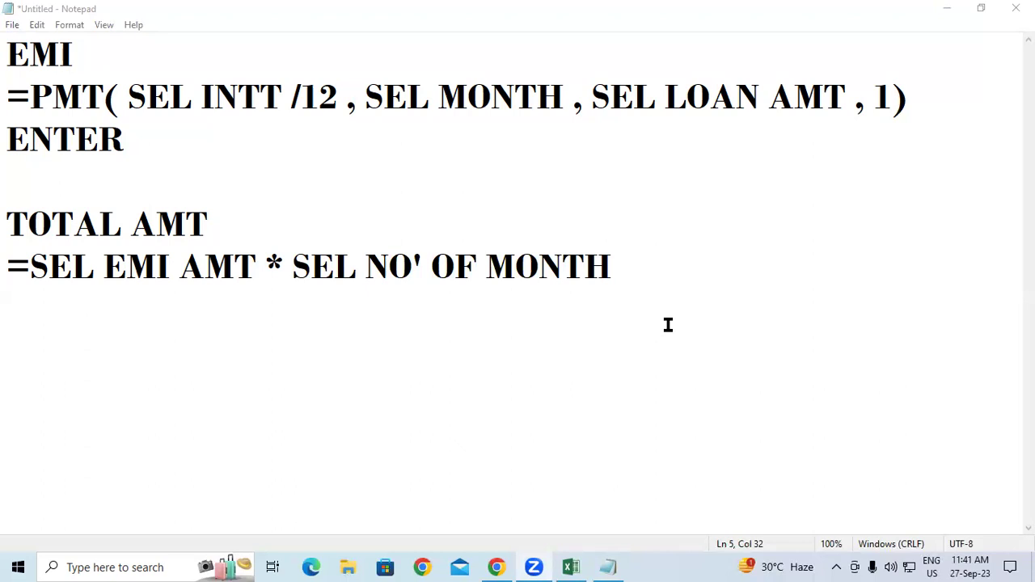
left_click(645, 266)
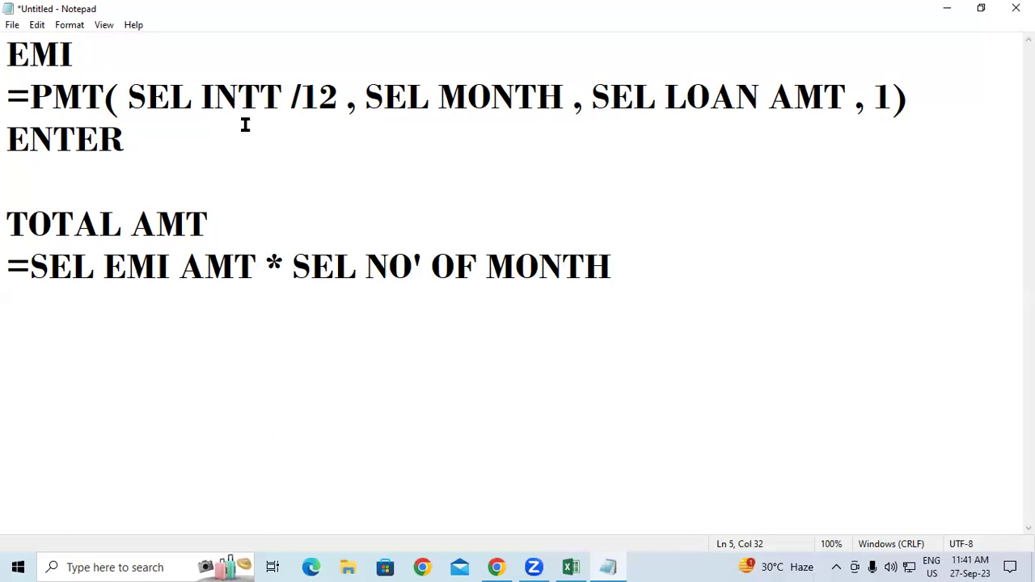
left_click(947, 8)
left_click(505, 349)
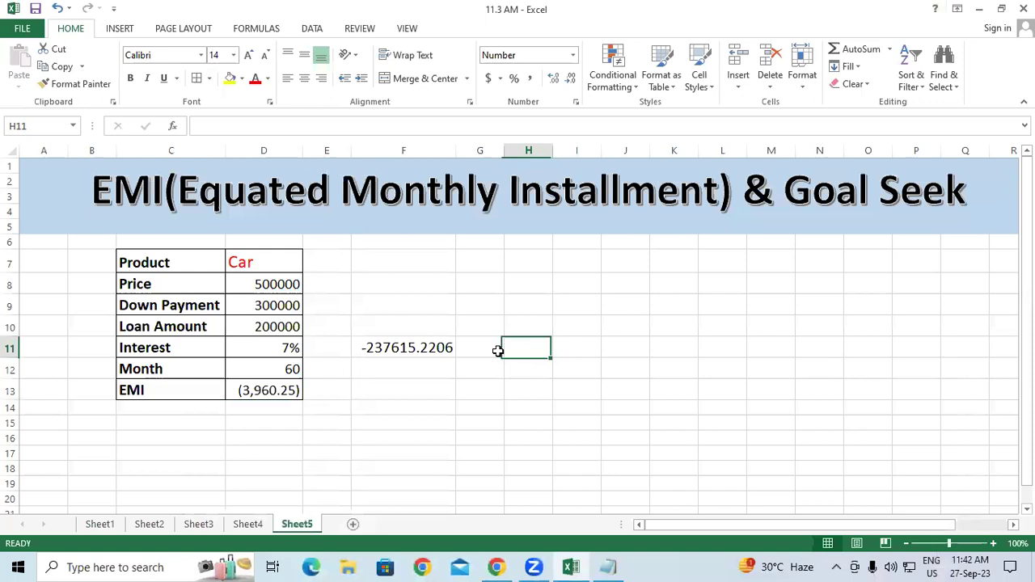
Step: Shift the WordArt title slightly to the left within the blue banner and deselect it
mouse_move(71, 193)
left_mouse_down()
mouse_move(109, 188)
mouse_move(61, 187)
left_mouse_up()
left_click(493, 288)
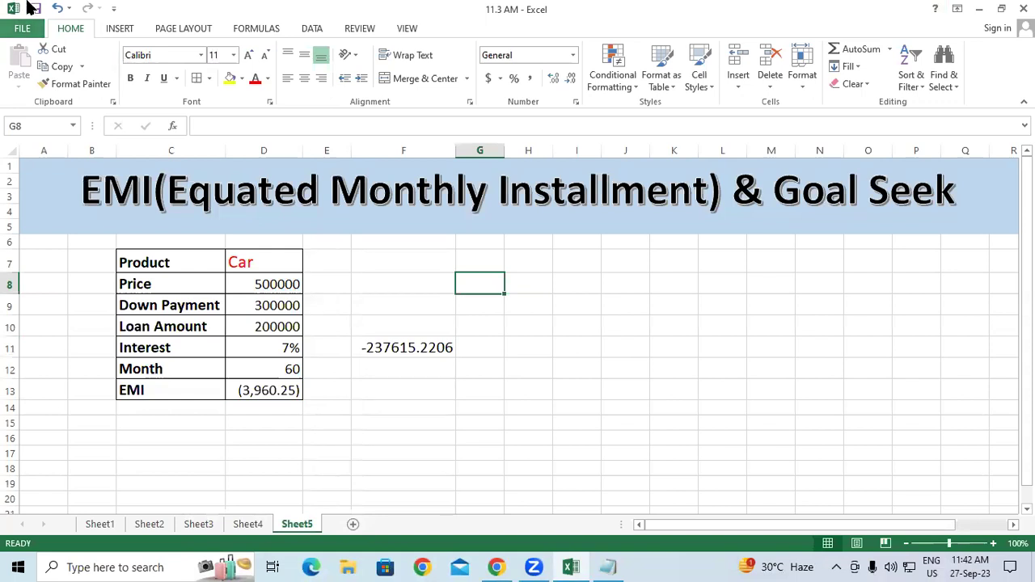
left_click(409, 353)
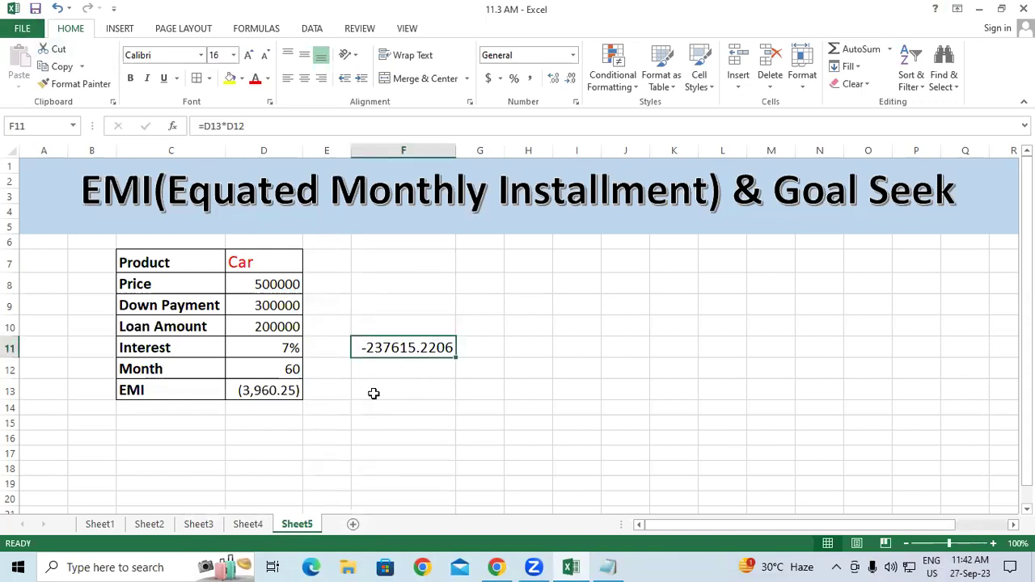
left_click(260, 392)
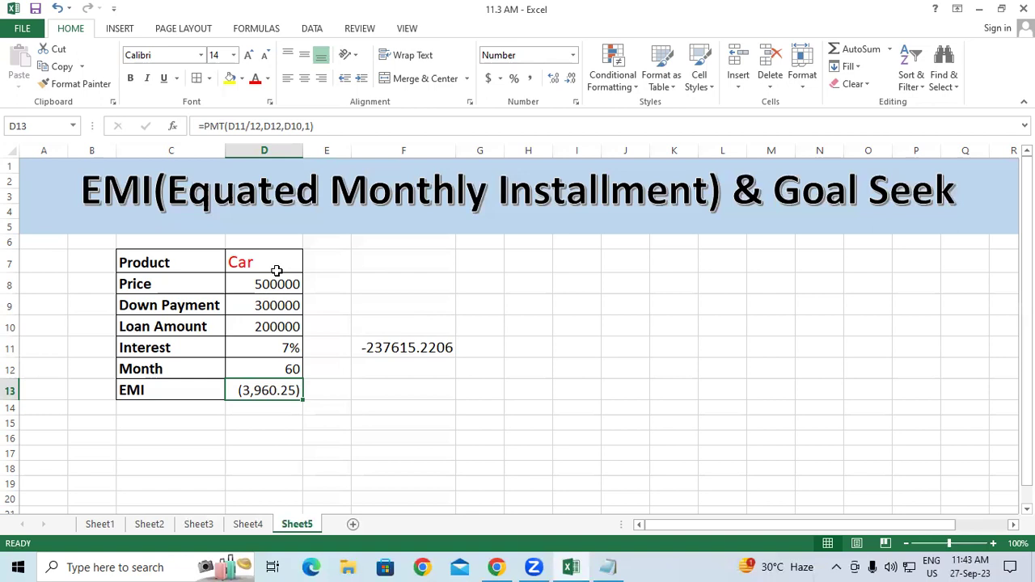
Step: Copy the car loan table C7:D13 and paste it below the original, starting at cell C17
left_click_drag(166, 267, 275, 381)
right_click(273, 377)
left_click(296, 98)
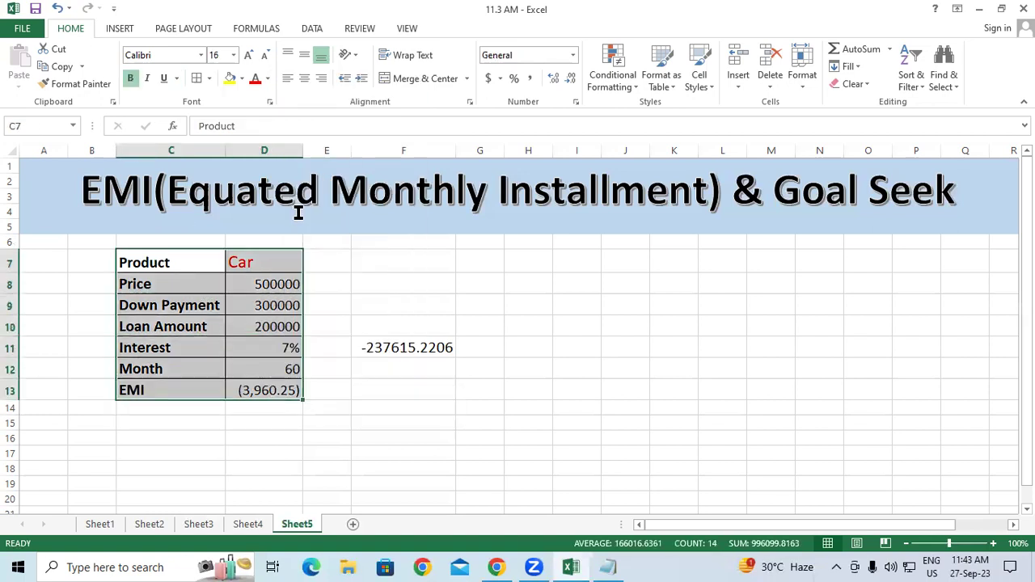
scroll(270, 250, "down", 2)
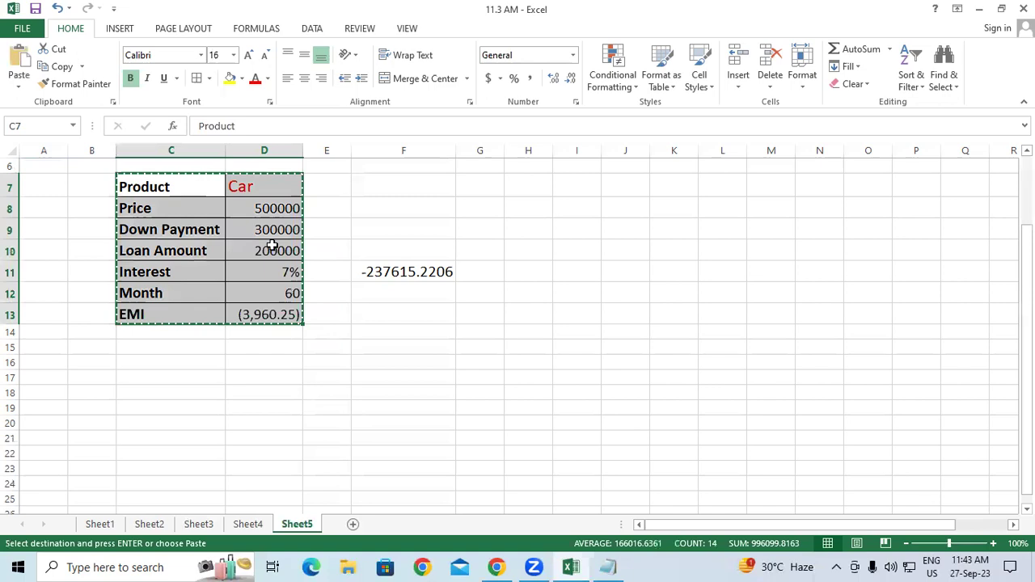
left_click(160, 347)
left_click(160, 365)
right_click(160, 365)
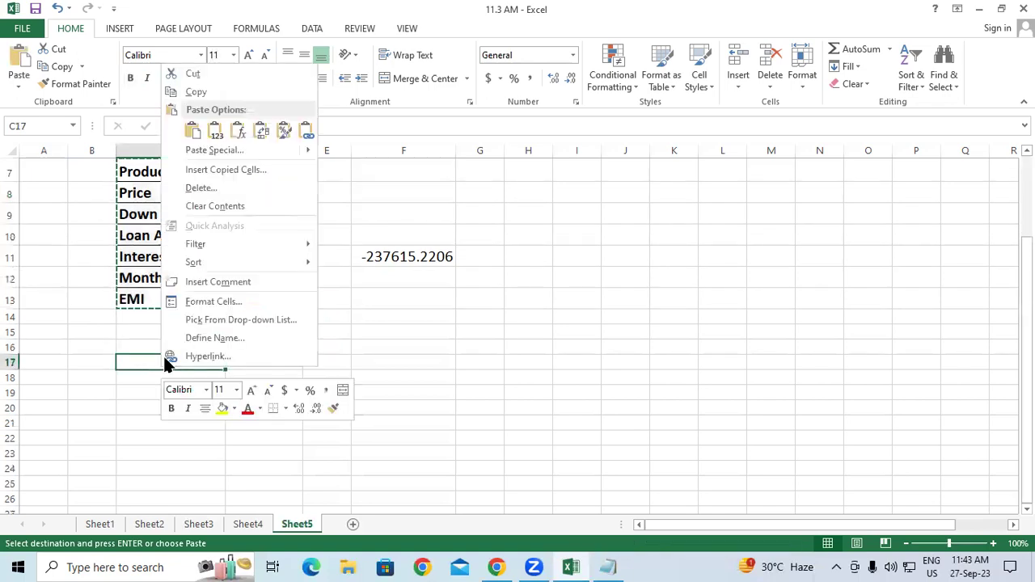
left_click(194, 130)
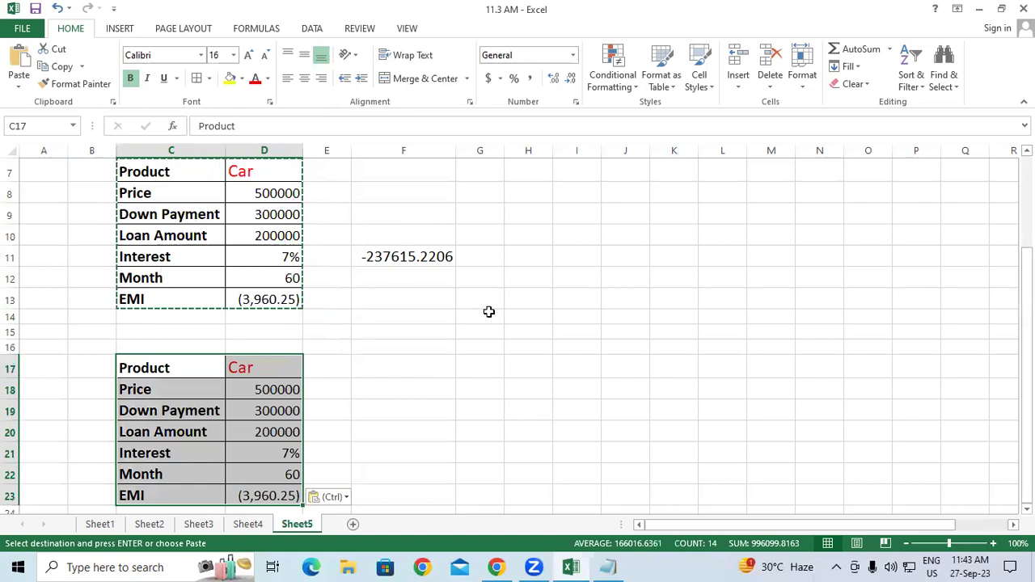
Step: Paste another copy of the car loan table beside the original, starting at cell I7
scroll(535, 321, "up", 2)
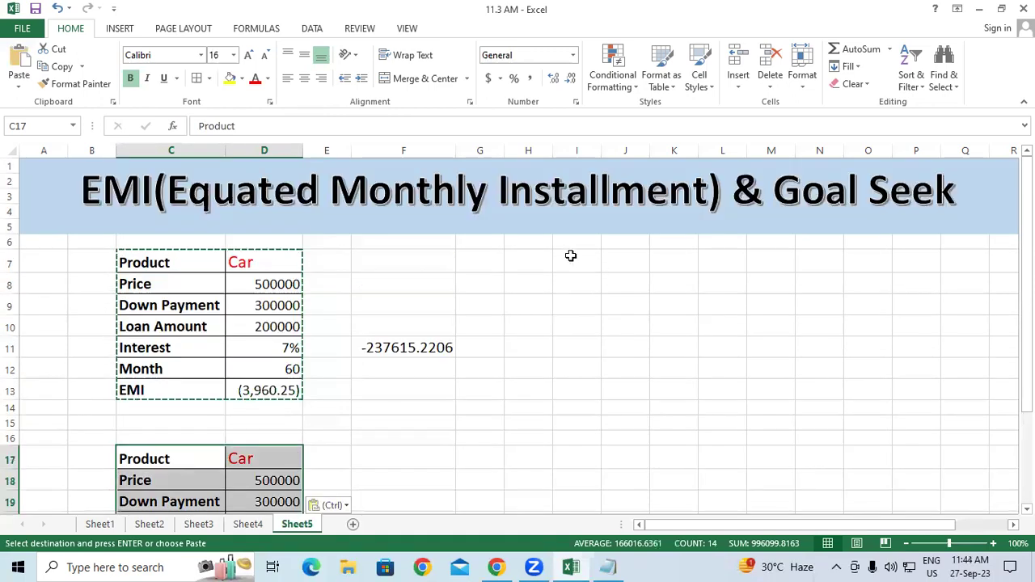
left_click(567, 257)
right_click(571, 252)
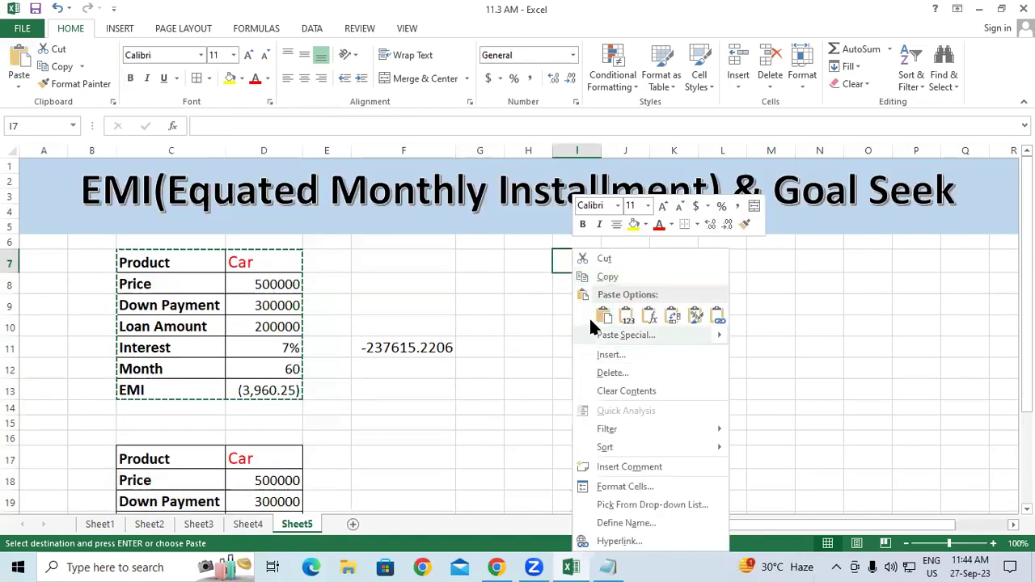
left_click(603, 317)
scroll(624, 378, "down", 3)
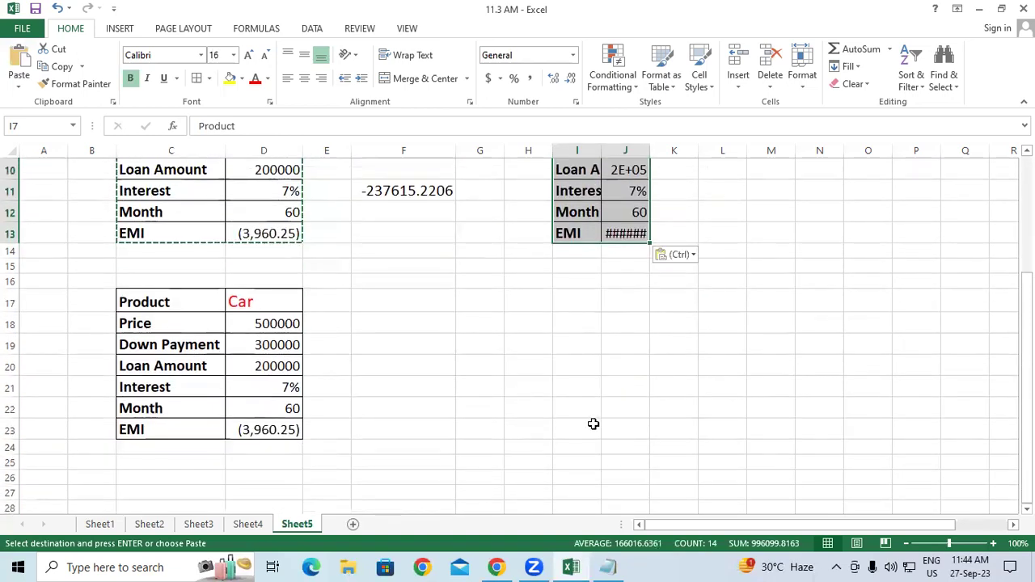
scroll(595, 422, "up", 2)
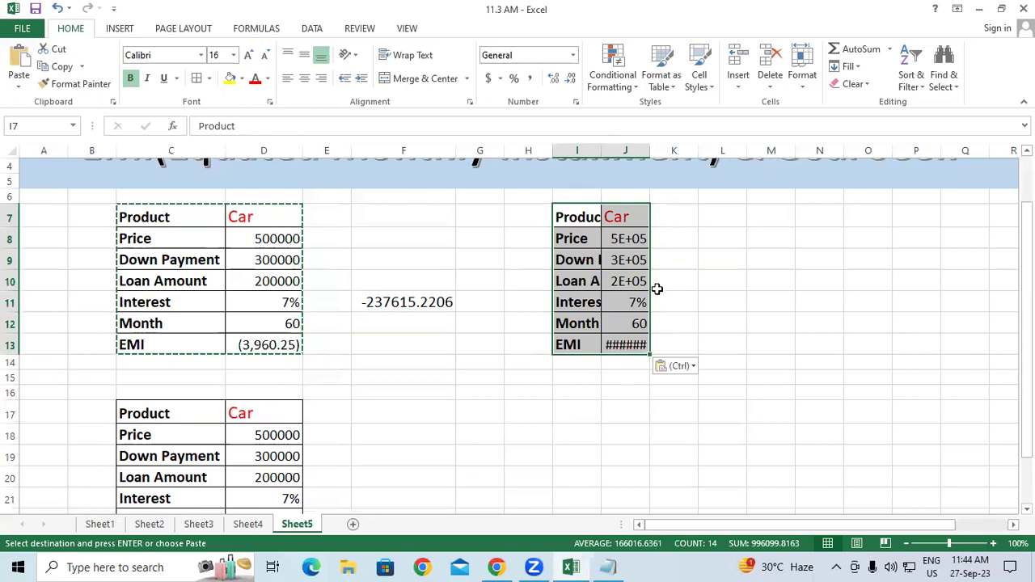
Step: Autofit the widths of columns I and J to the contents of the pasted loan table
left_click_drag(587, 150, 635, 149)
double_click(650, 150)
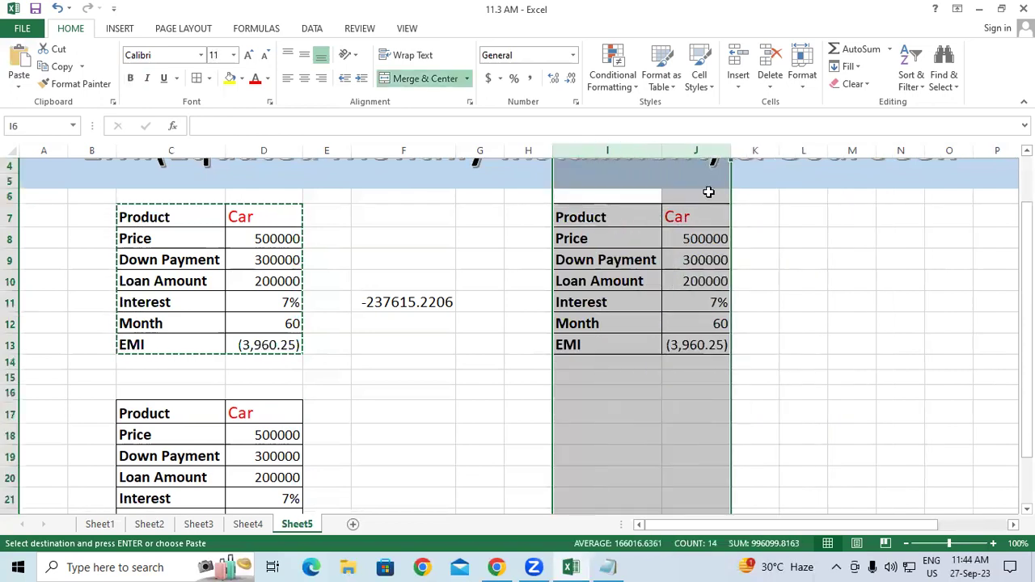
left_click(804, 297)
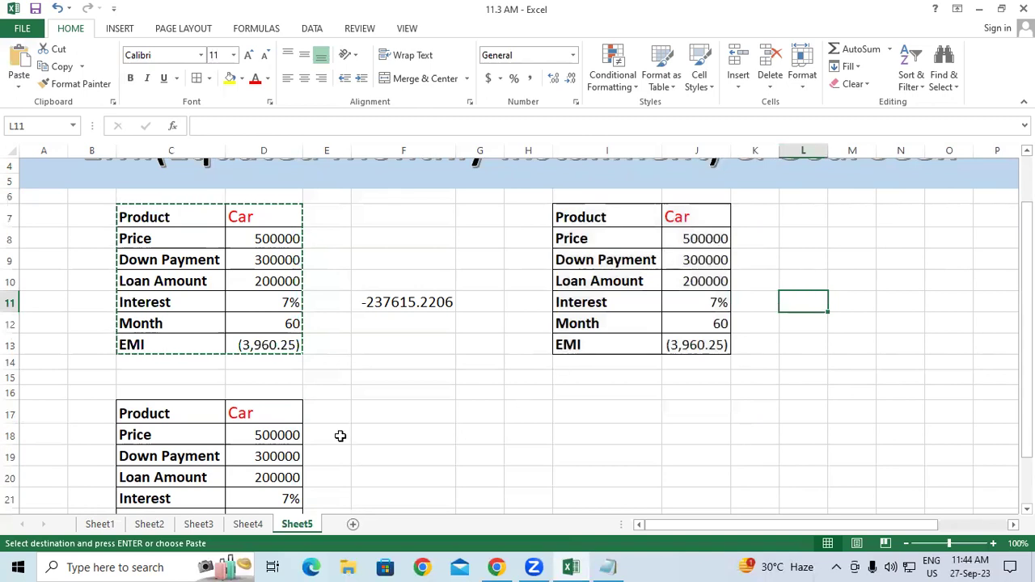
scroll(789, 332, "up", 1)
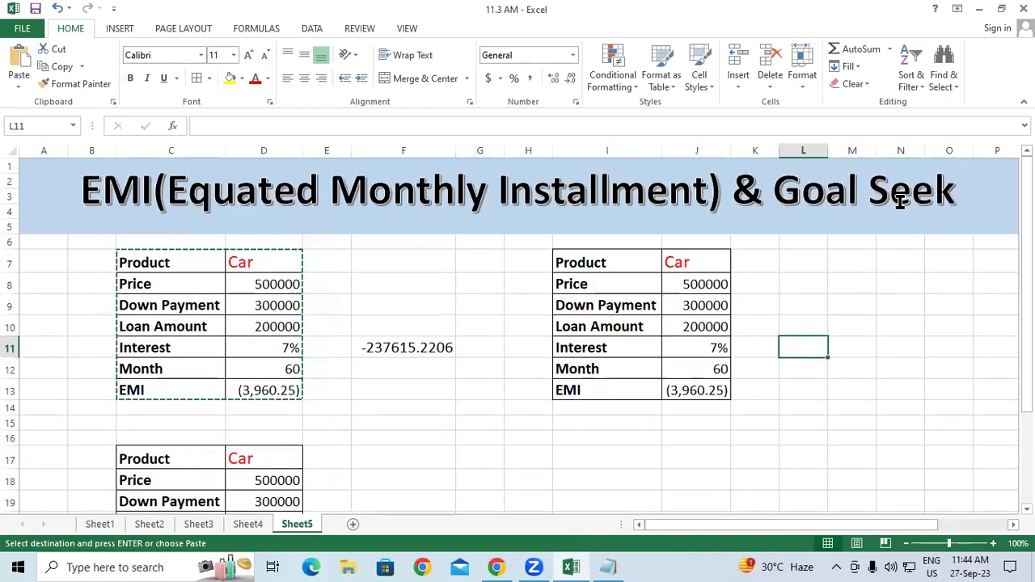
Step: Run Goal Seek to set the EMI cell J13 to (3000) by changing the Month cell J12, and accept the solution
left_click(315, 28)
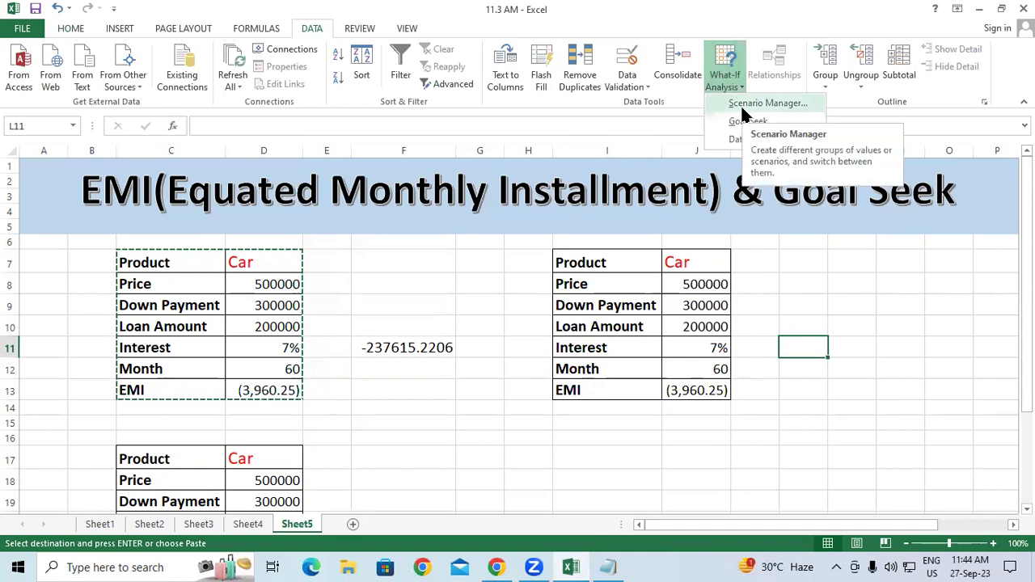
left_click(742, 108)
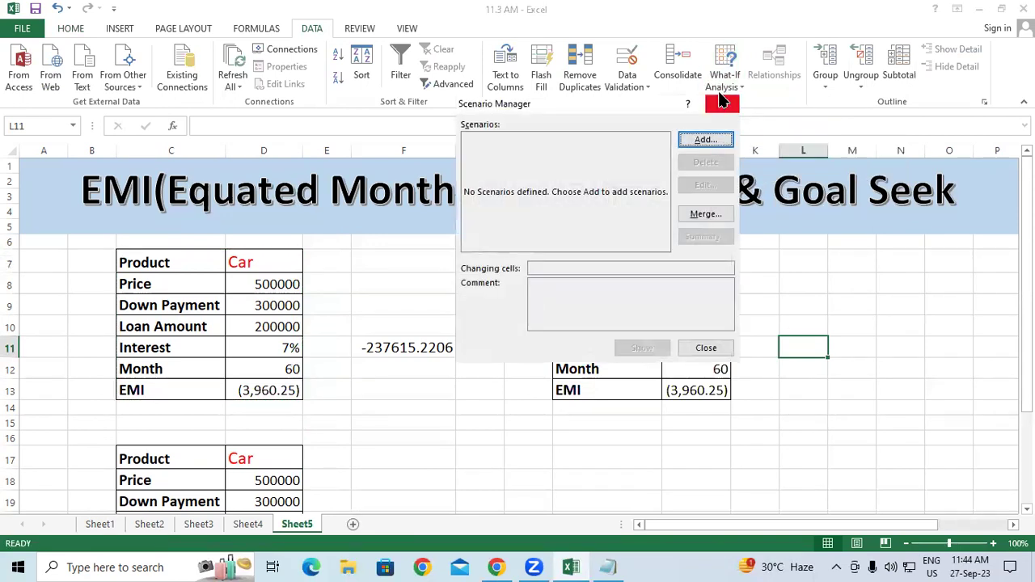
left_click(722, 104)
left_click(723, 91)
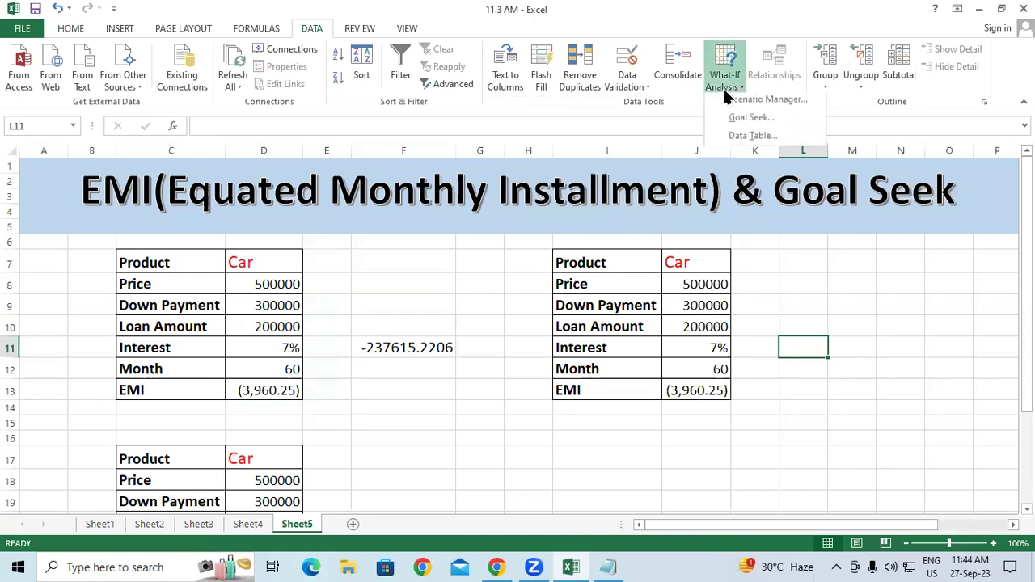
left_click(737, 120)
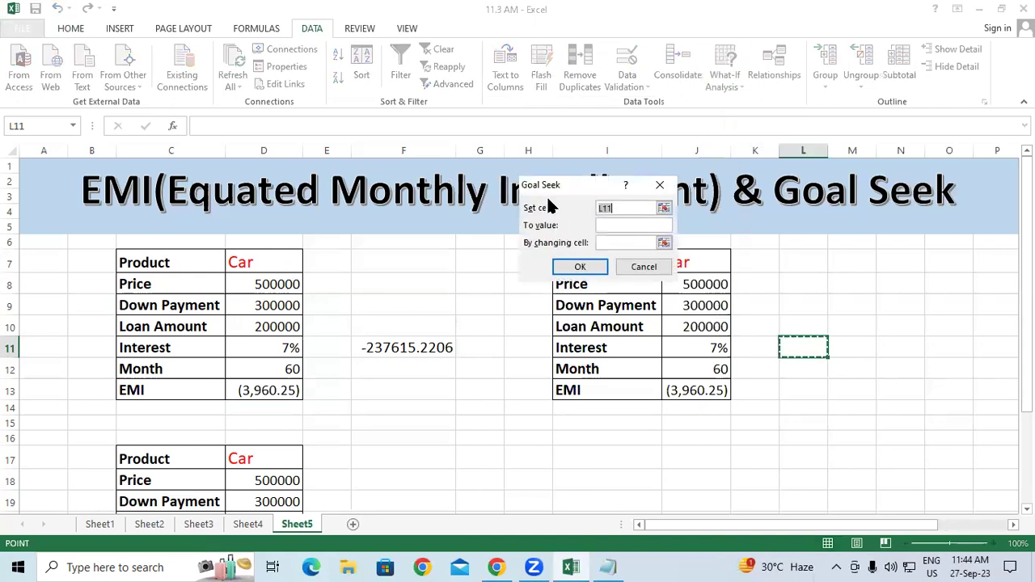
left_click(700, 391)
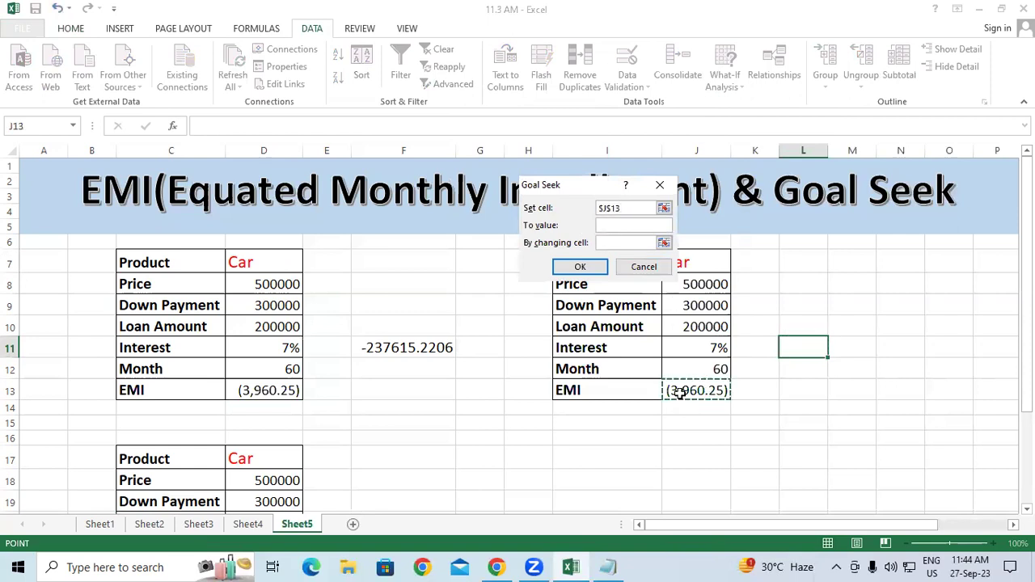
left_click(623, 225)
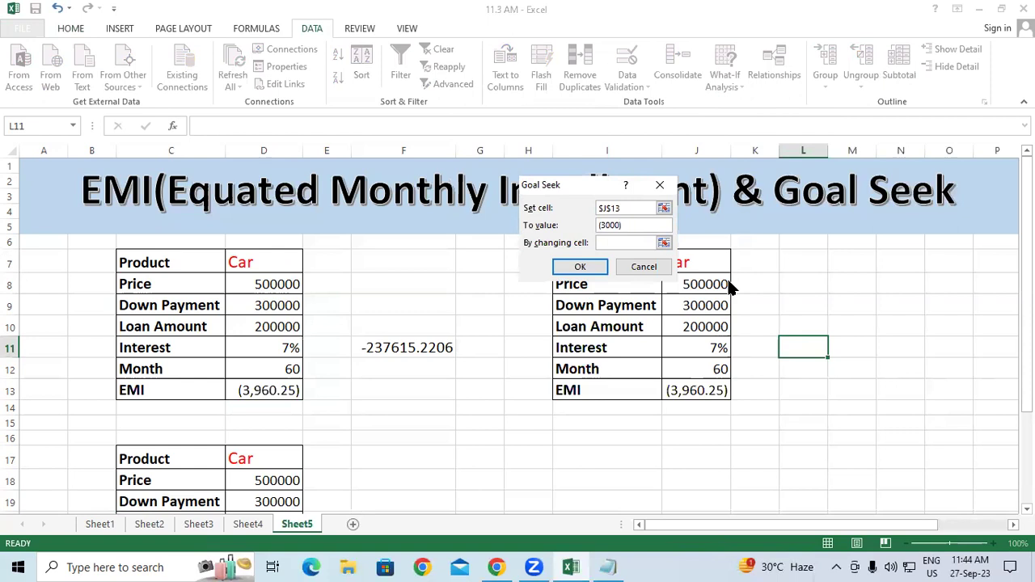
left_click(632, 242)
left_click(701, 376)
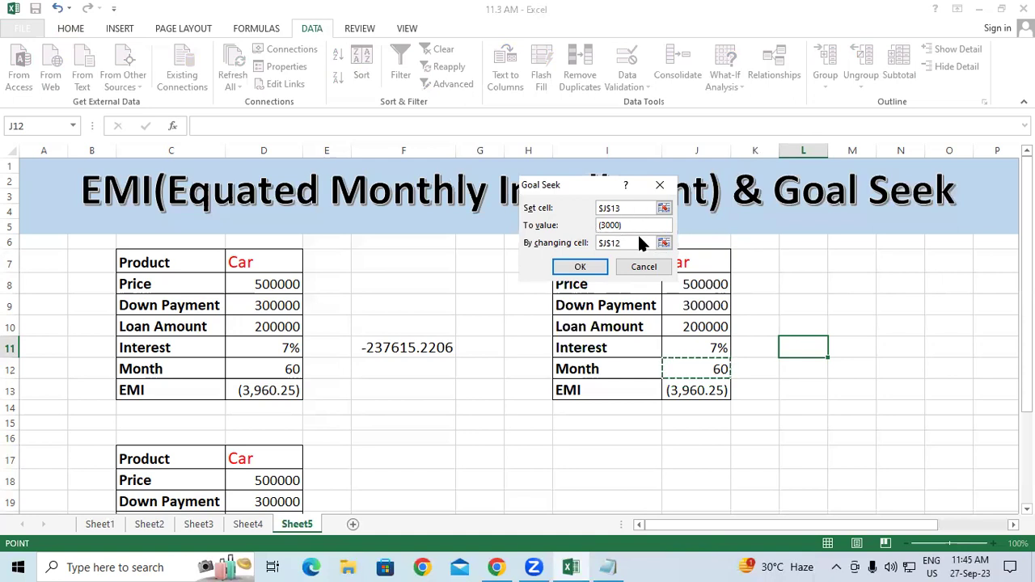
left_click(596, 267)
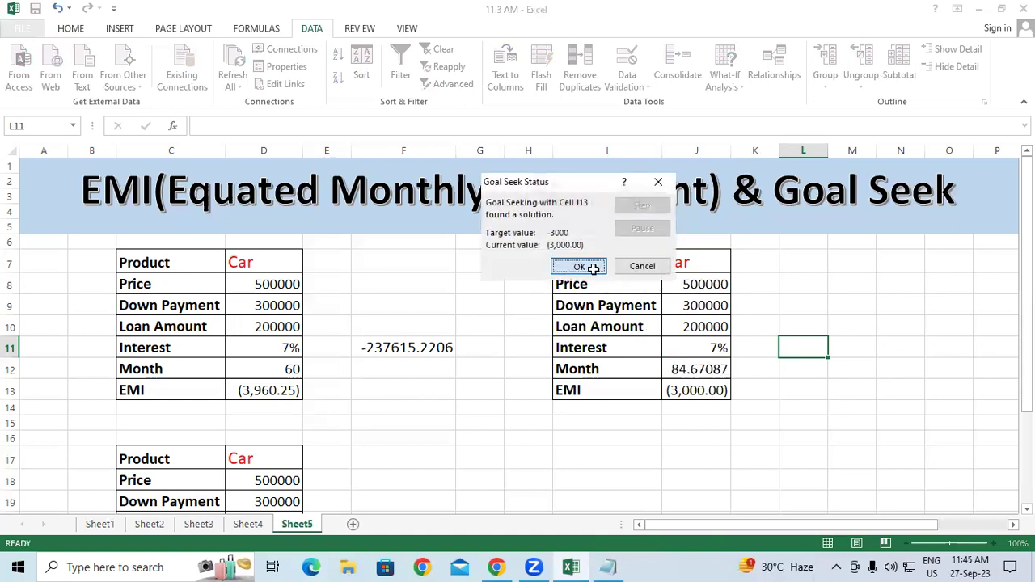
left_click(592, 267)
Step: Compare the EMI and month values in J13 and J12 with the original table's month value in D12
left_click(691, 388)
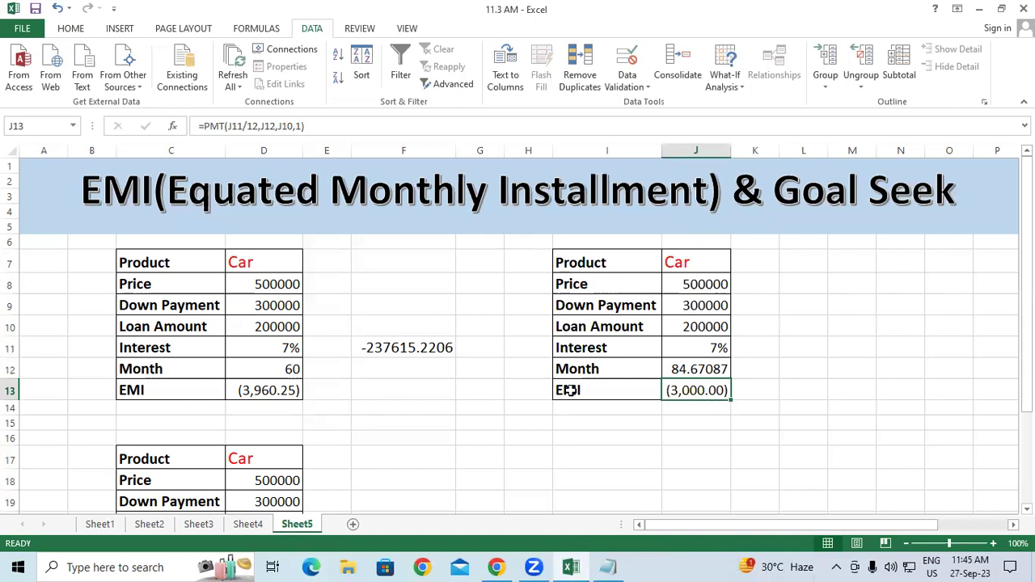
left_click(281, 366)
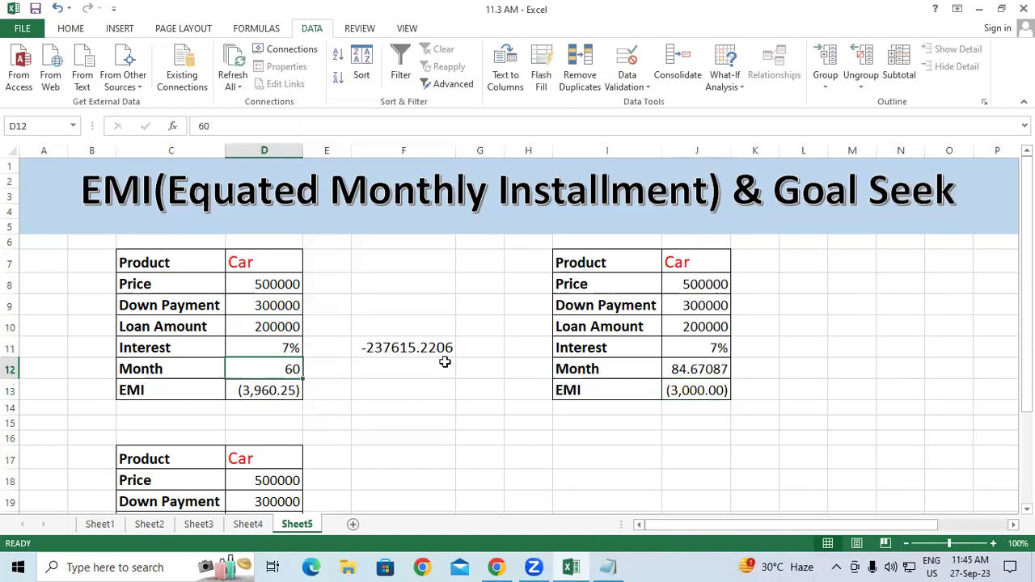
left_click(669, 374)
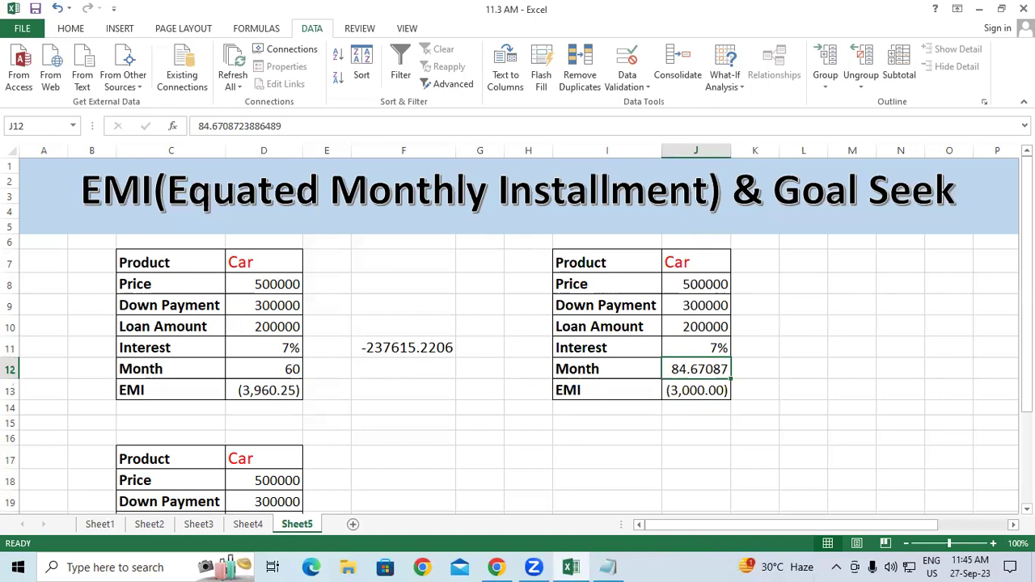
Step: Calculate the total repayment for the adjusted loan in cell L10 with the formula =J13*J12
left_click(804, 331)
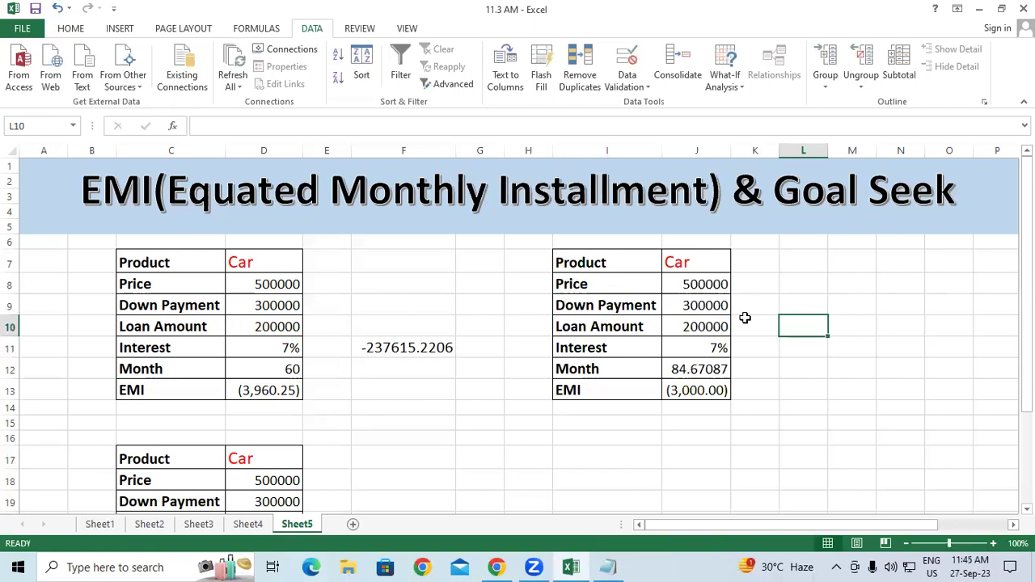
type("=")
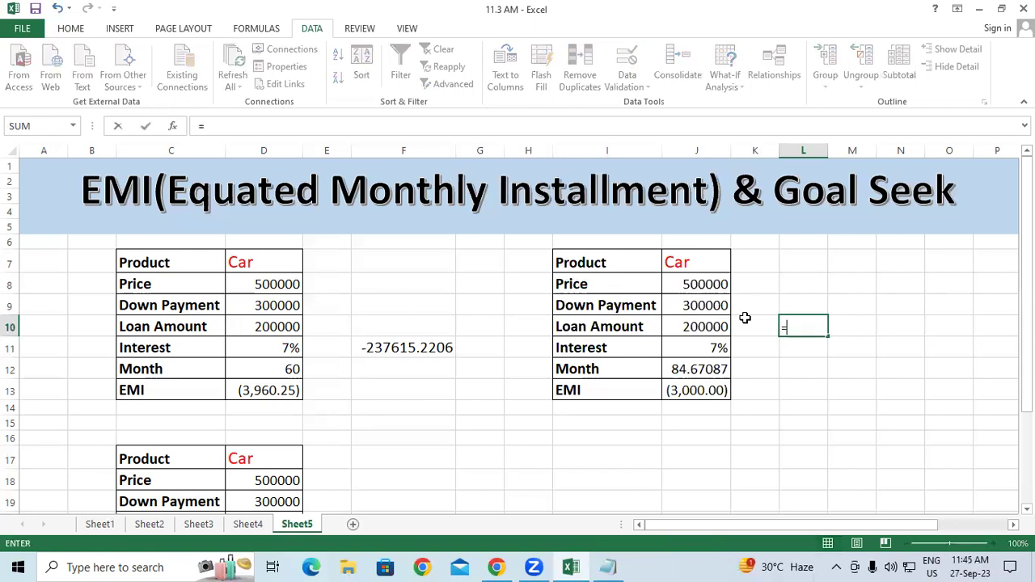
left_click(681, 395)
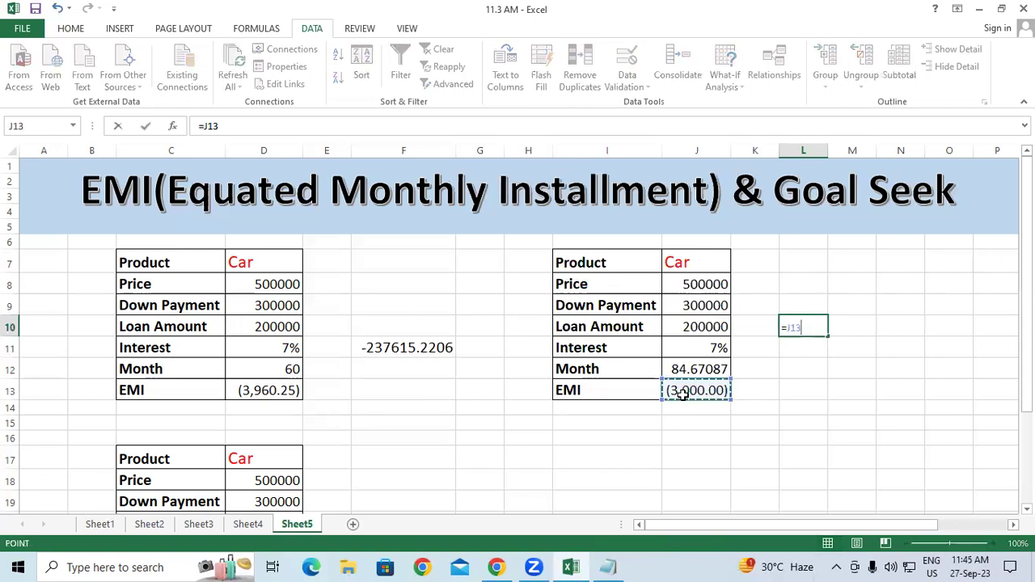
type("*")
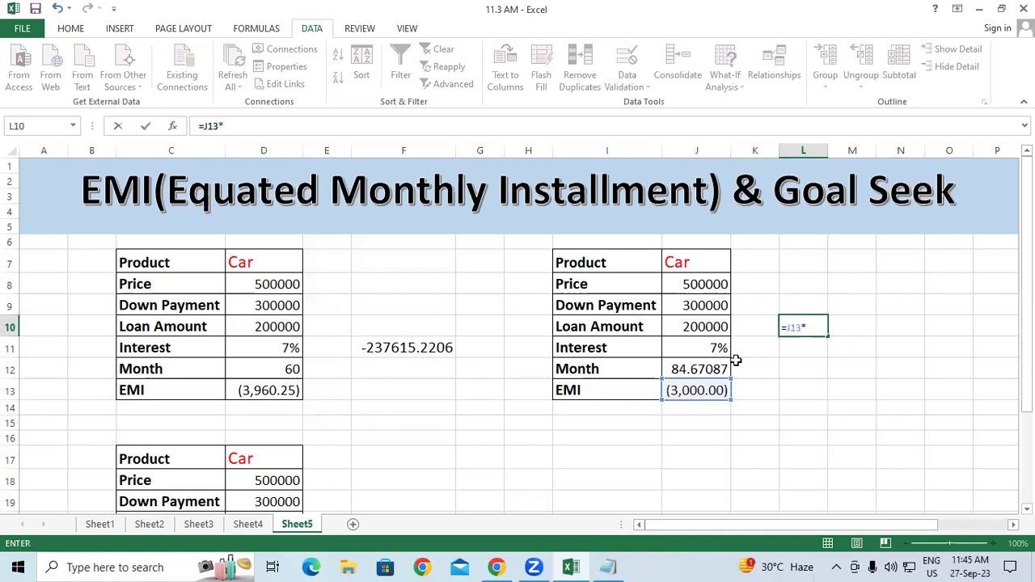
left_click(701, 371)
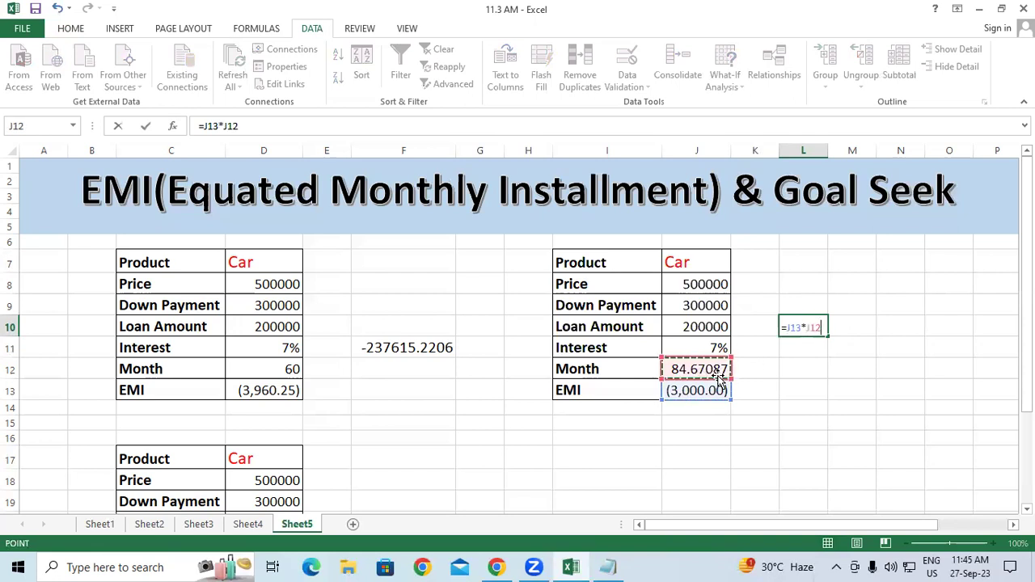
key("Return")
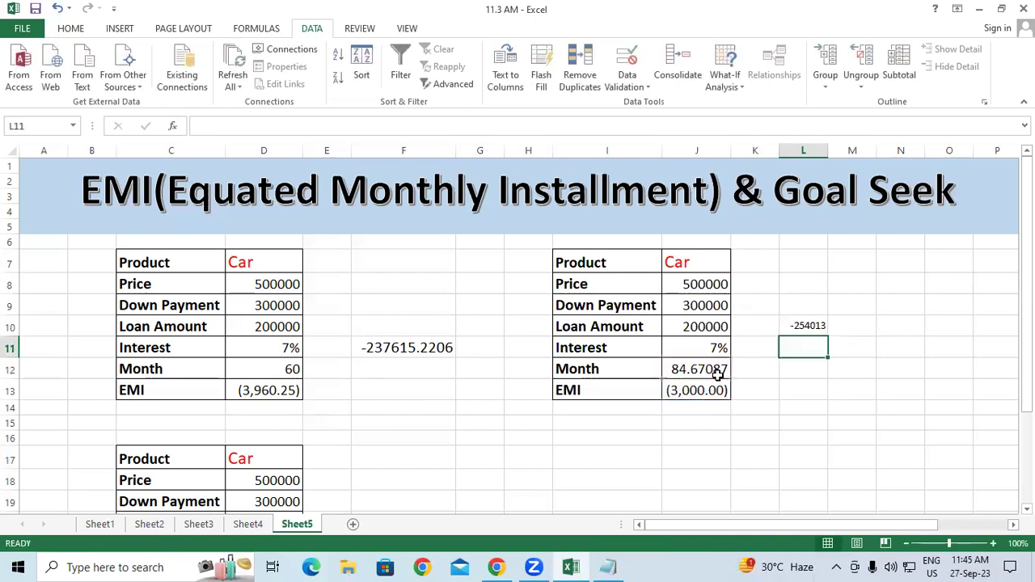
Step: Enlarge the total repayment in L10 to font size 16 and compare it with the original loan's total in F11
left_click(803, 321)
left_click(73, 29)
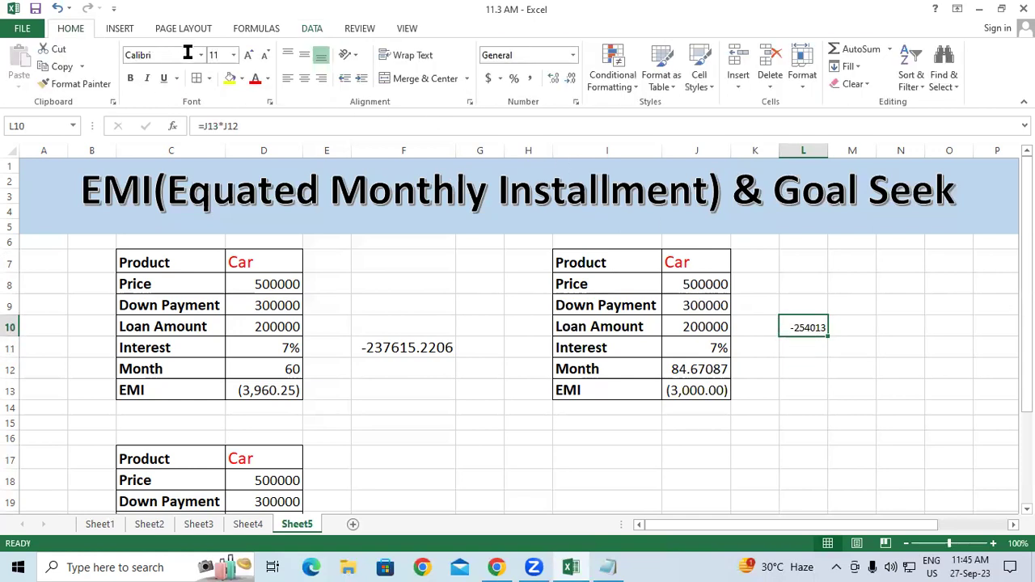
left_click(249, 55)
left_click(249, 55)
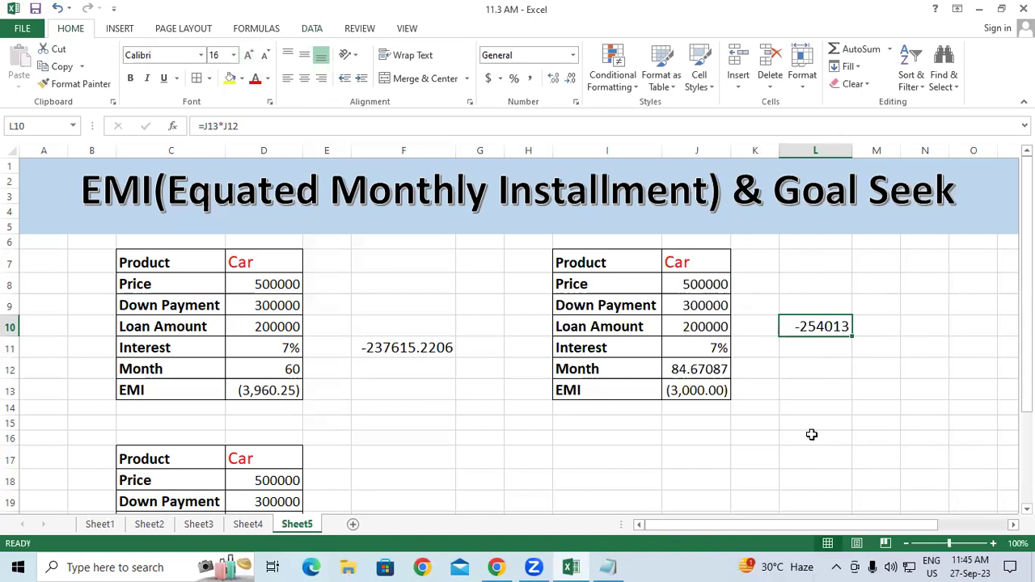
left_click(429, 346)
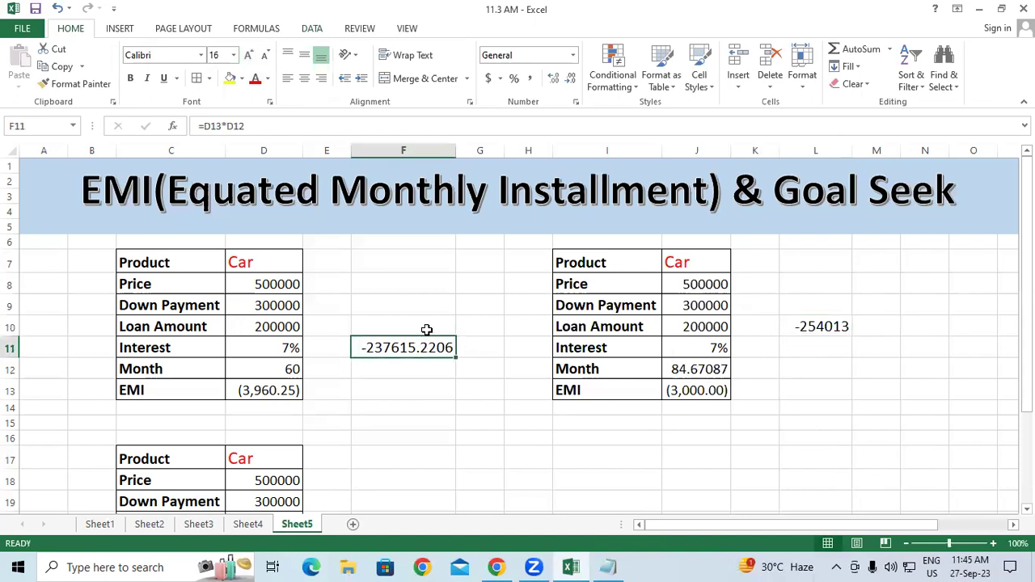
left_click(830, 323)
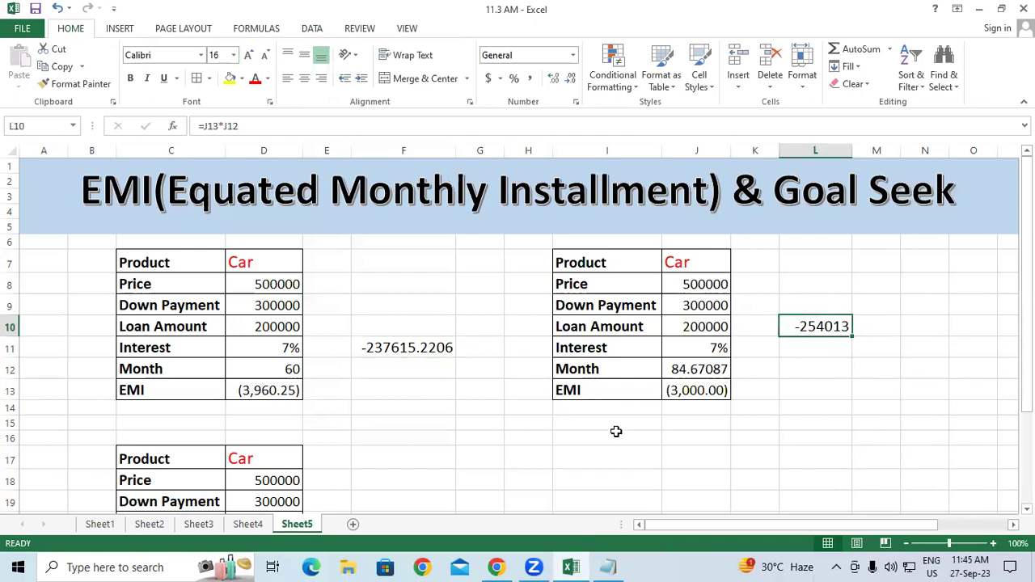
Step: Run Goal Seek to set the EMI cell D23 to (5000) by changing the Month cell D22, accept the solution, and check both cells
scroll(615, 429, "down", 3)
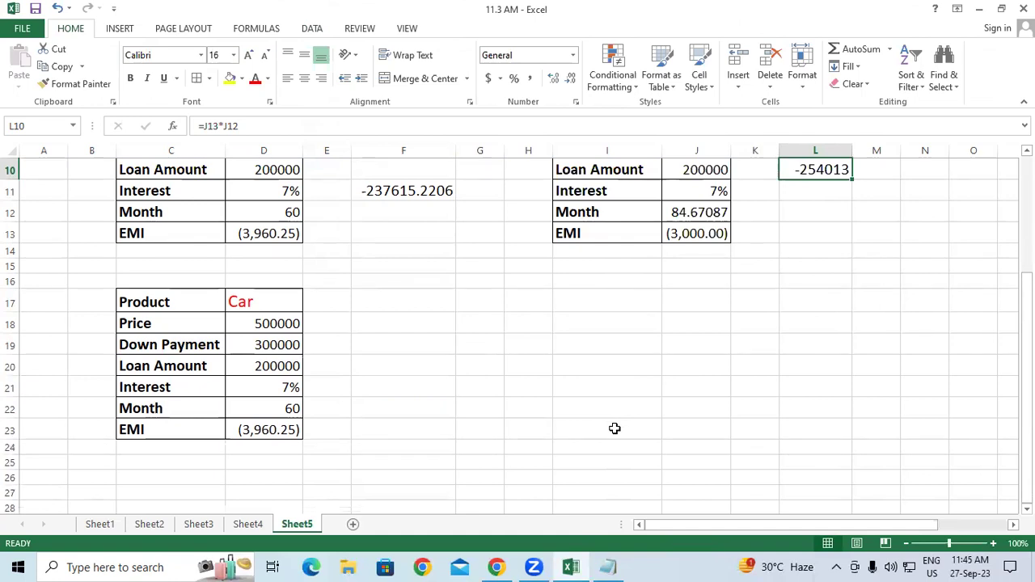
left_click(314, 28)
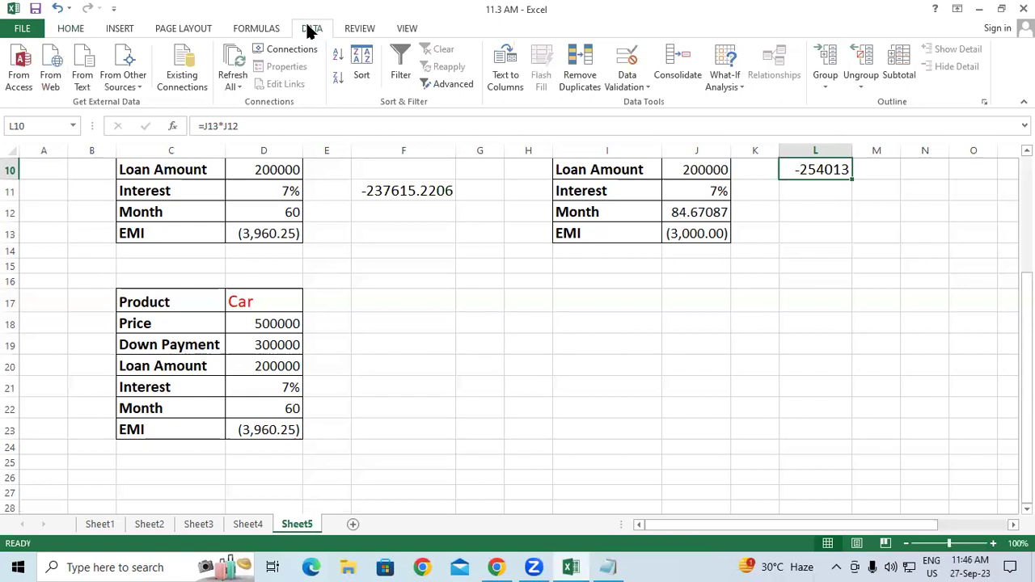
left_click(715, 63)
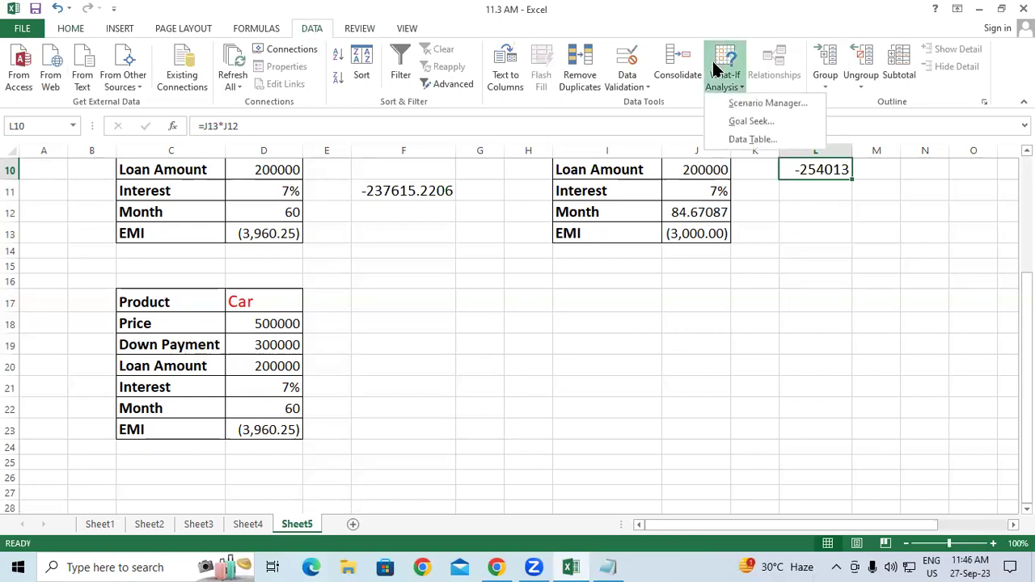
left_click(749, 122)
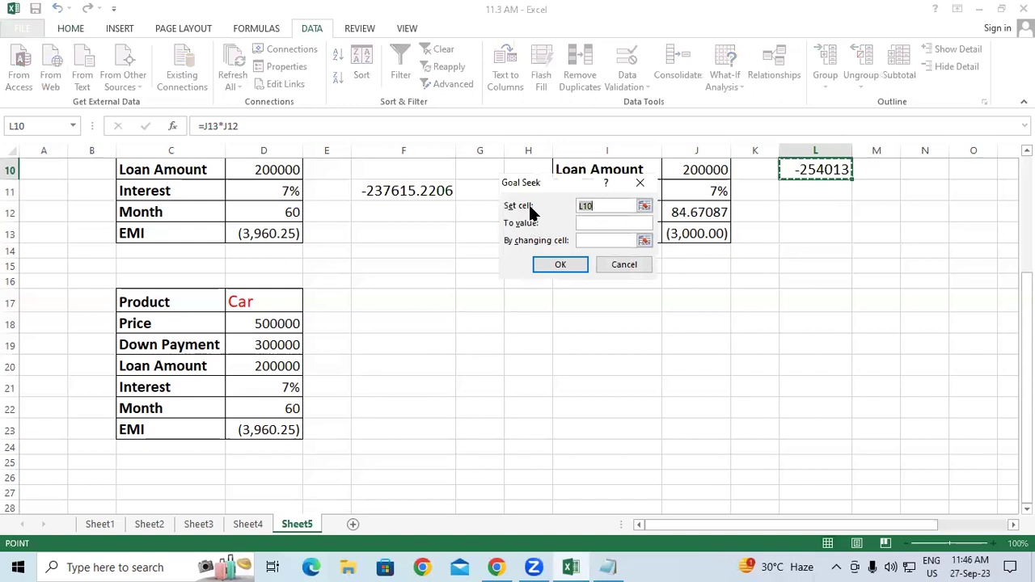
left_click(269, 429)
left_click(595, 220)
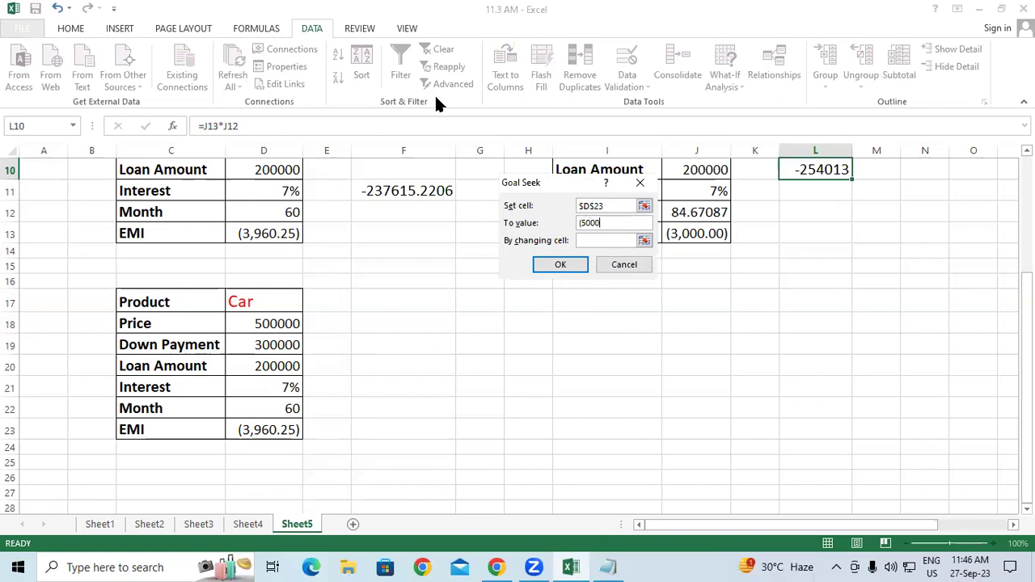
left_click(600, 240)
left_click(292, 408)
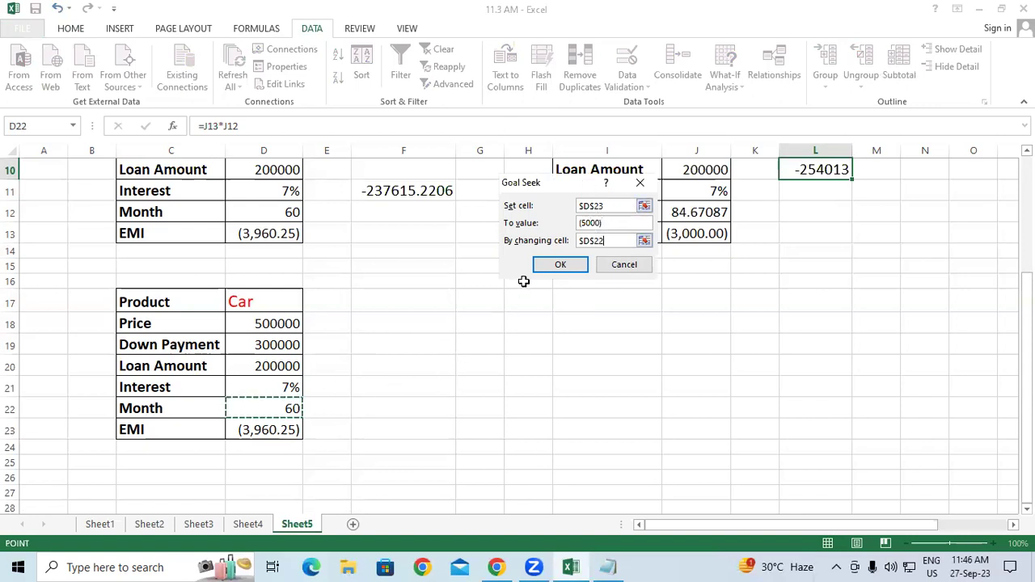
left_click(542, 266)
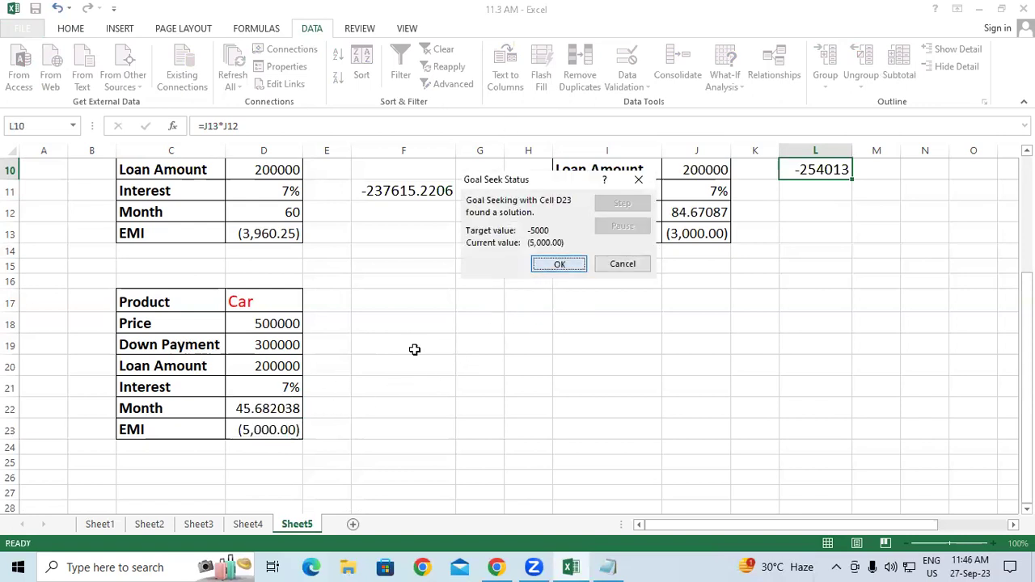
key("Return")
left_click(262, 431)
left_click(267, 410)
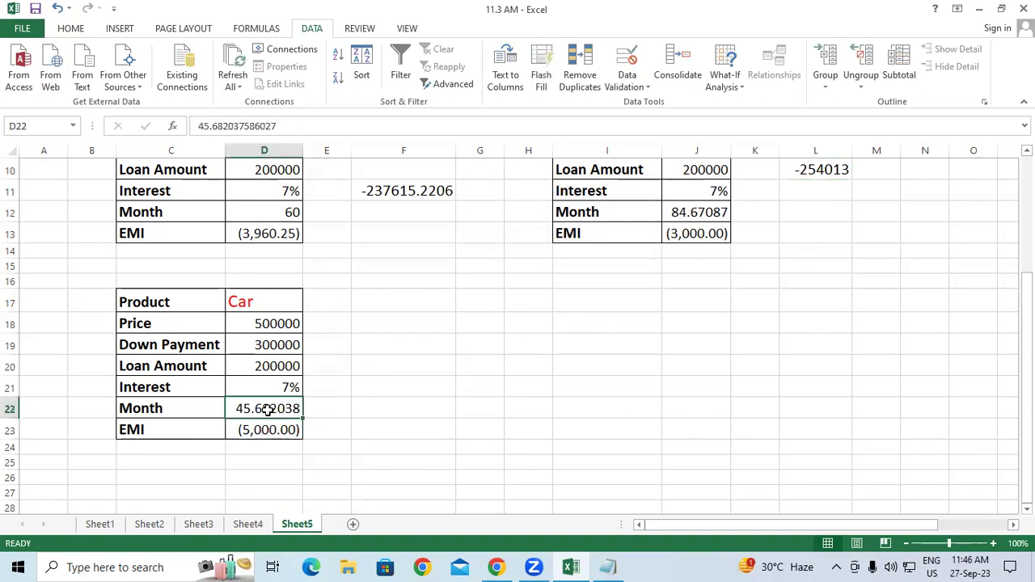
Step: Calculate the total repayment for the third loan table in cell F21 with the formula =D23*D22
left_click(388, 385)
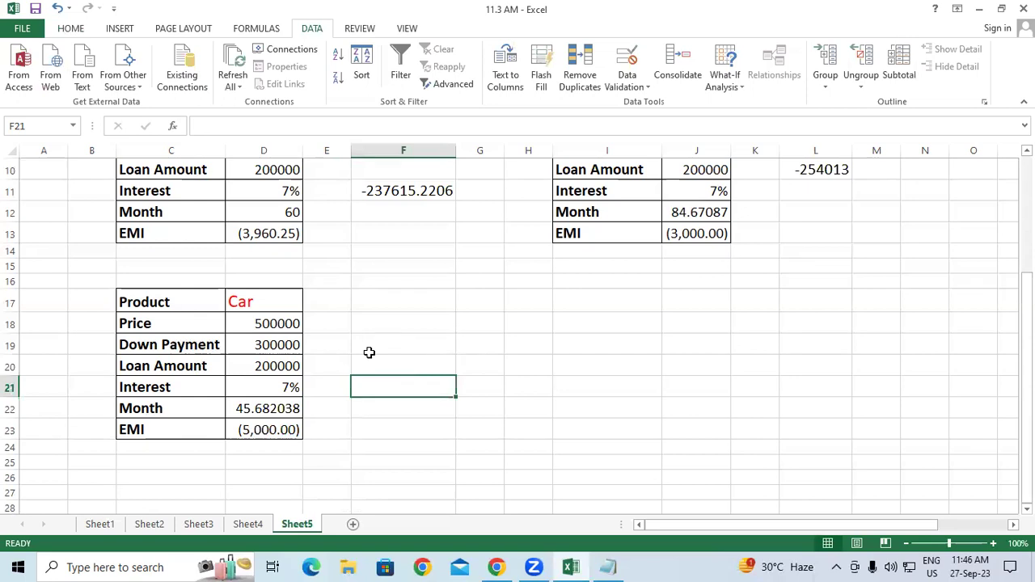
type("=")
left_click(272, 432)
type("*")
left_click(233, 408)
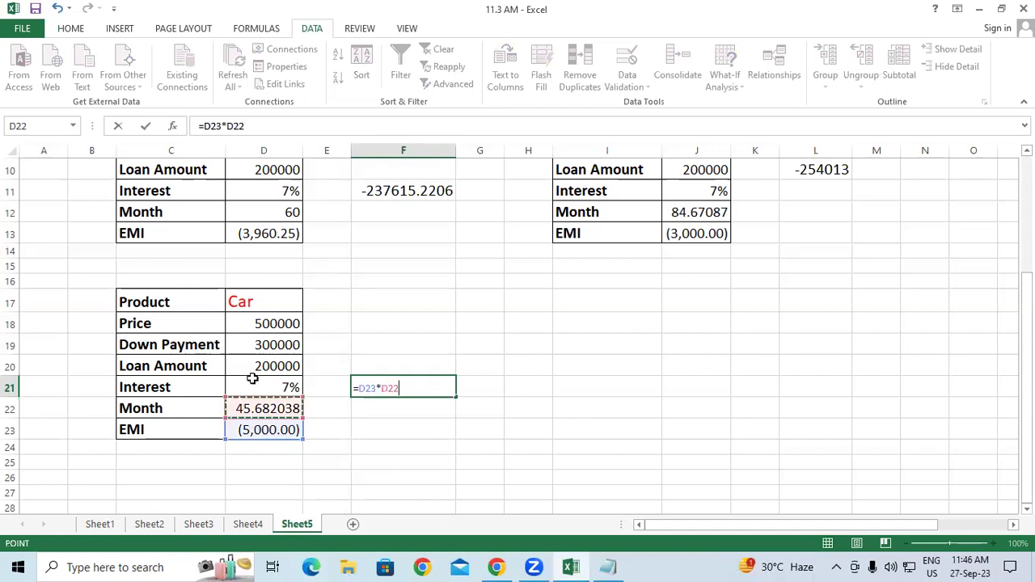
key("Return")
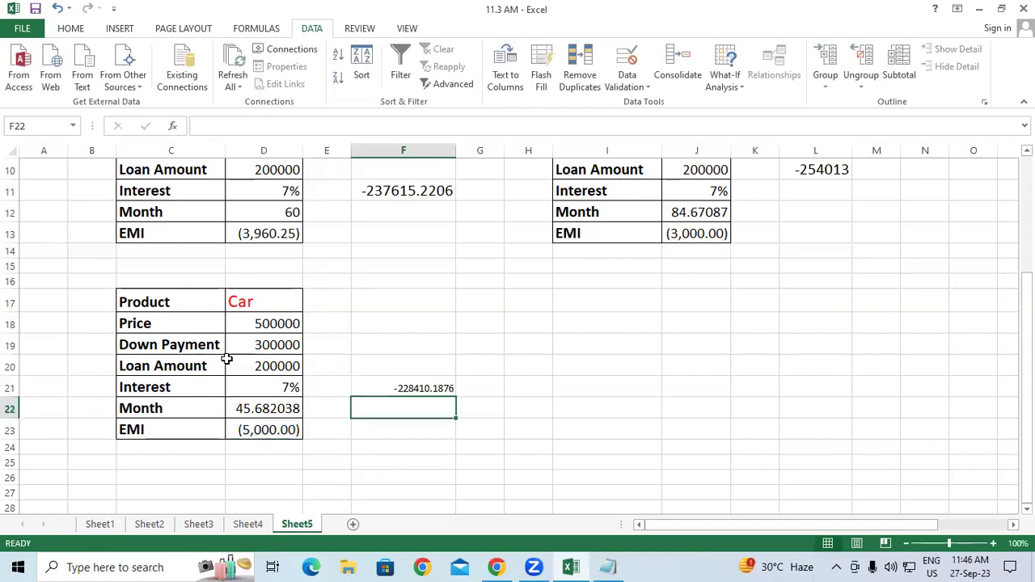
Step: Enlarge the total repayment in F21 to font size 16
left_click(377, 386)
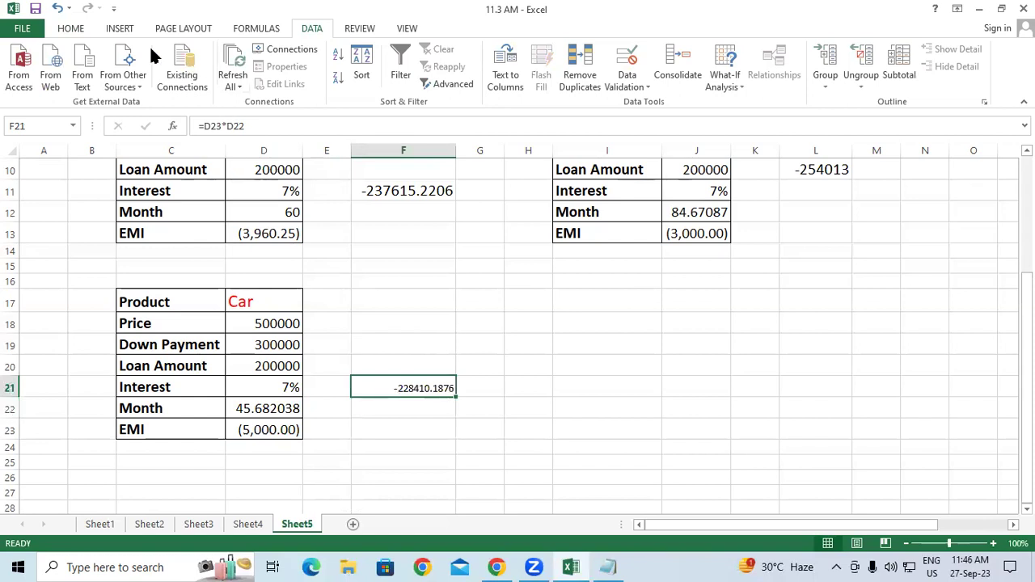
left_click(80, 31)
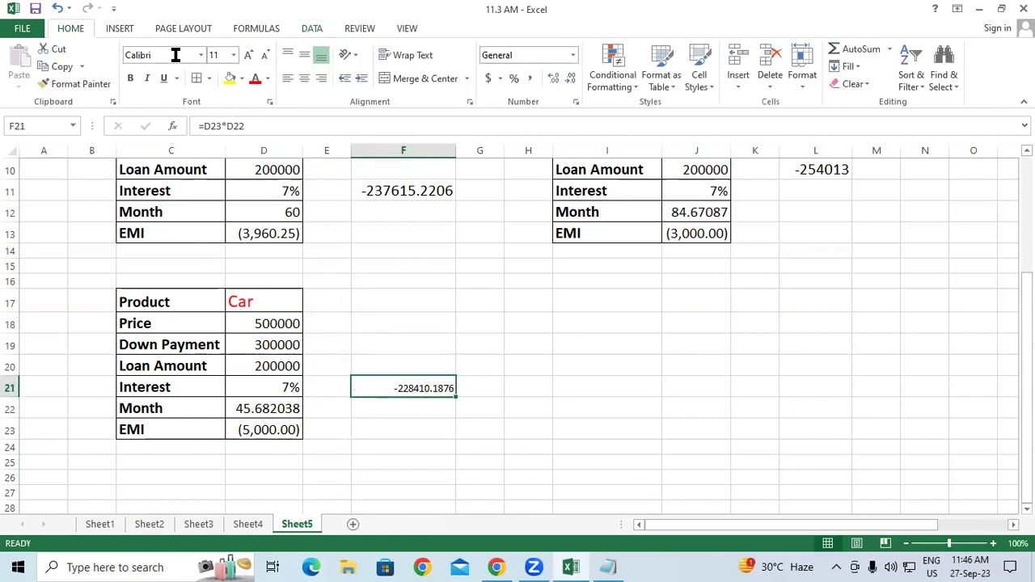
left_click(248, 57)
left_click(248, 57)
left_click(249, 57)
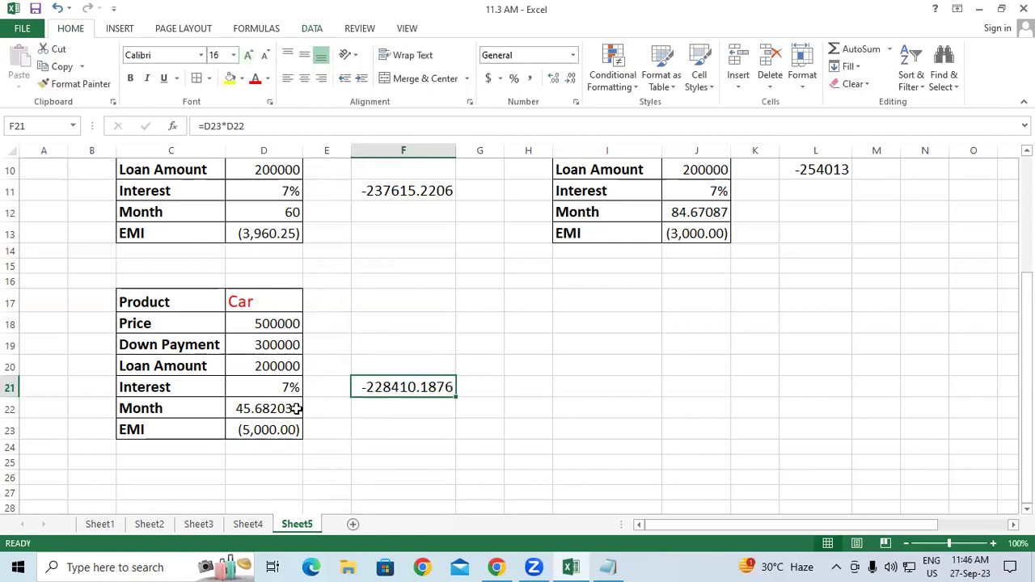
Step: Compare the total repayments in F11 and L10 with the one in F21, and review all three loan tables
left_click(426, 191)
left_click(831, 172)
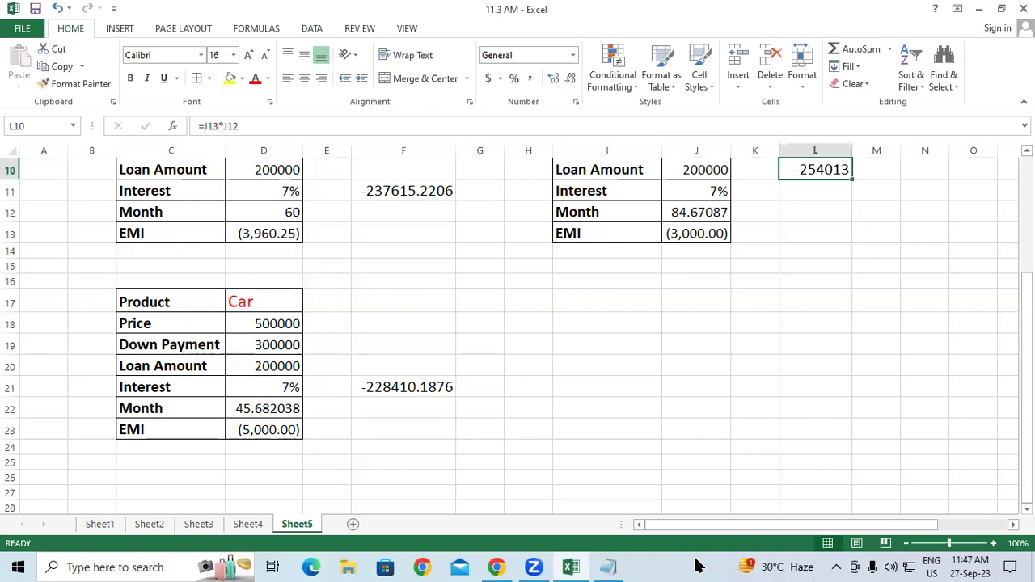
scroll(691, 565, "up", 3)
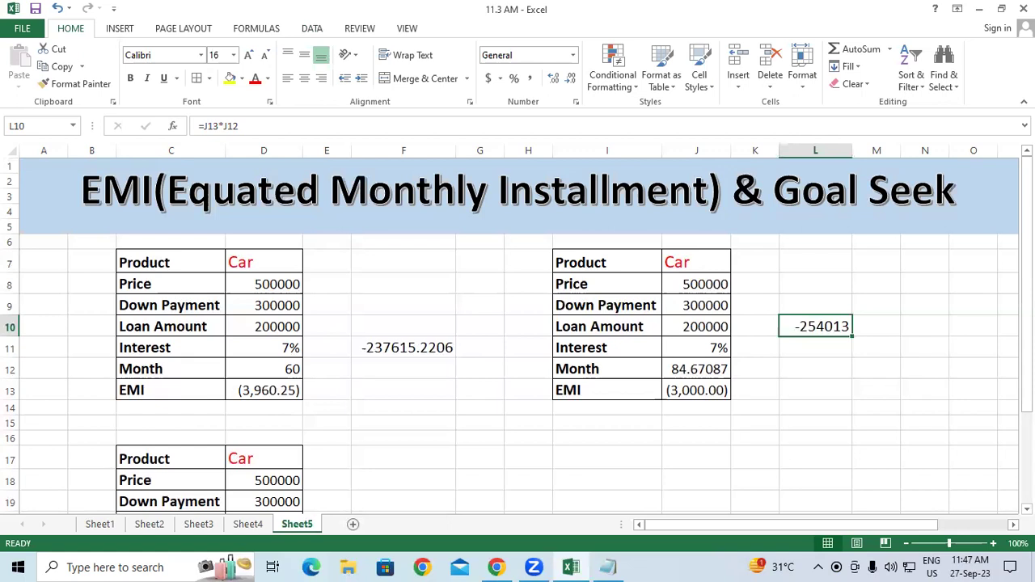
scroll(938, 416, "down", 2)
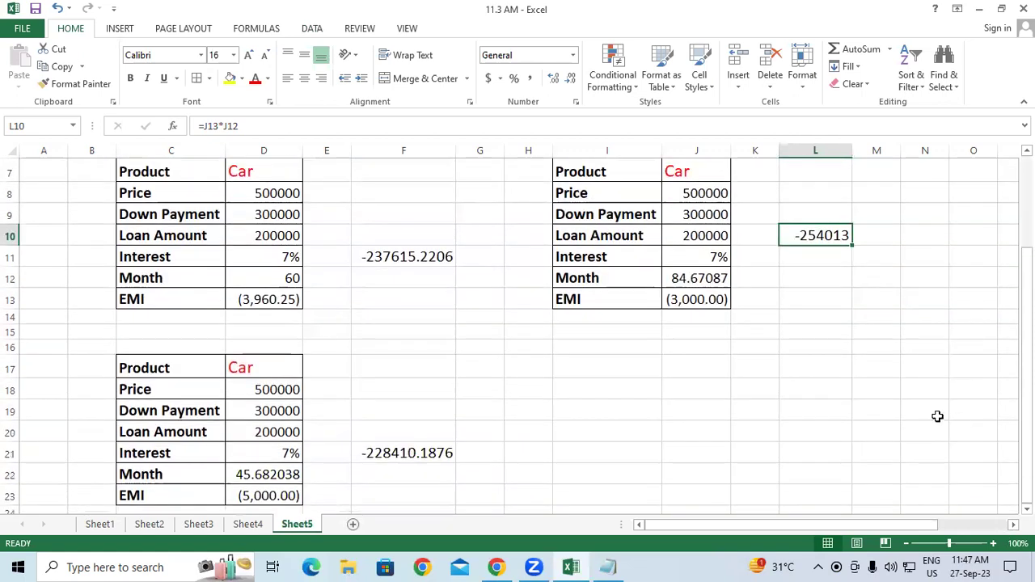
left_click(695, 383)
scroll(688, 372, "up", 1)
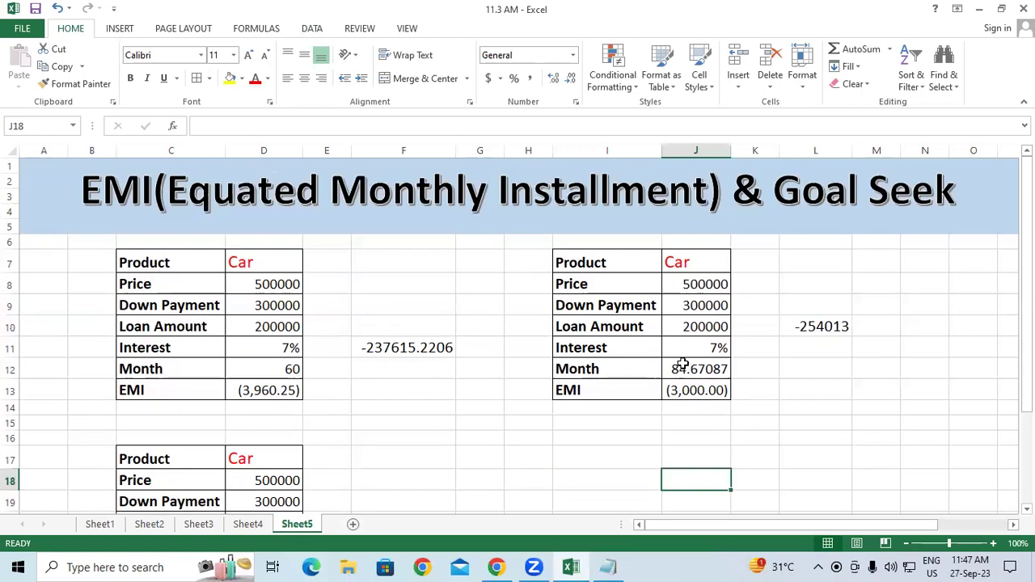
Step: Switch to Notepad and delete all the existing notes on the EMI and total amount formulas
left_click(608, 566)
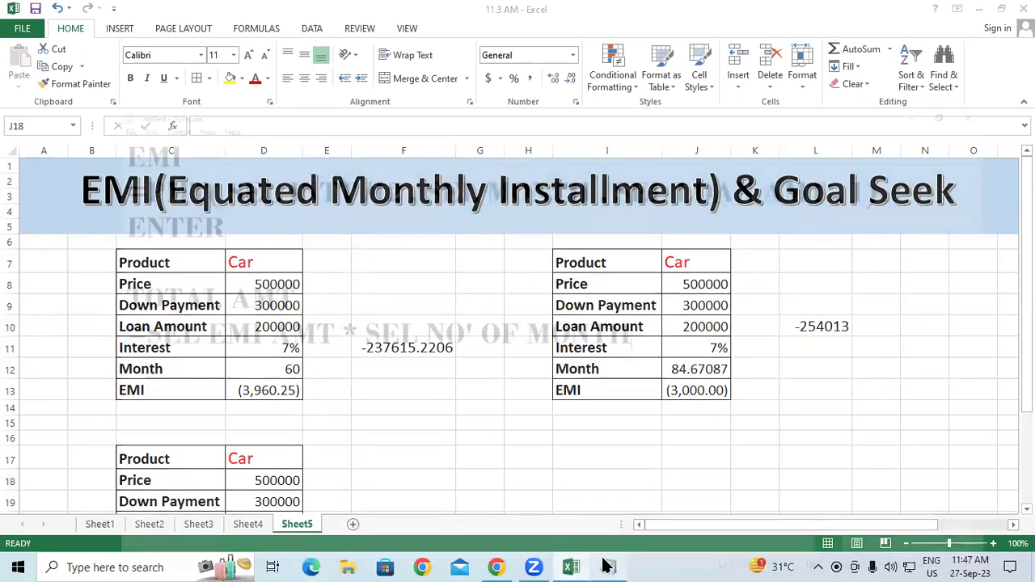
key("ctrl+Home")
left_click(634, 277, "shift")
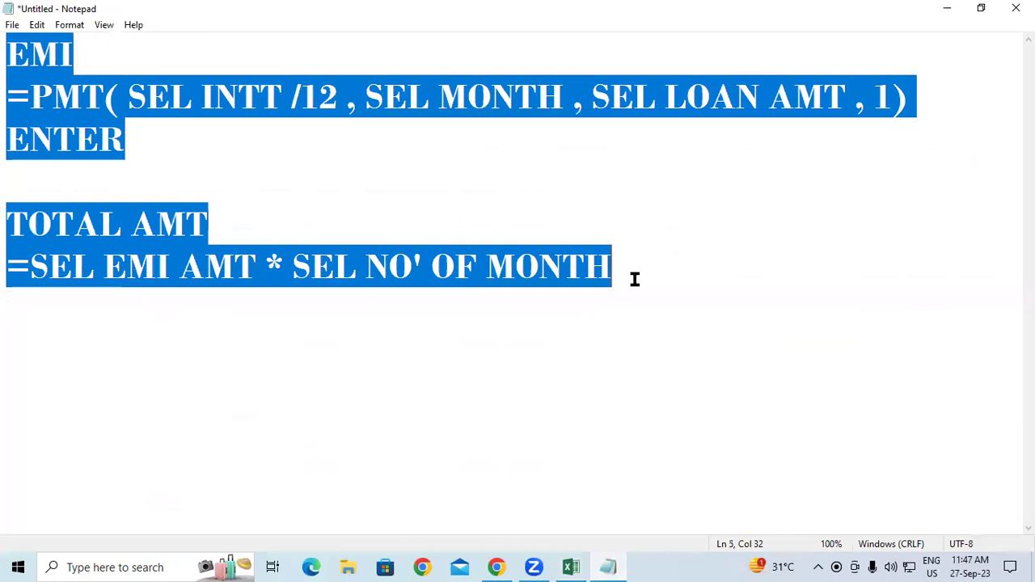
key("Delete")
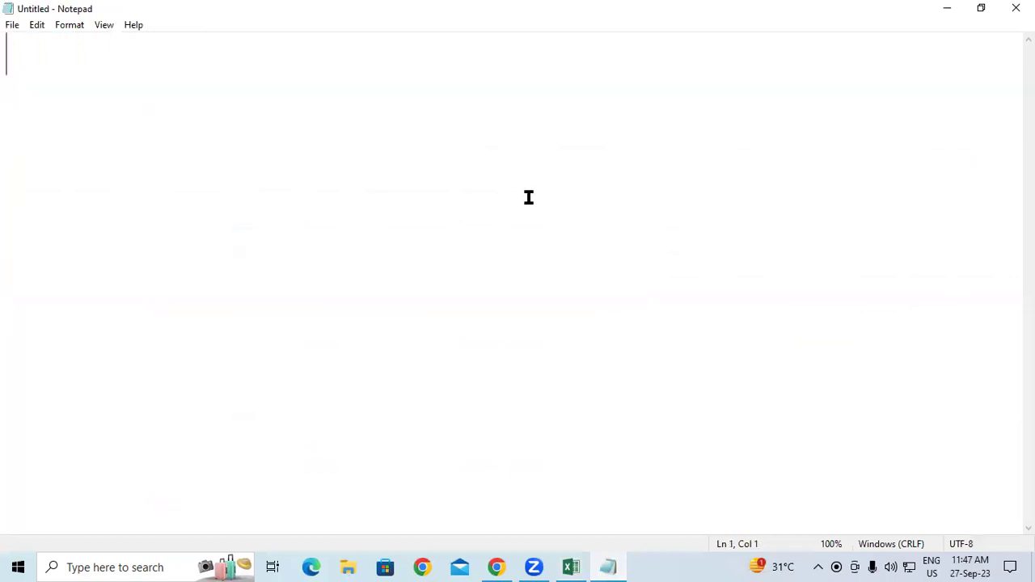
Step: Write the first line of the new notes as "DATA TAB >> WHAT IF ANALYSIS >> GOAL SEEK >>"
type("DATA TA")
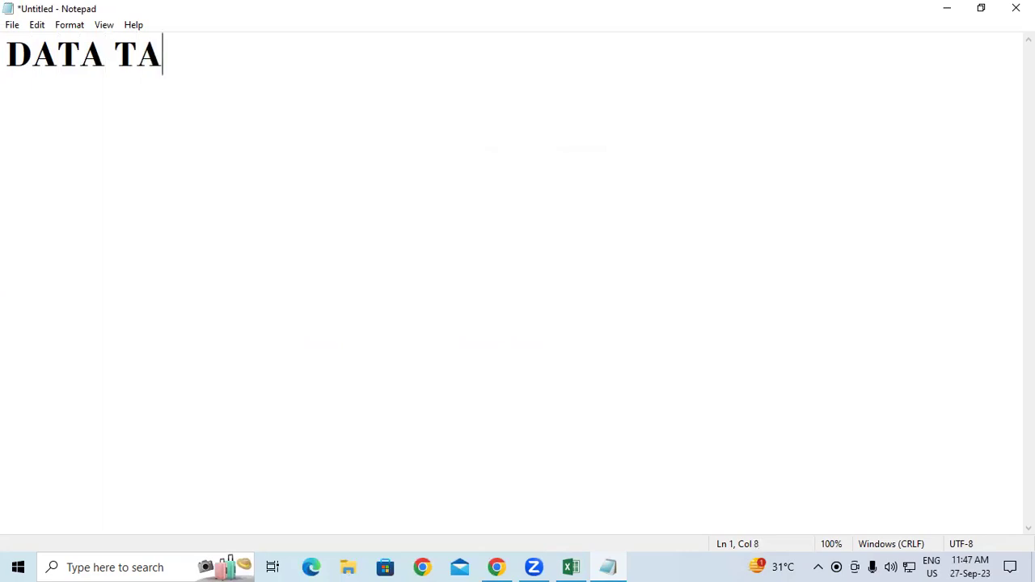
type("B ")
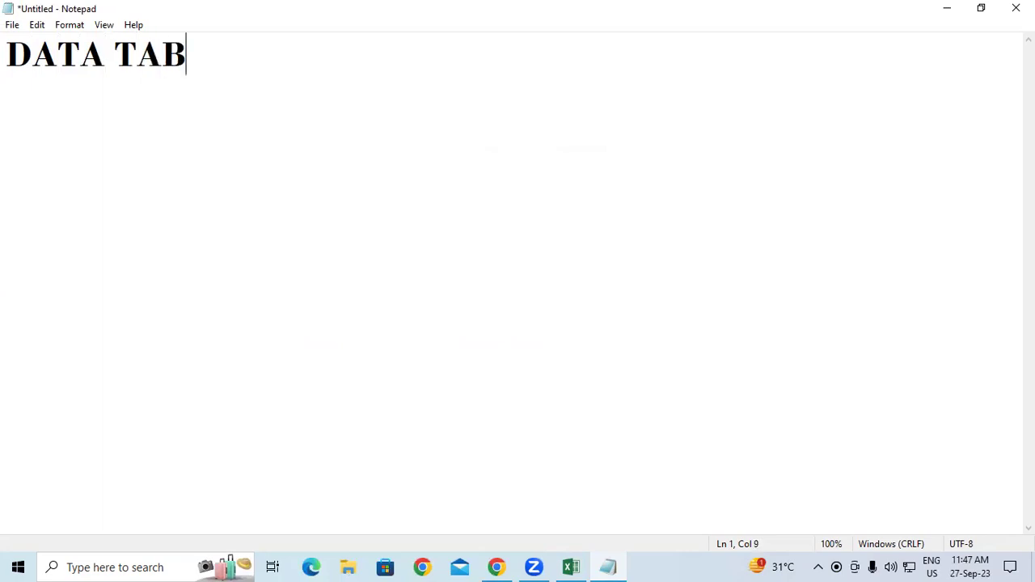
type(">> WH")
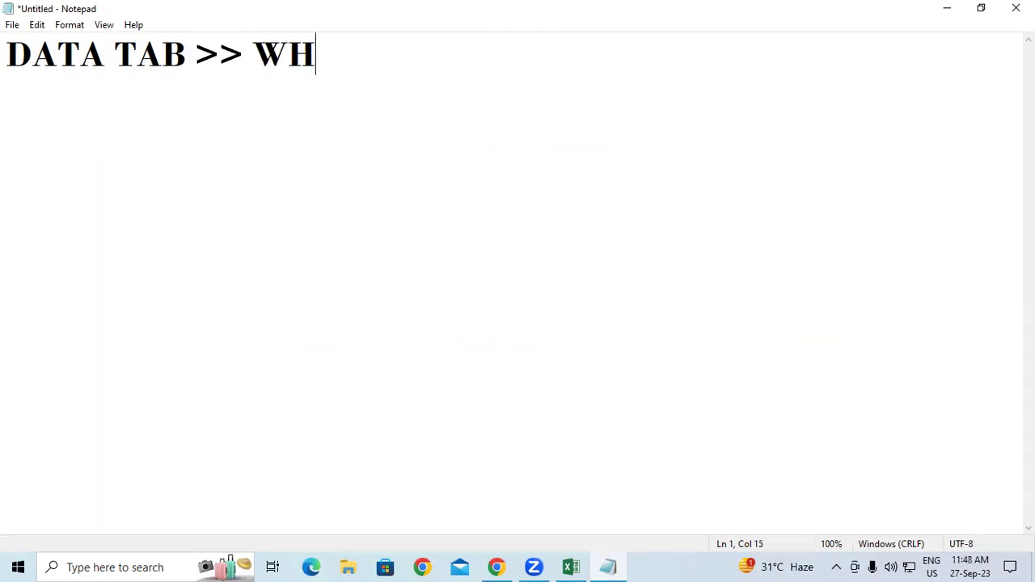
type("AT I")
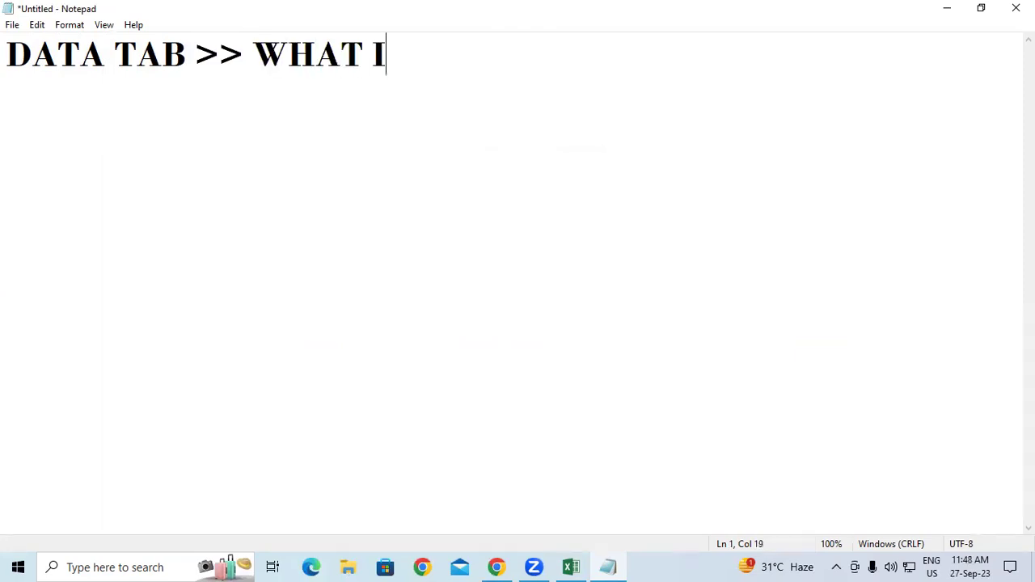
type("F ANAL")
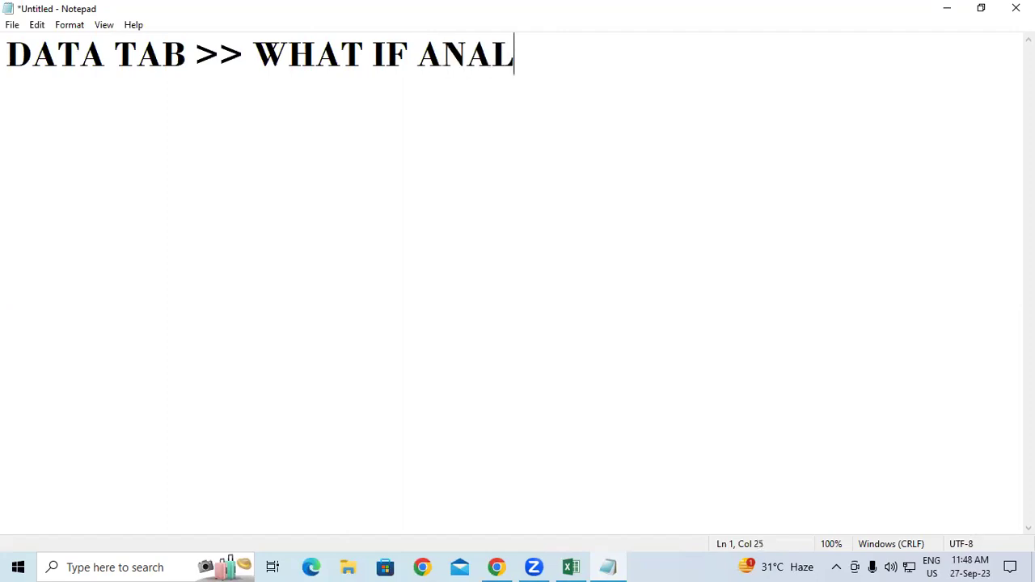
type("YSIS")
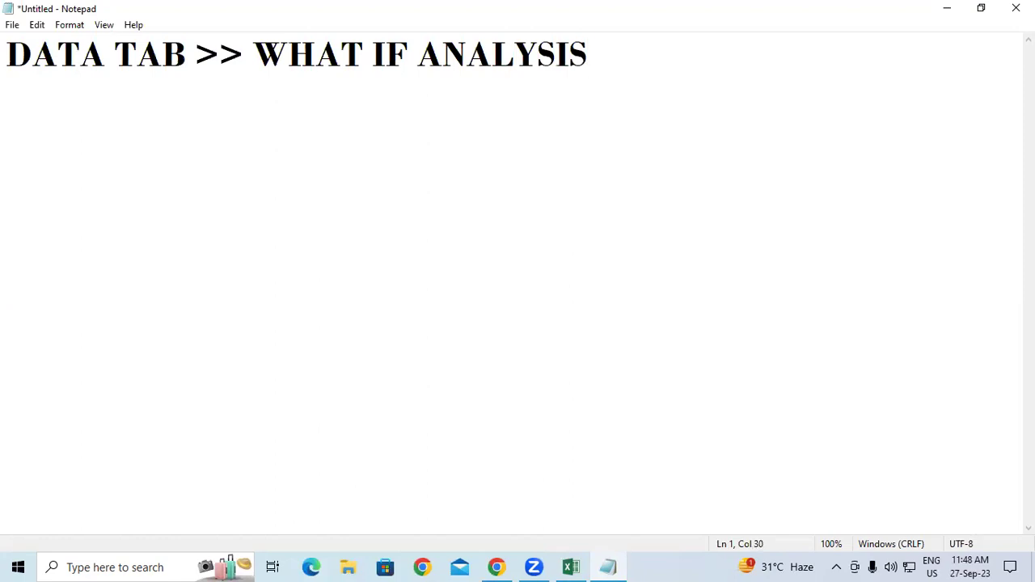
type(" >> ")
type("G")
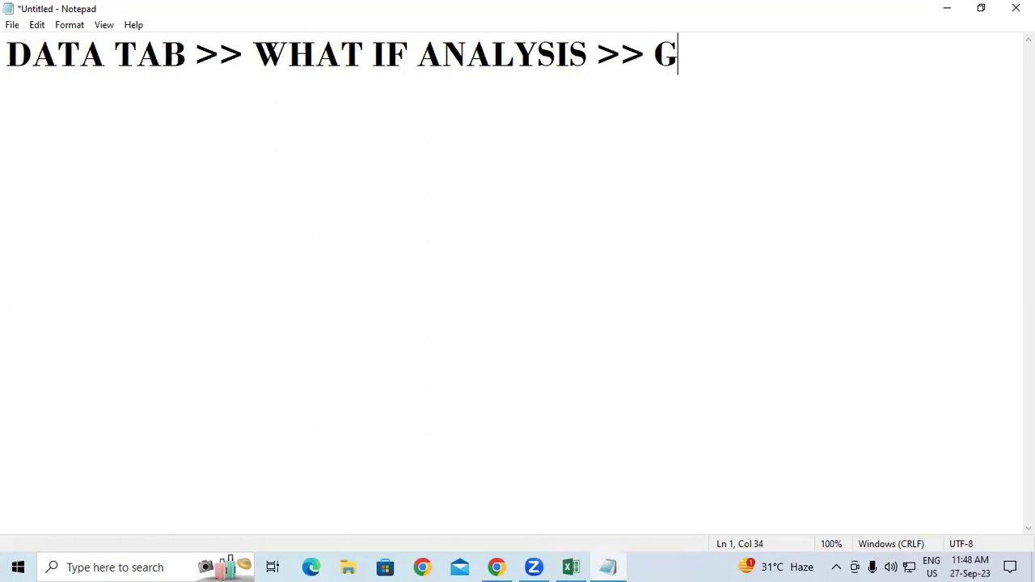
type("OAL SEEK ")
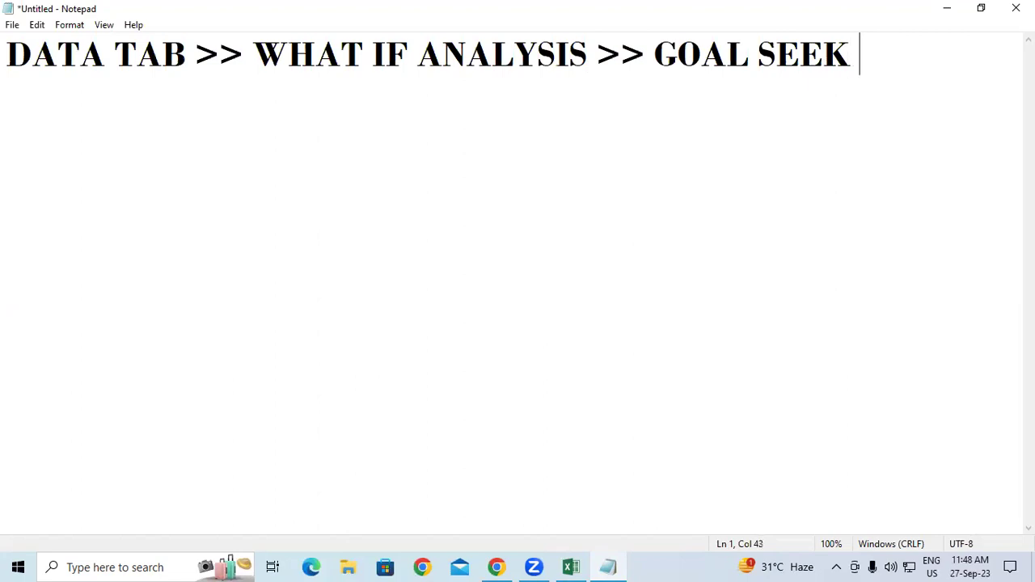
type(">>")
Step: Start a second line in the notes with the text "1 SER"
key("Return")
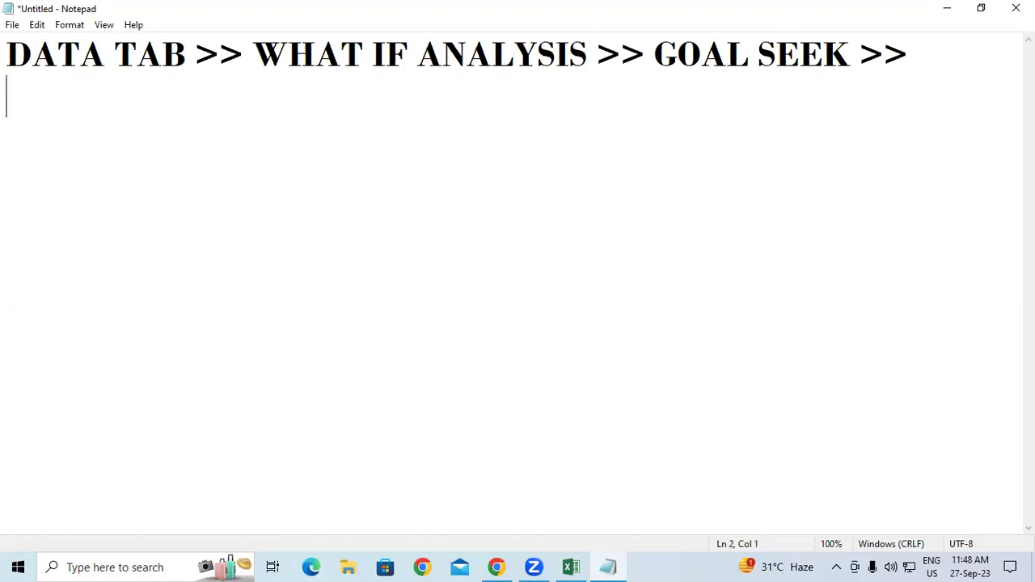
type("1 SER")
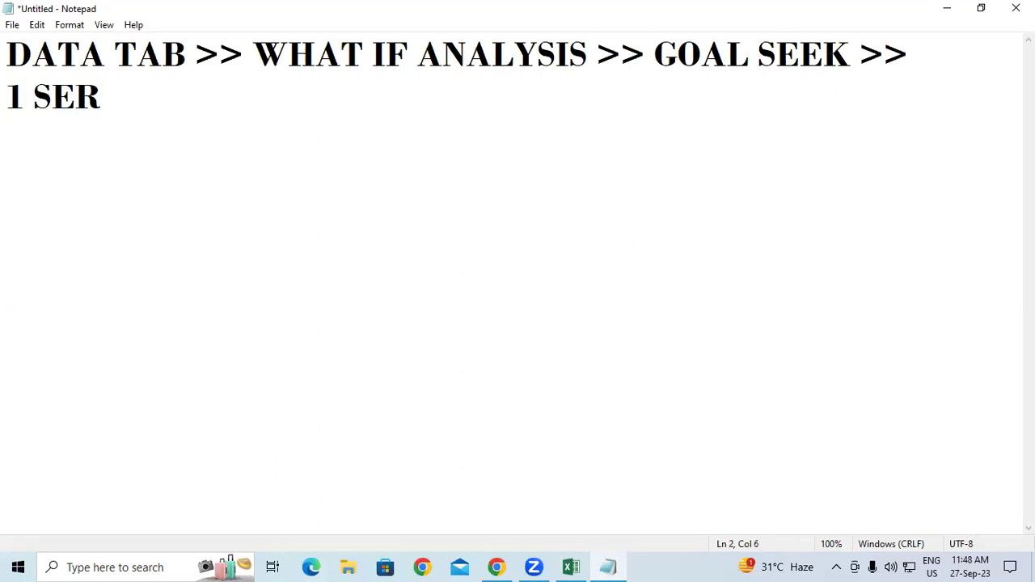